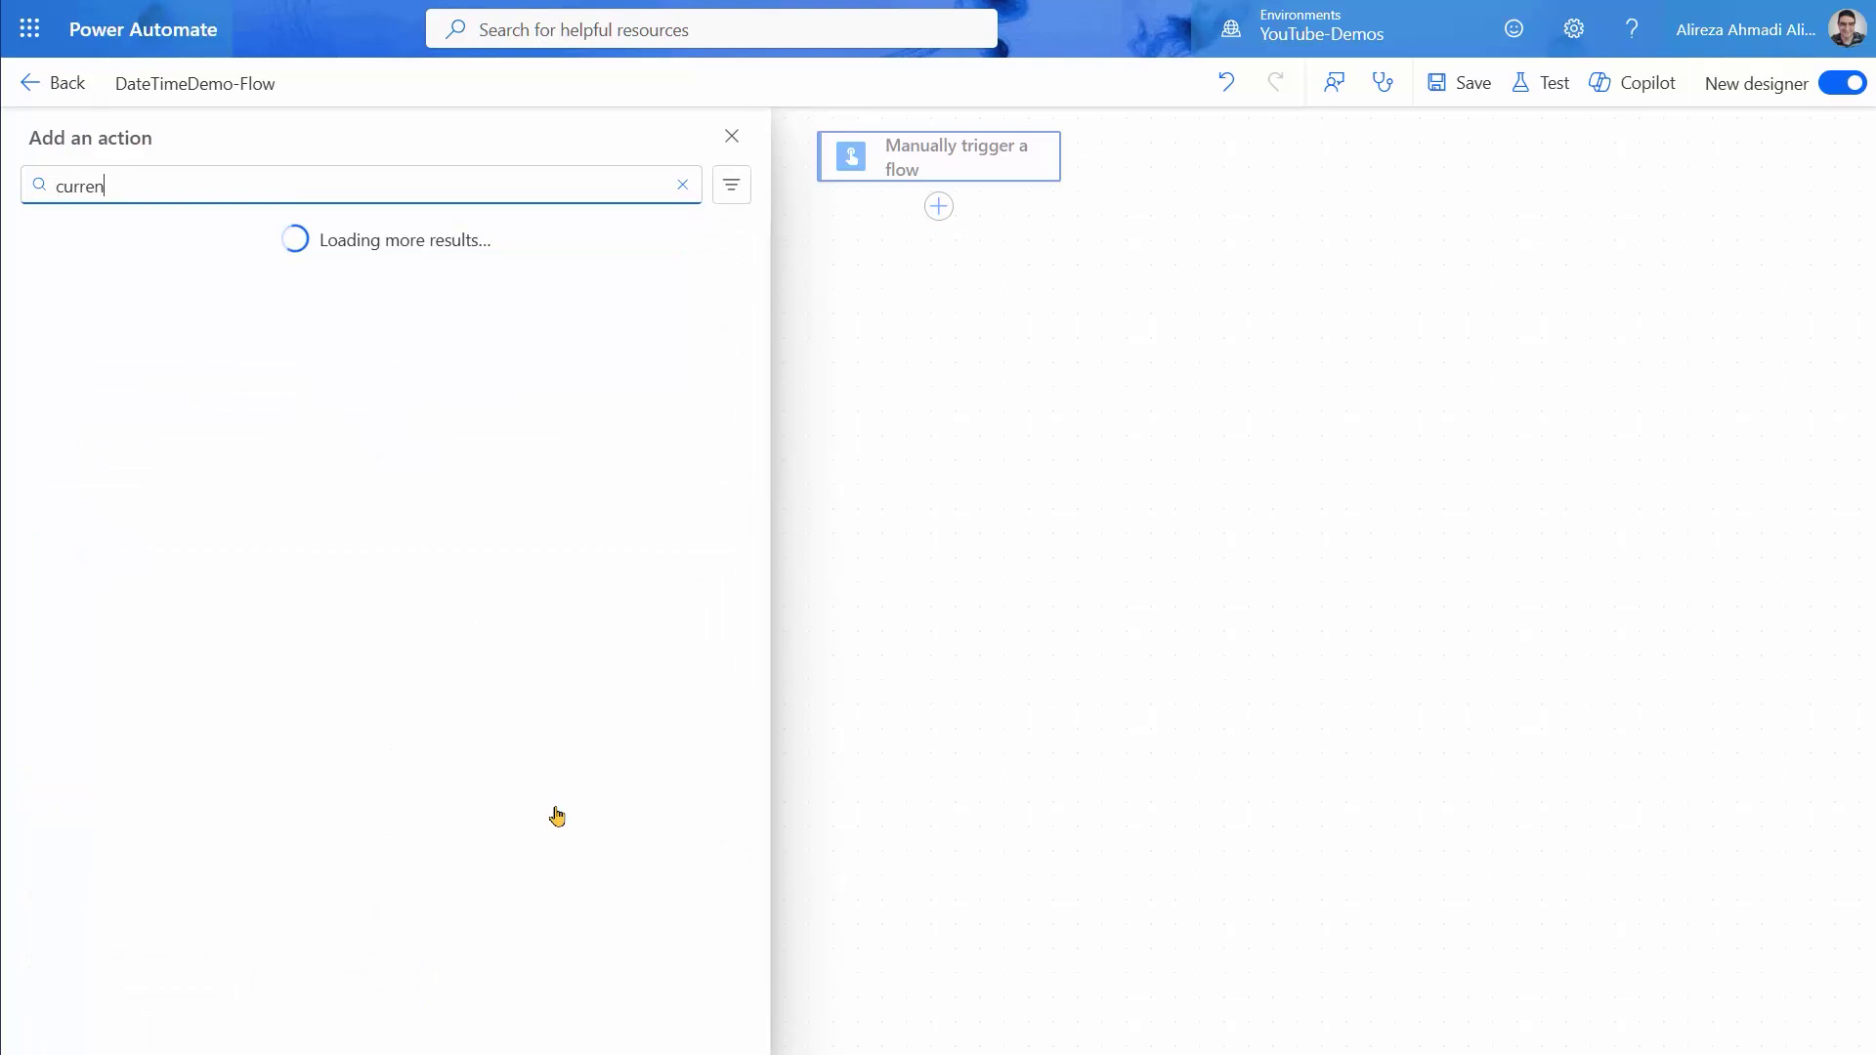
# - Search for the 'current time' action to add after the manual trigger
pyautogui.write('t time')
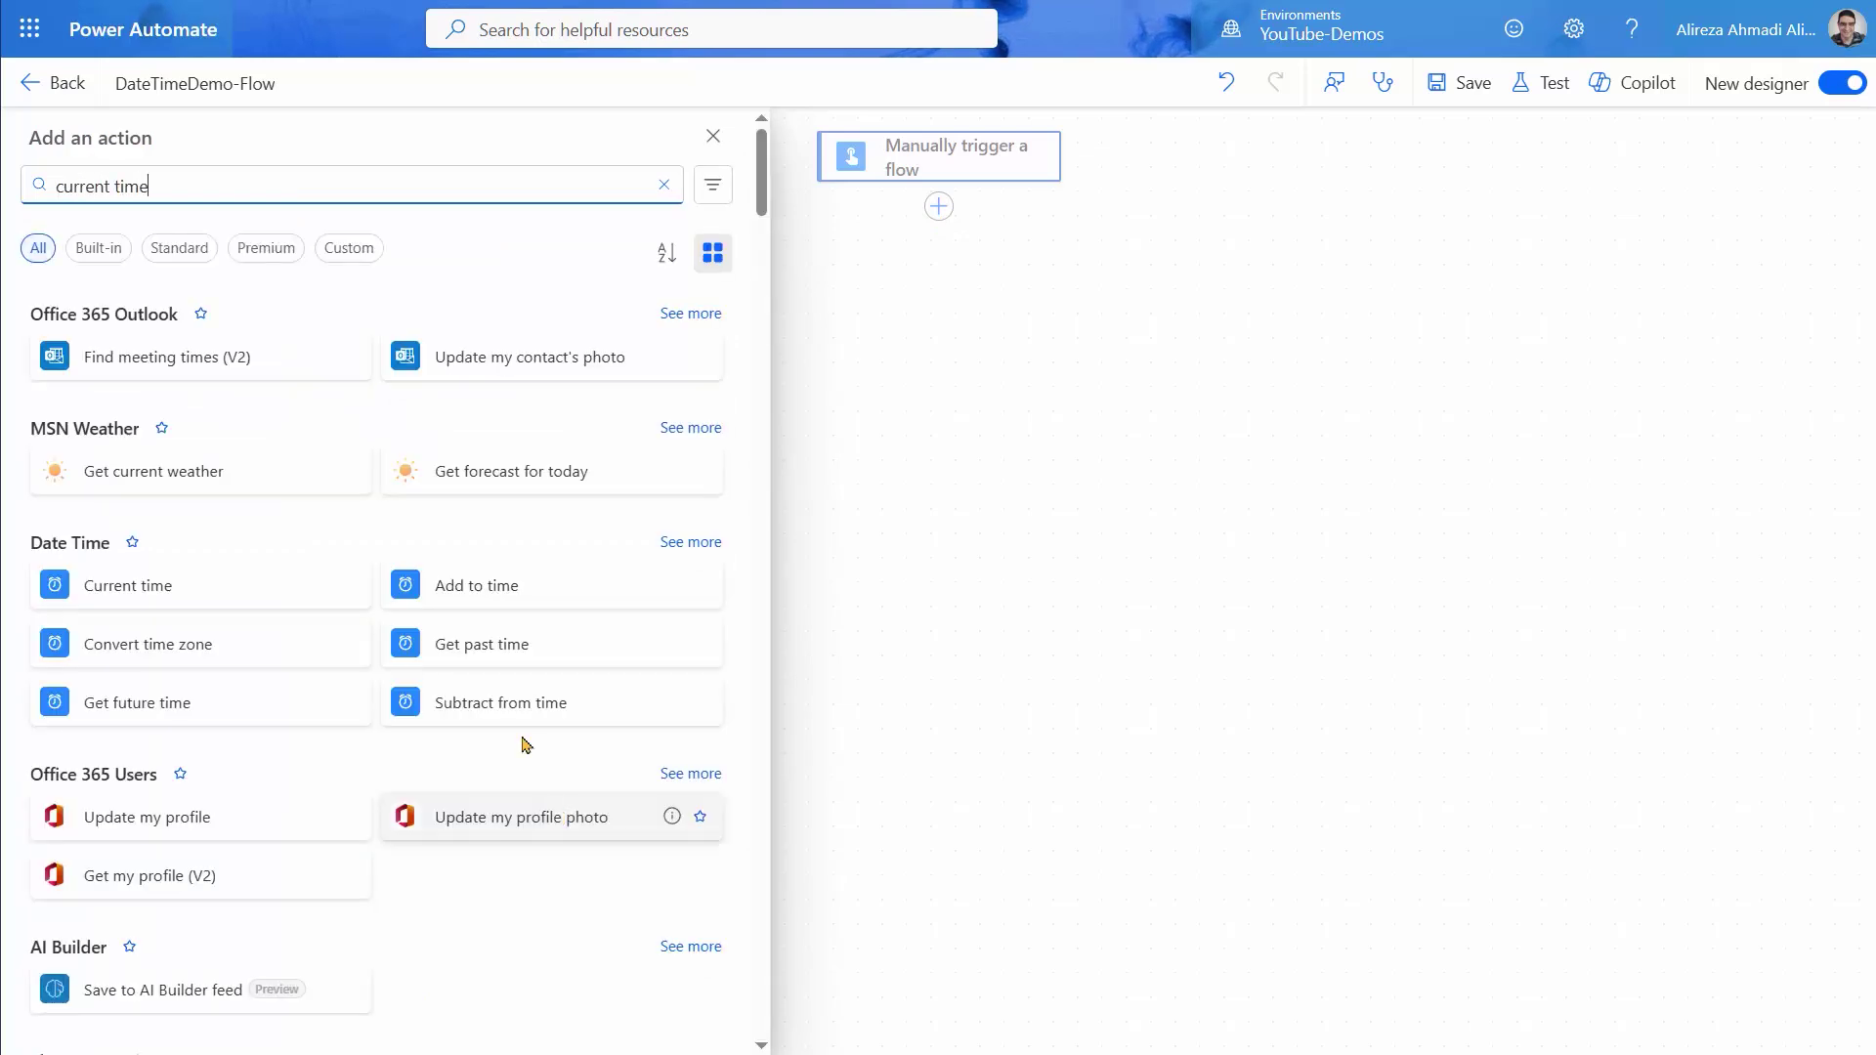
# - Add the Date Time 'Current time' action below 'Manually trigger a flow' and save DateTimeDemo-Flow
pyautogui.click(146, 589)
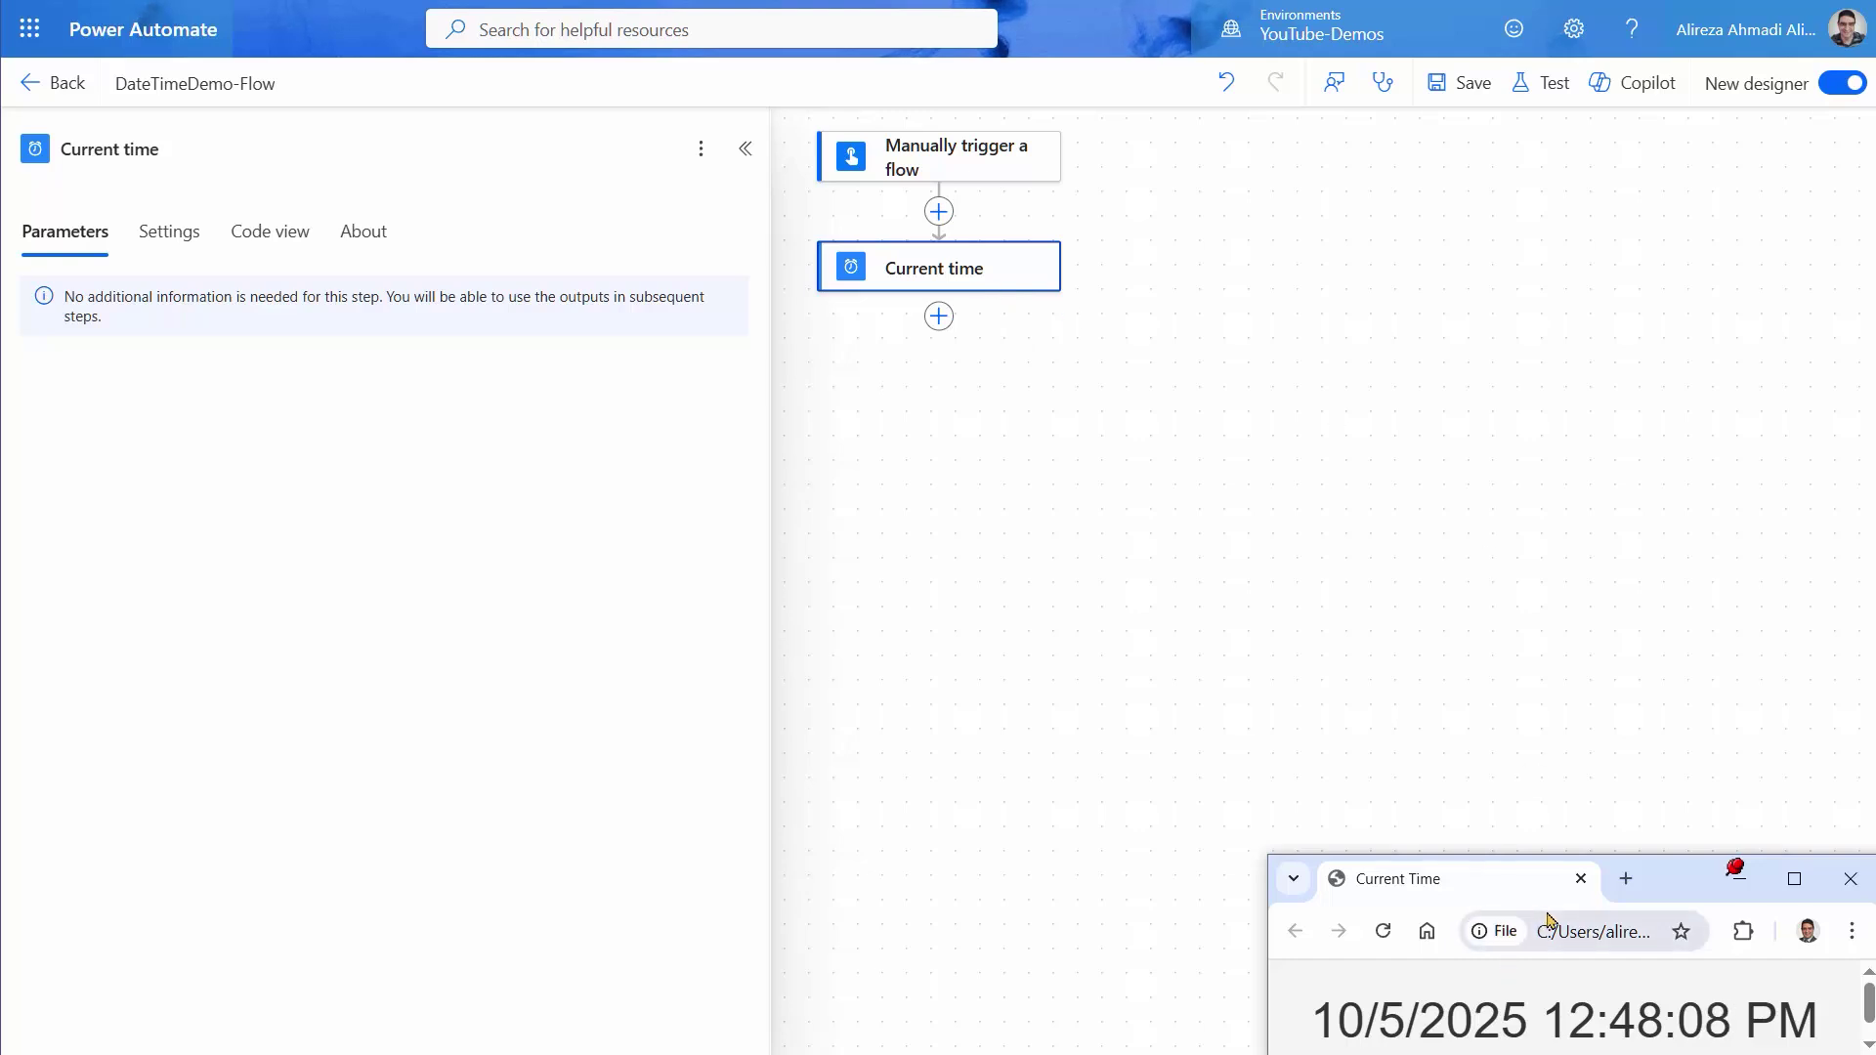
pyautogui.click(1471, 90)
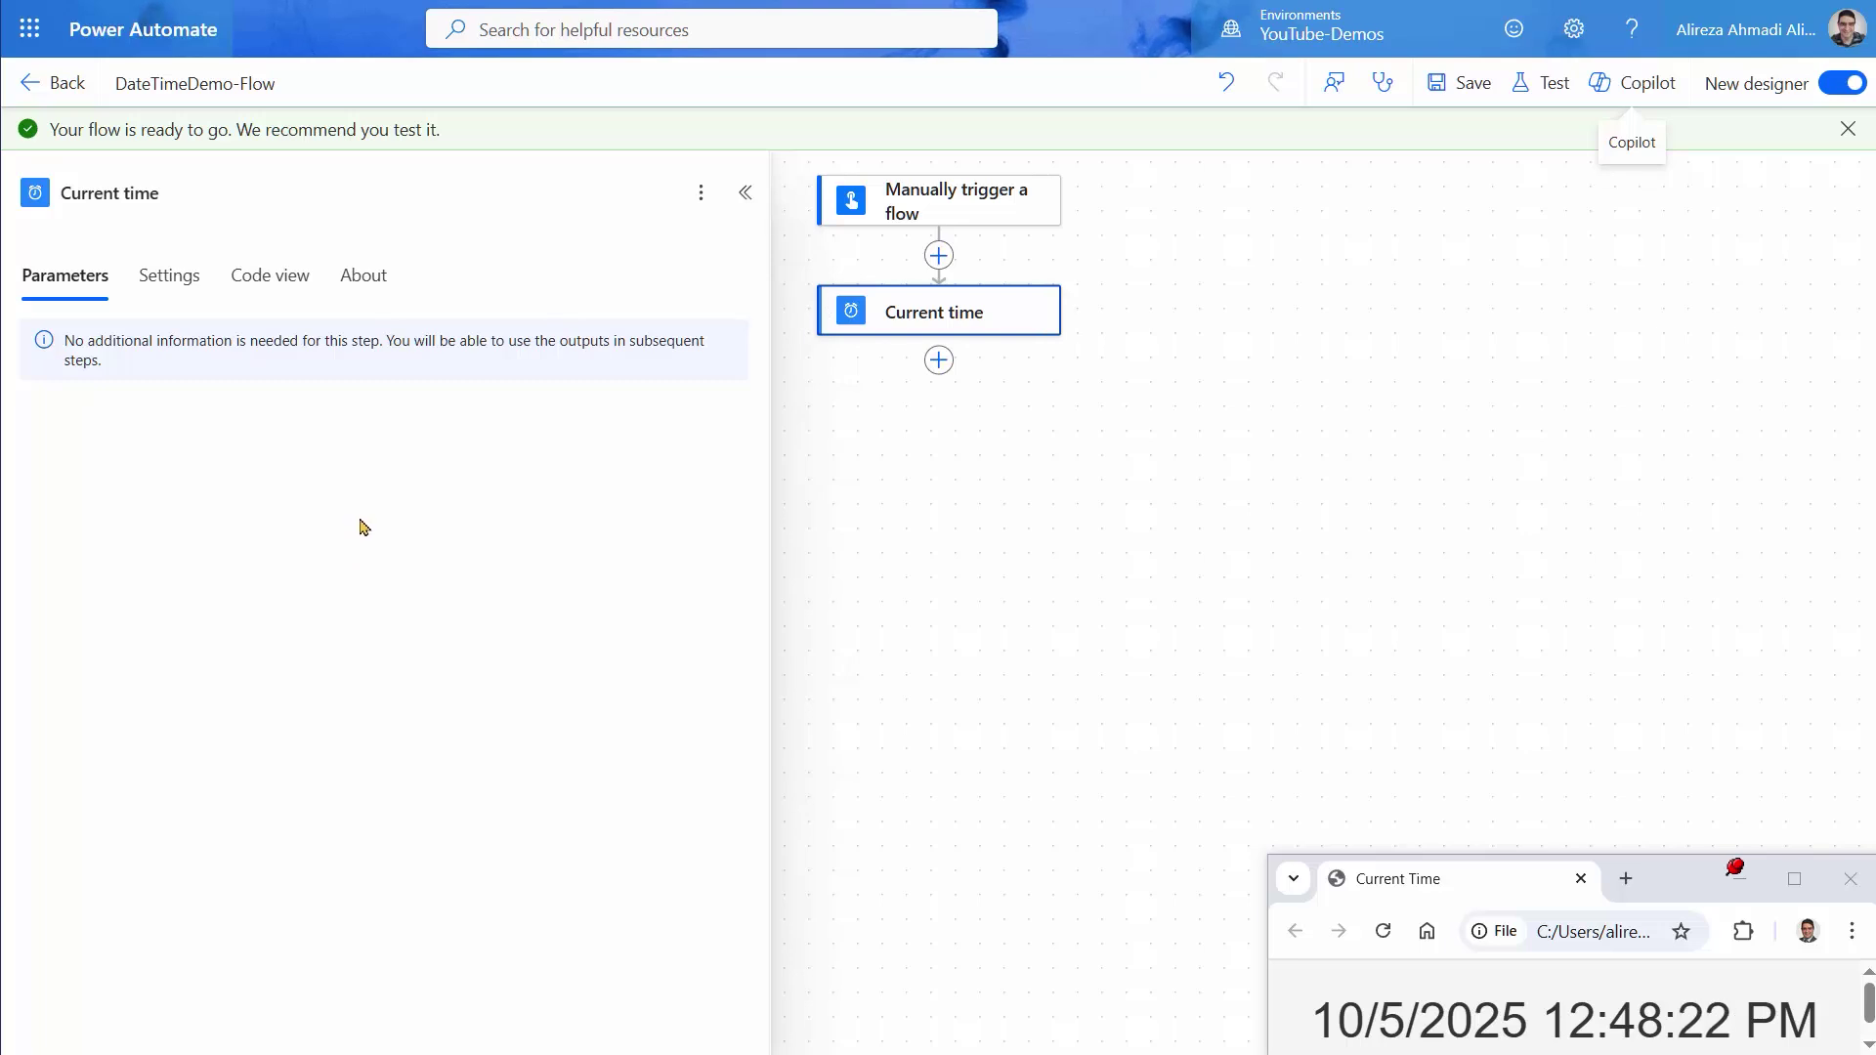
# - Run a manual test of the flow, which returns Current time 2025-10-05T16:48:35Z in UTC
pyautogui.click(1552, 84)
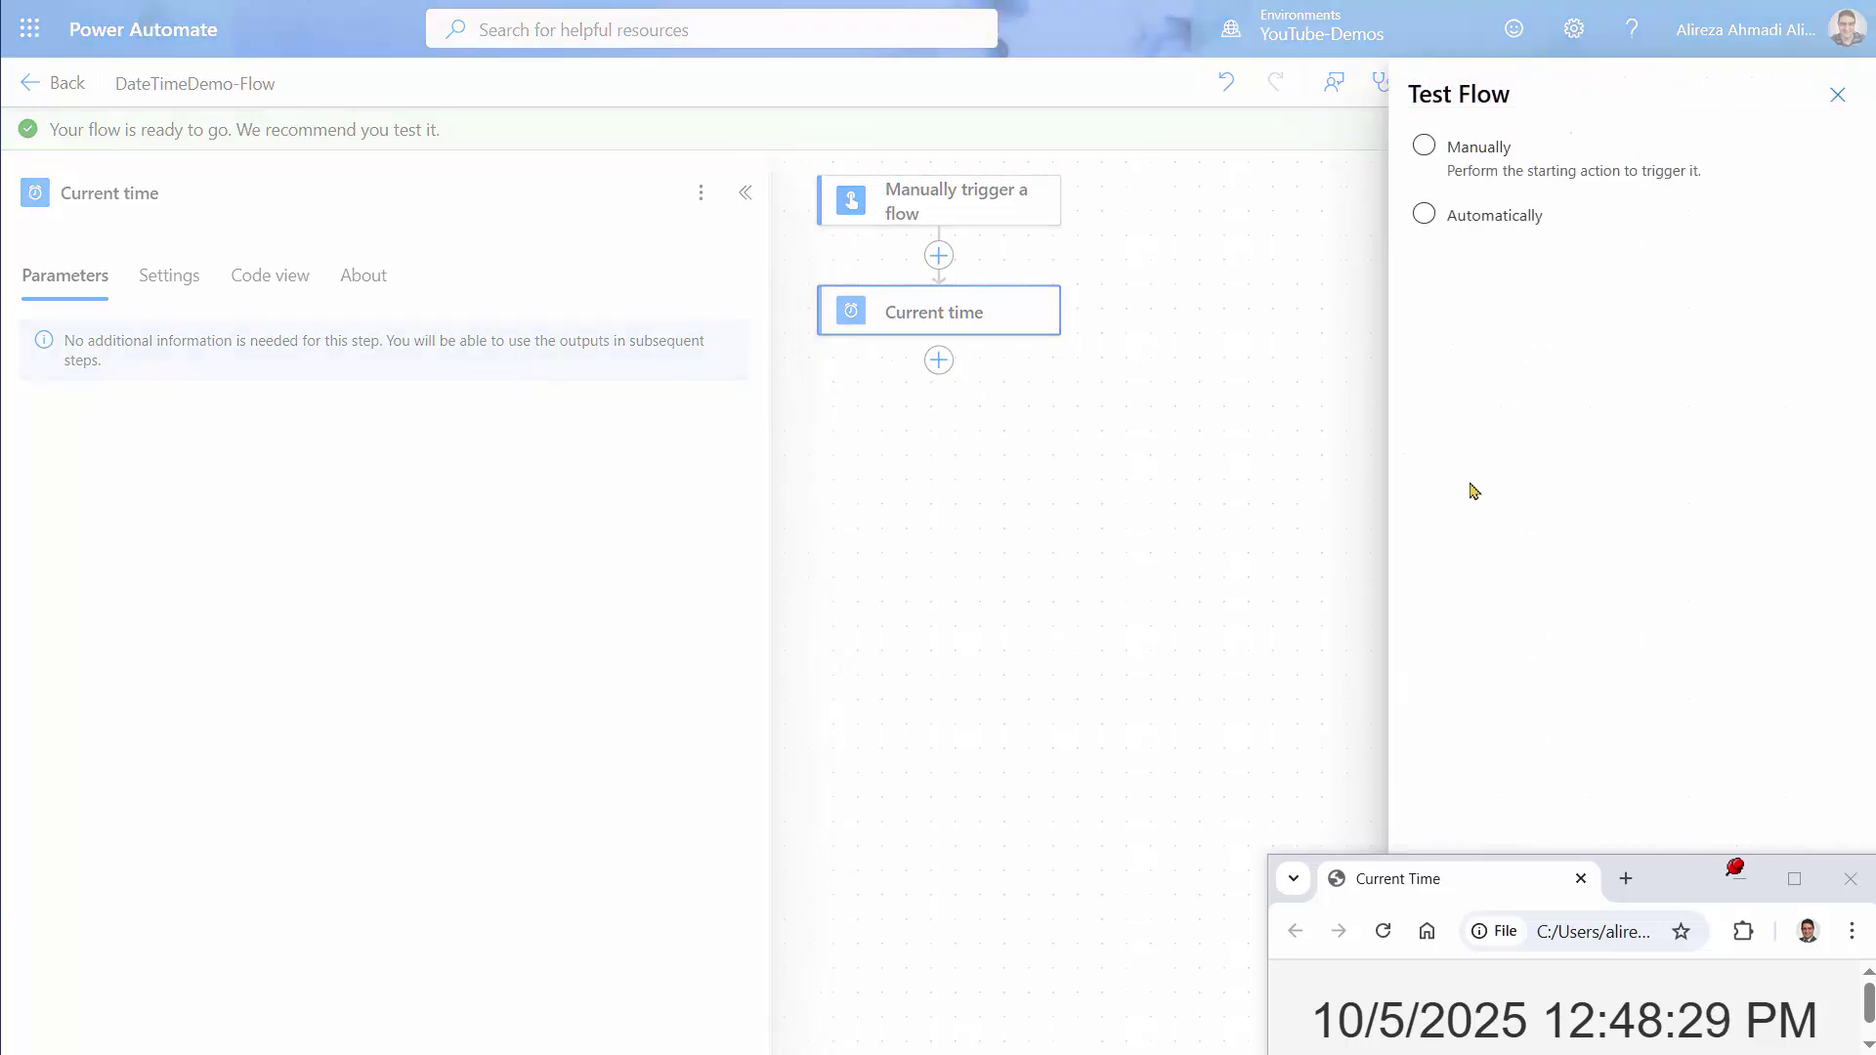
pyautogui.click(1443, 152)
pyautogui.moveTo(1649, 867); pyautogui.dragTo(670, 853)
pyautogui.click(1456, 1015)
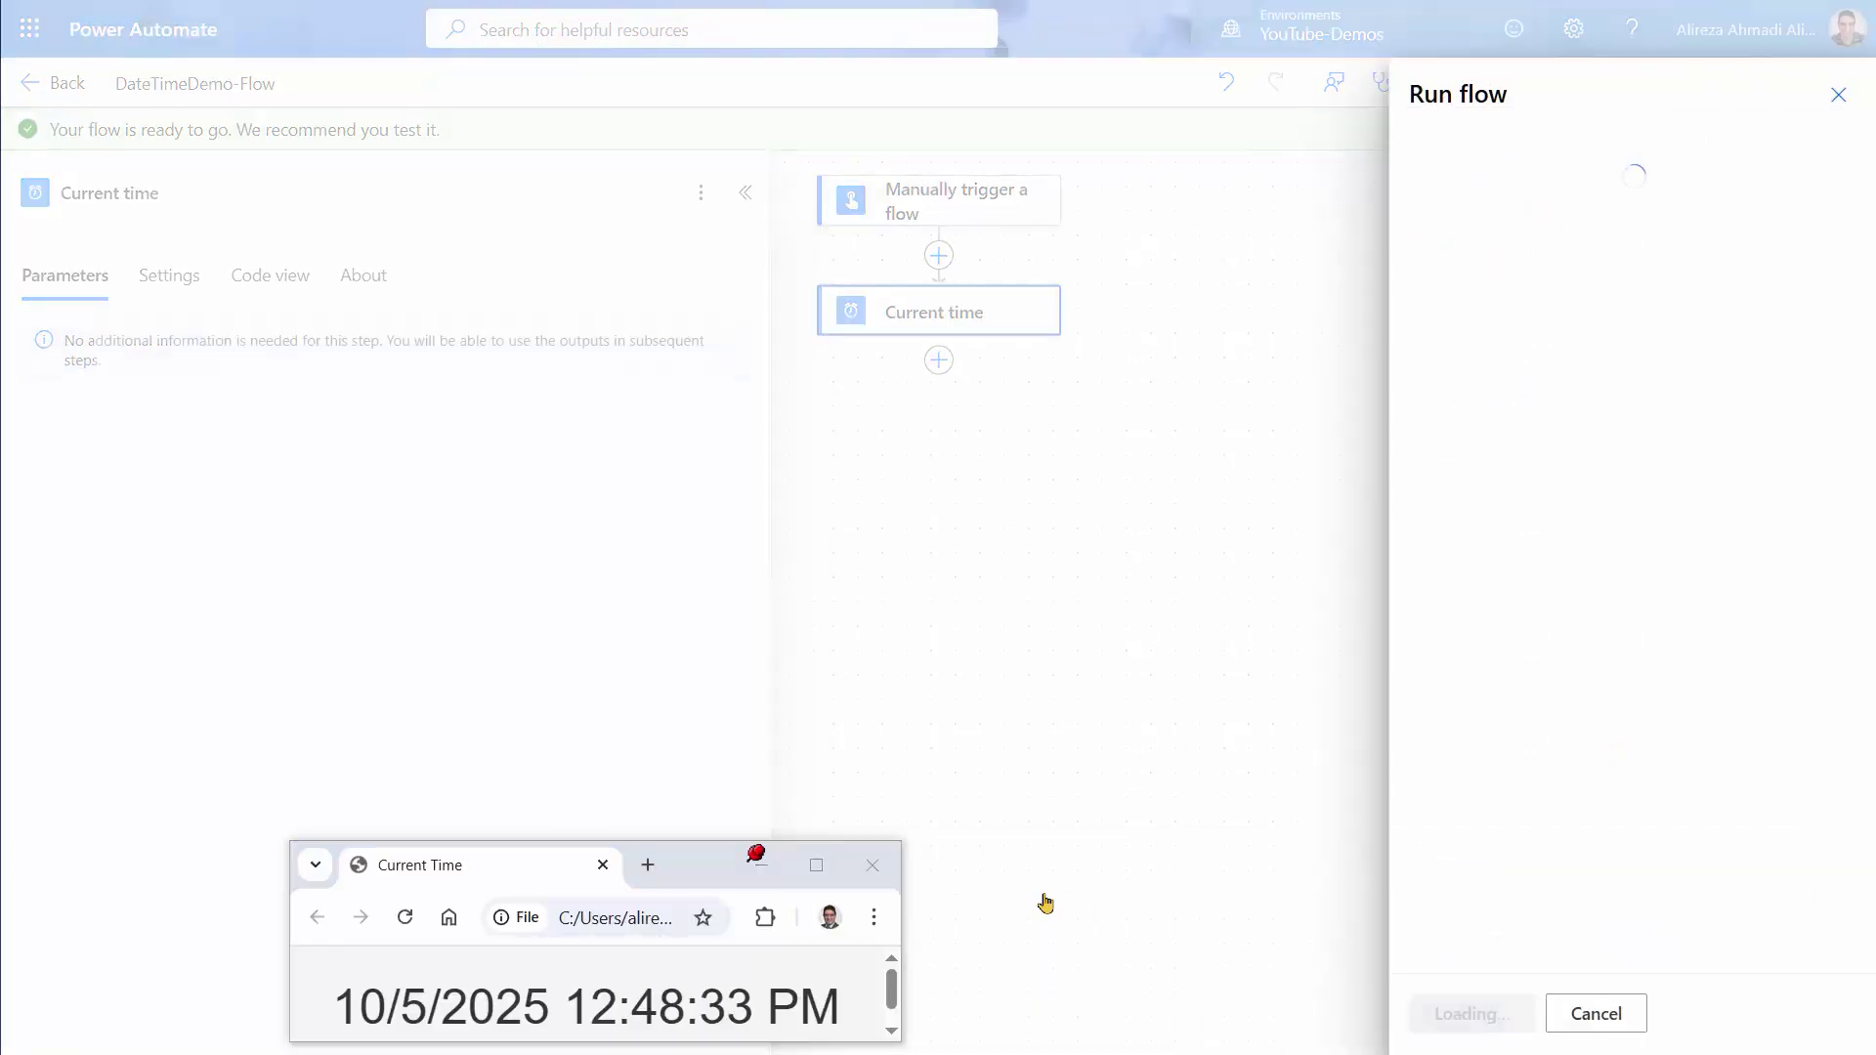
pyautogui.click(1453, 1021)
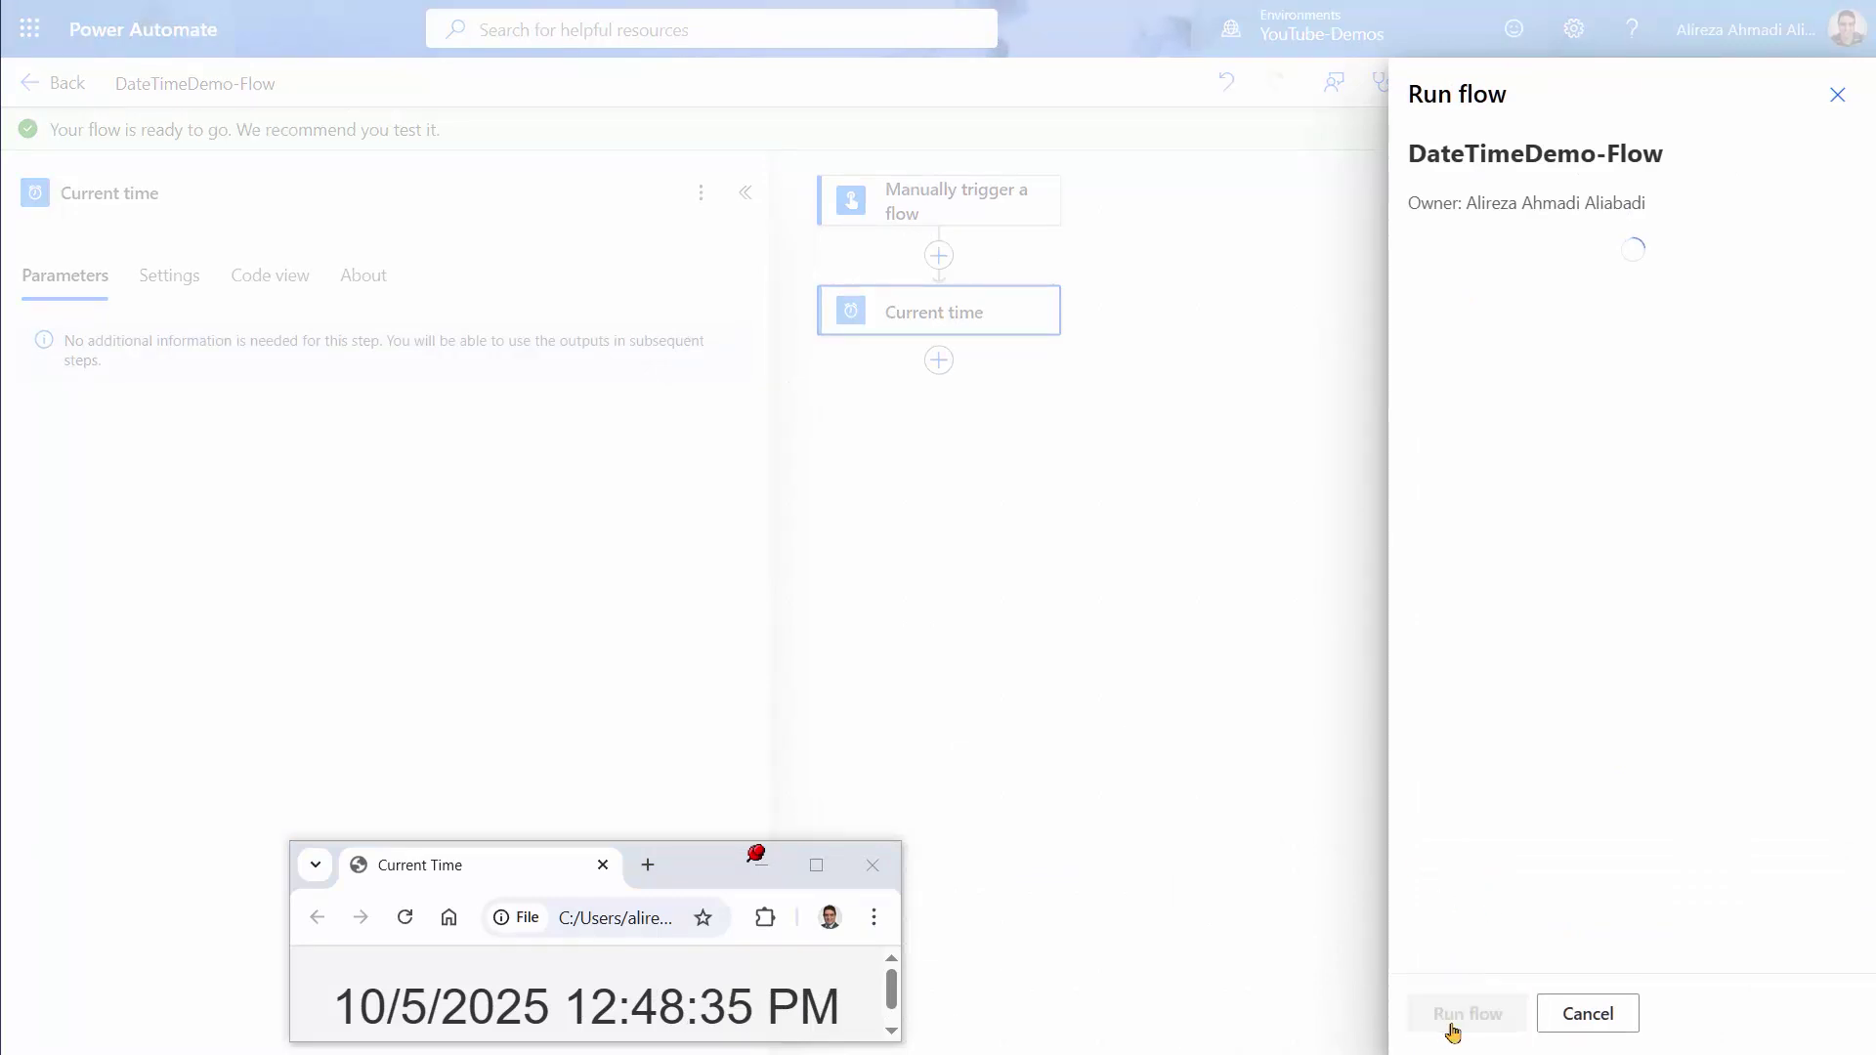
pyautogui.click(1451, 1021)
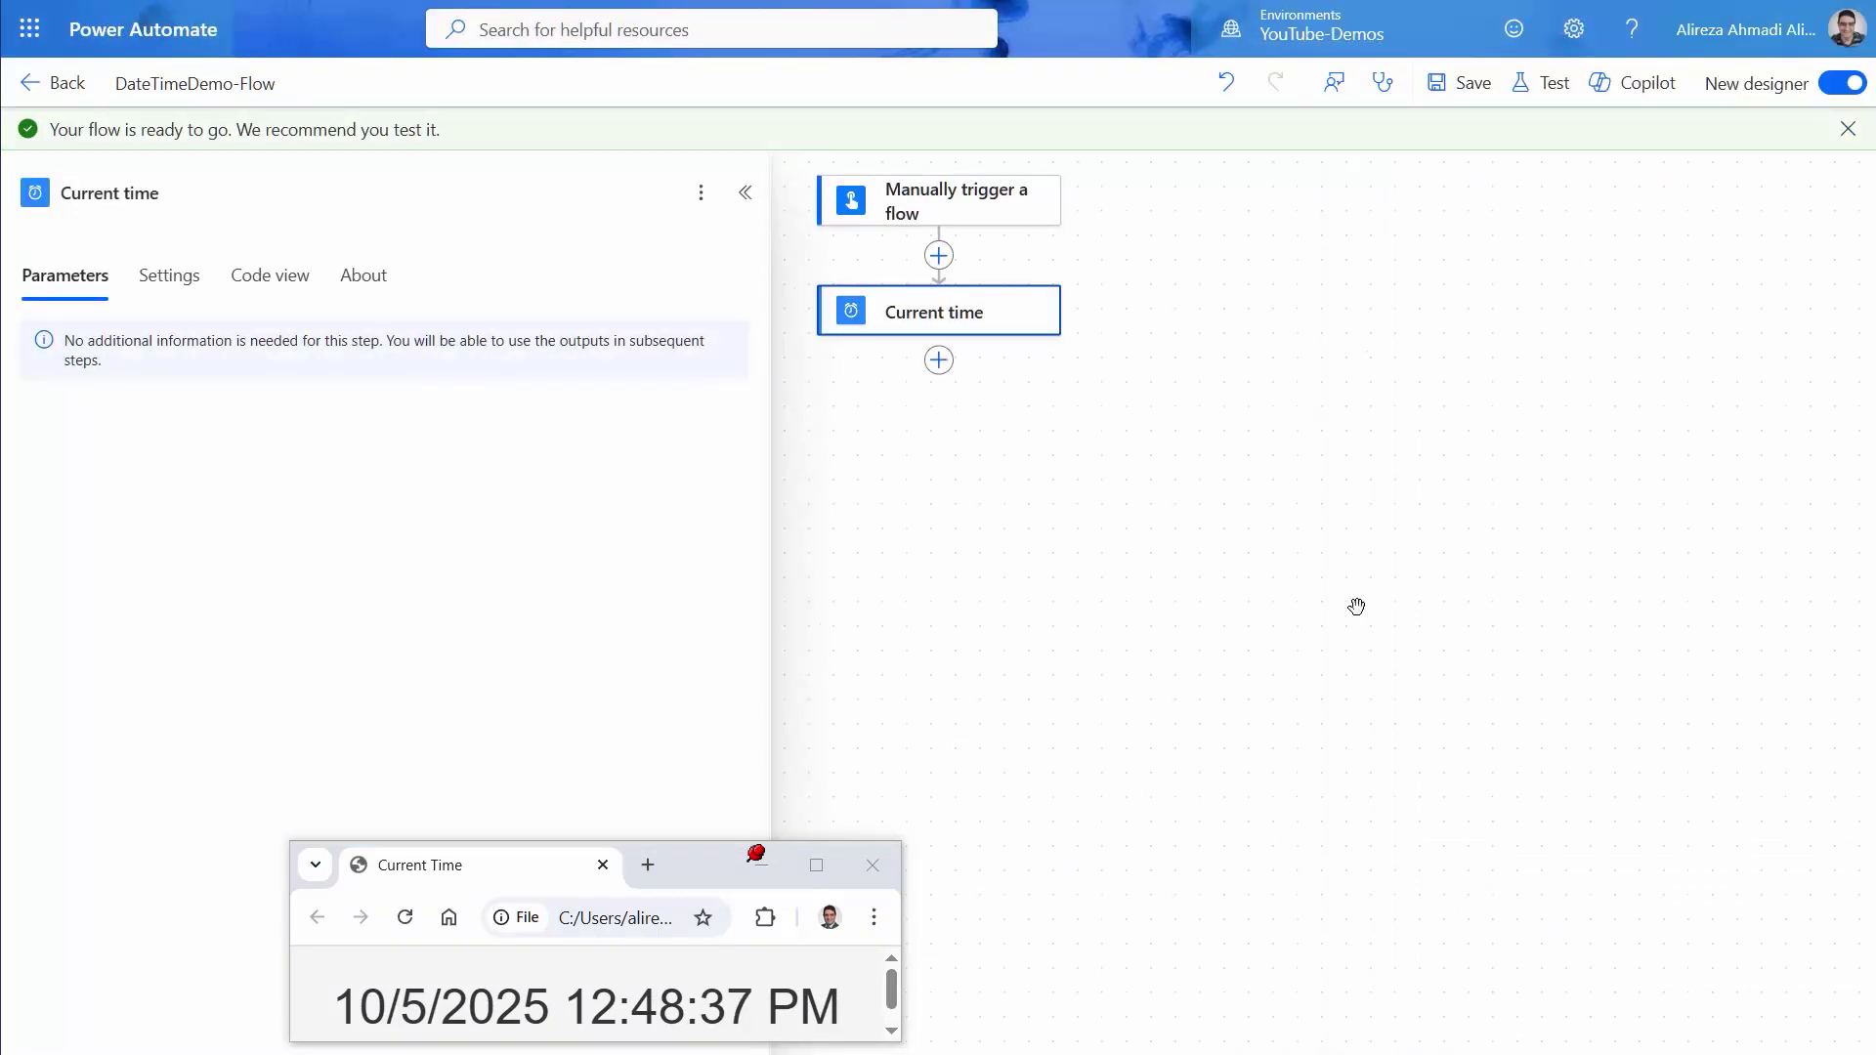
pyautogui.moveTo(683, 873); pyautogui.dragTo(1623, 883)
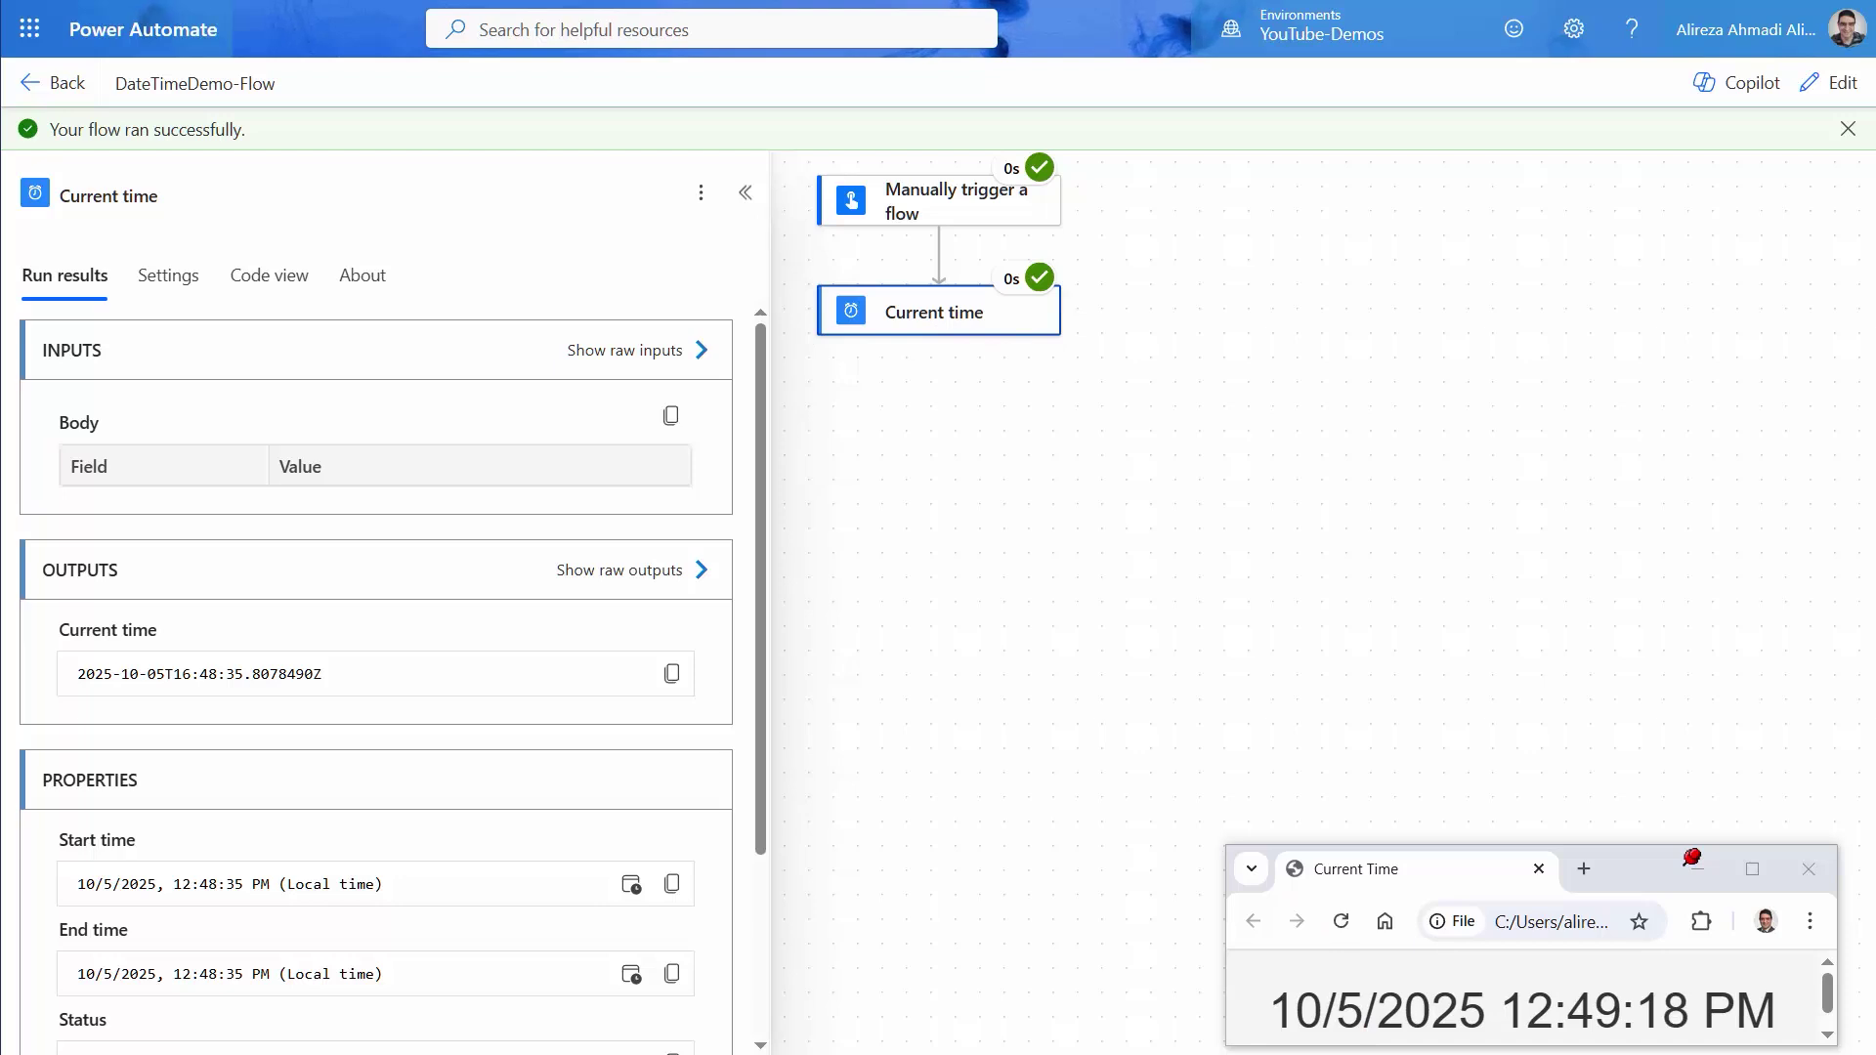
# - Check the Date Time Demo list in SharePoint, then put the flow back into edit mode
pyautogui.click(440, 4)
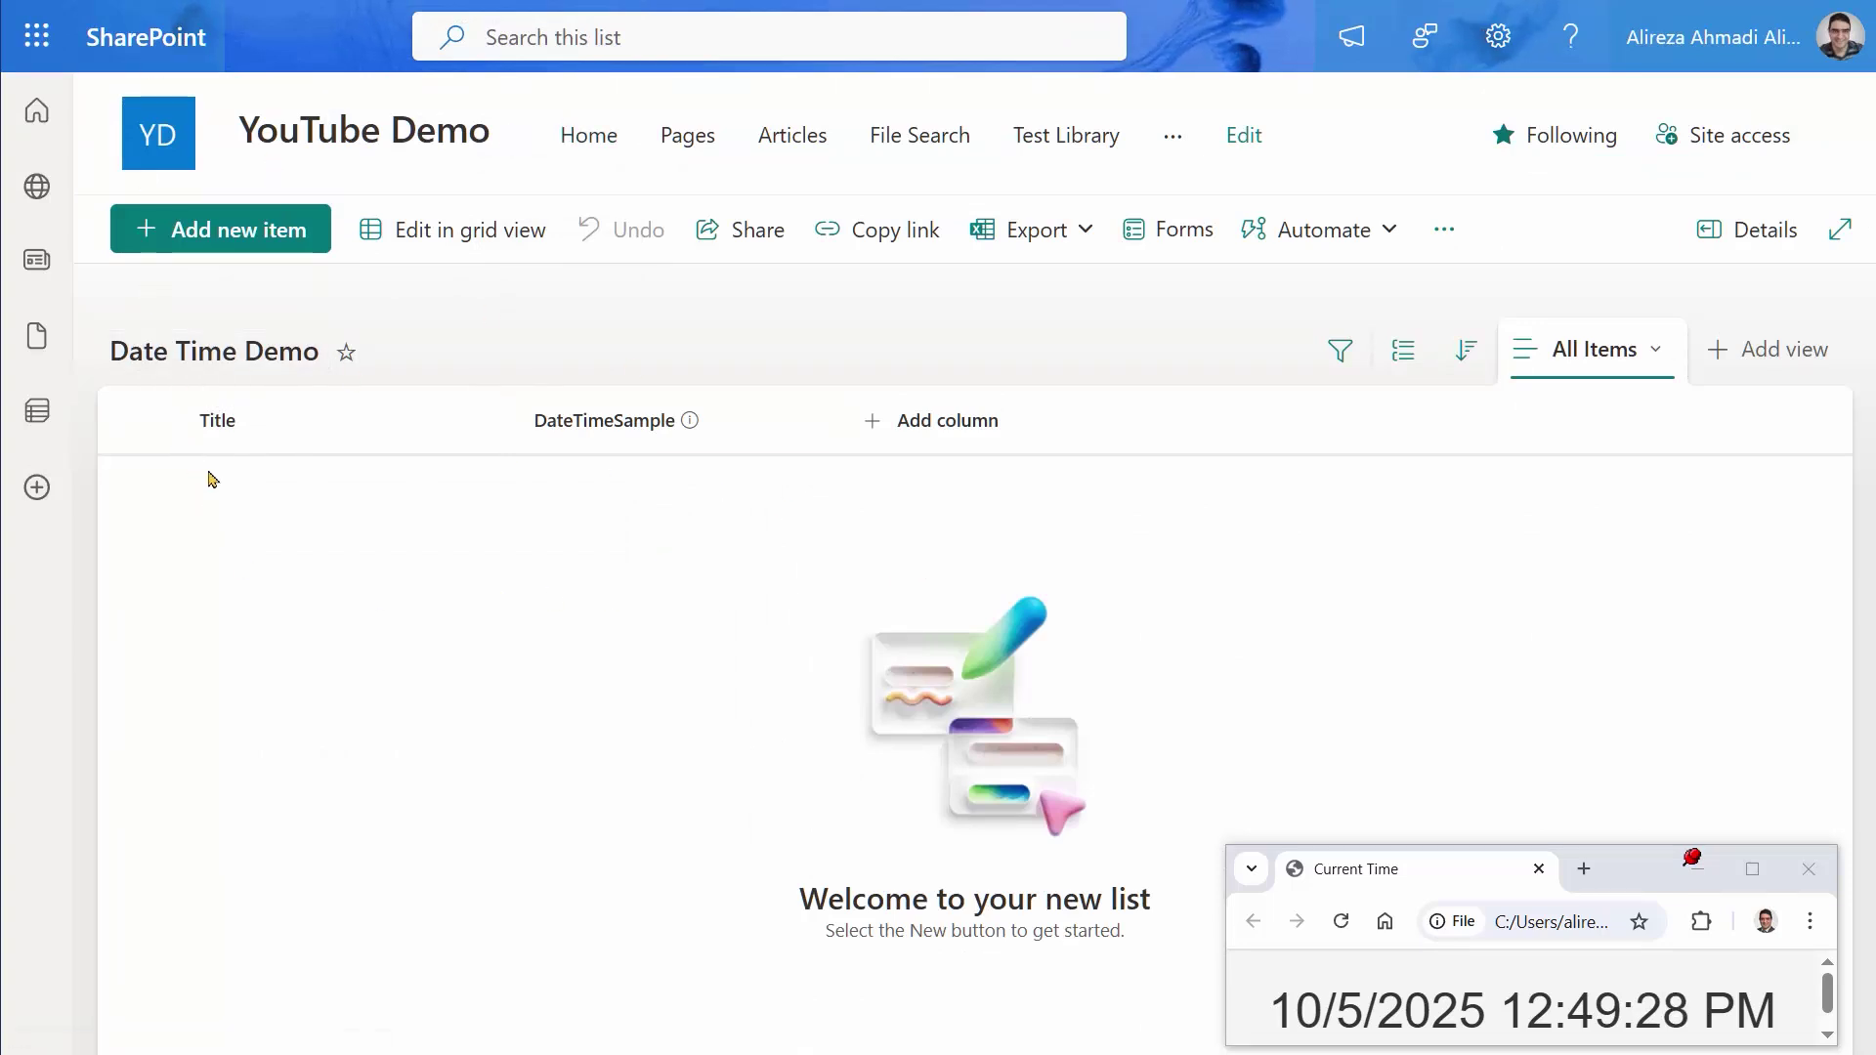
pyautogui.hotkey('ctrl', 'Tab')
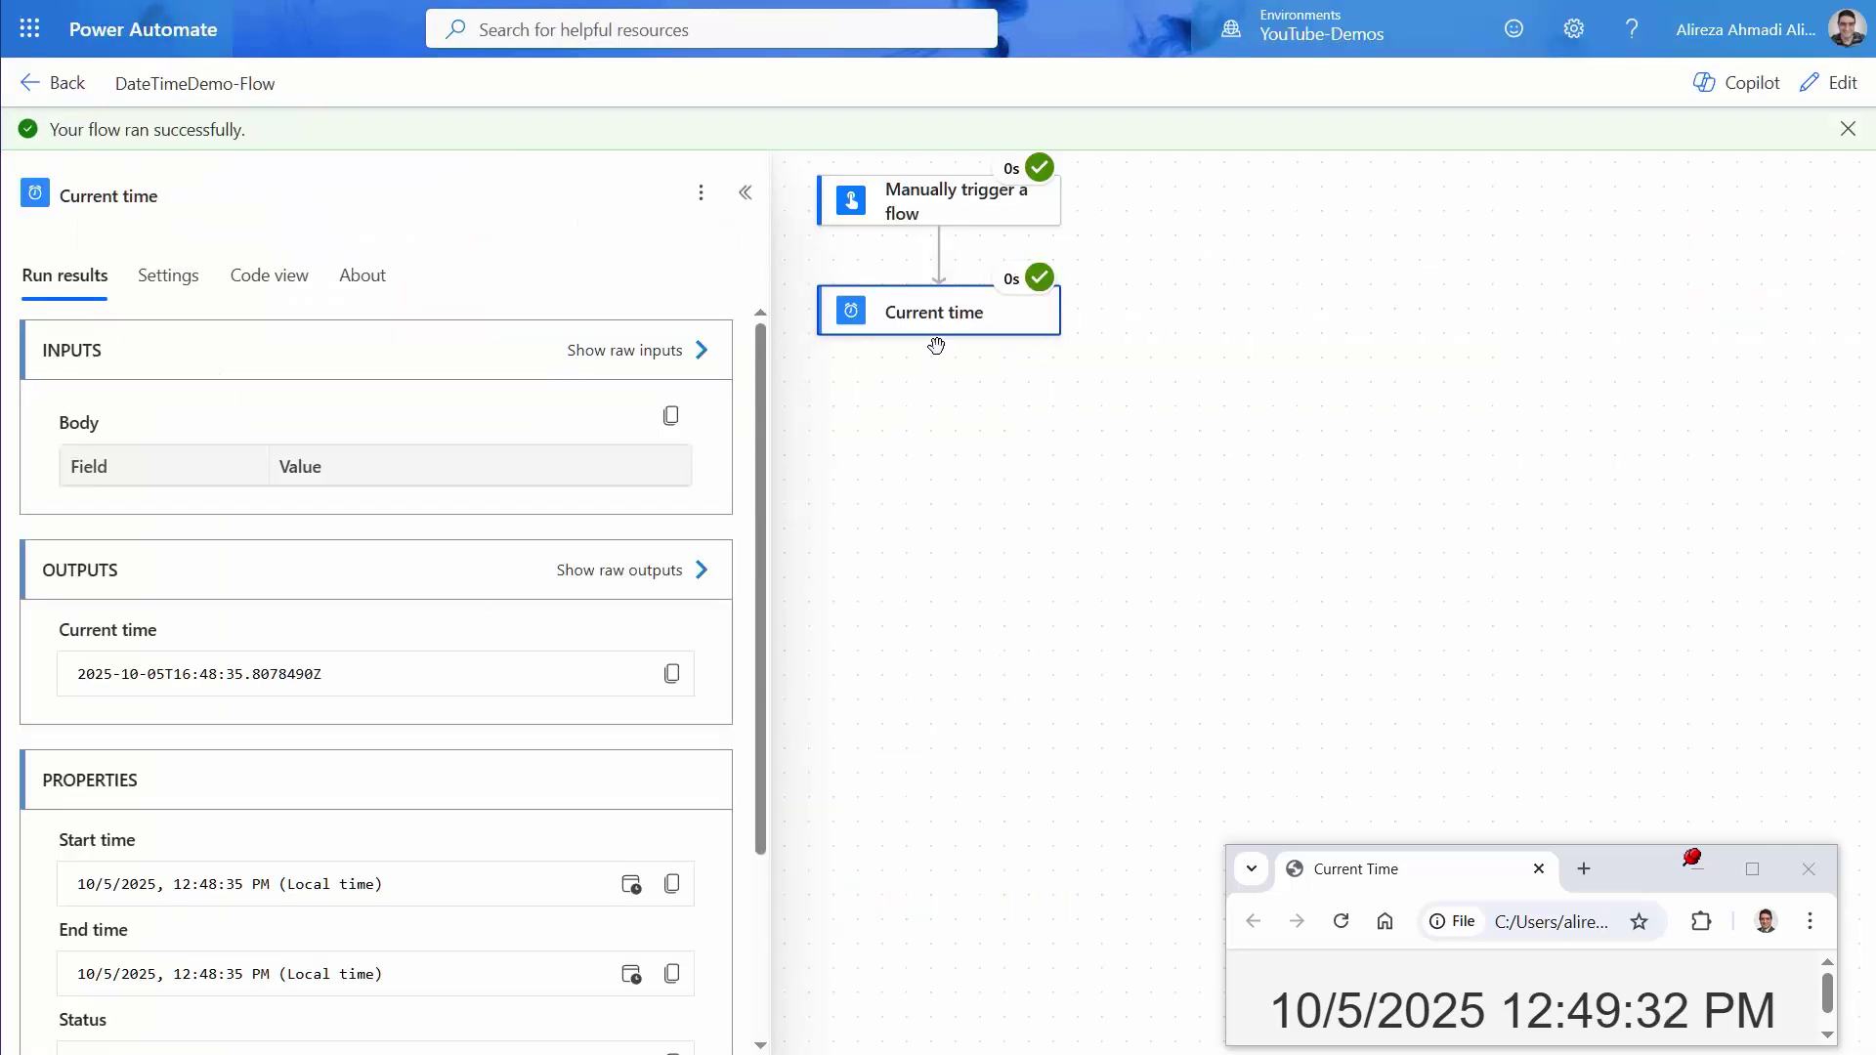
pyautogui.click(1843, 87)
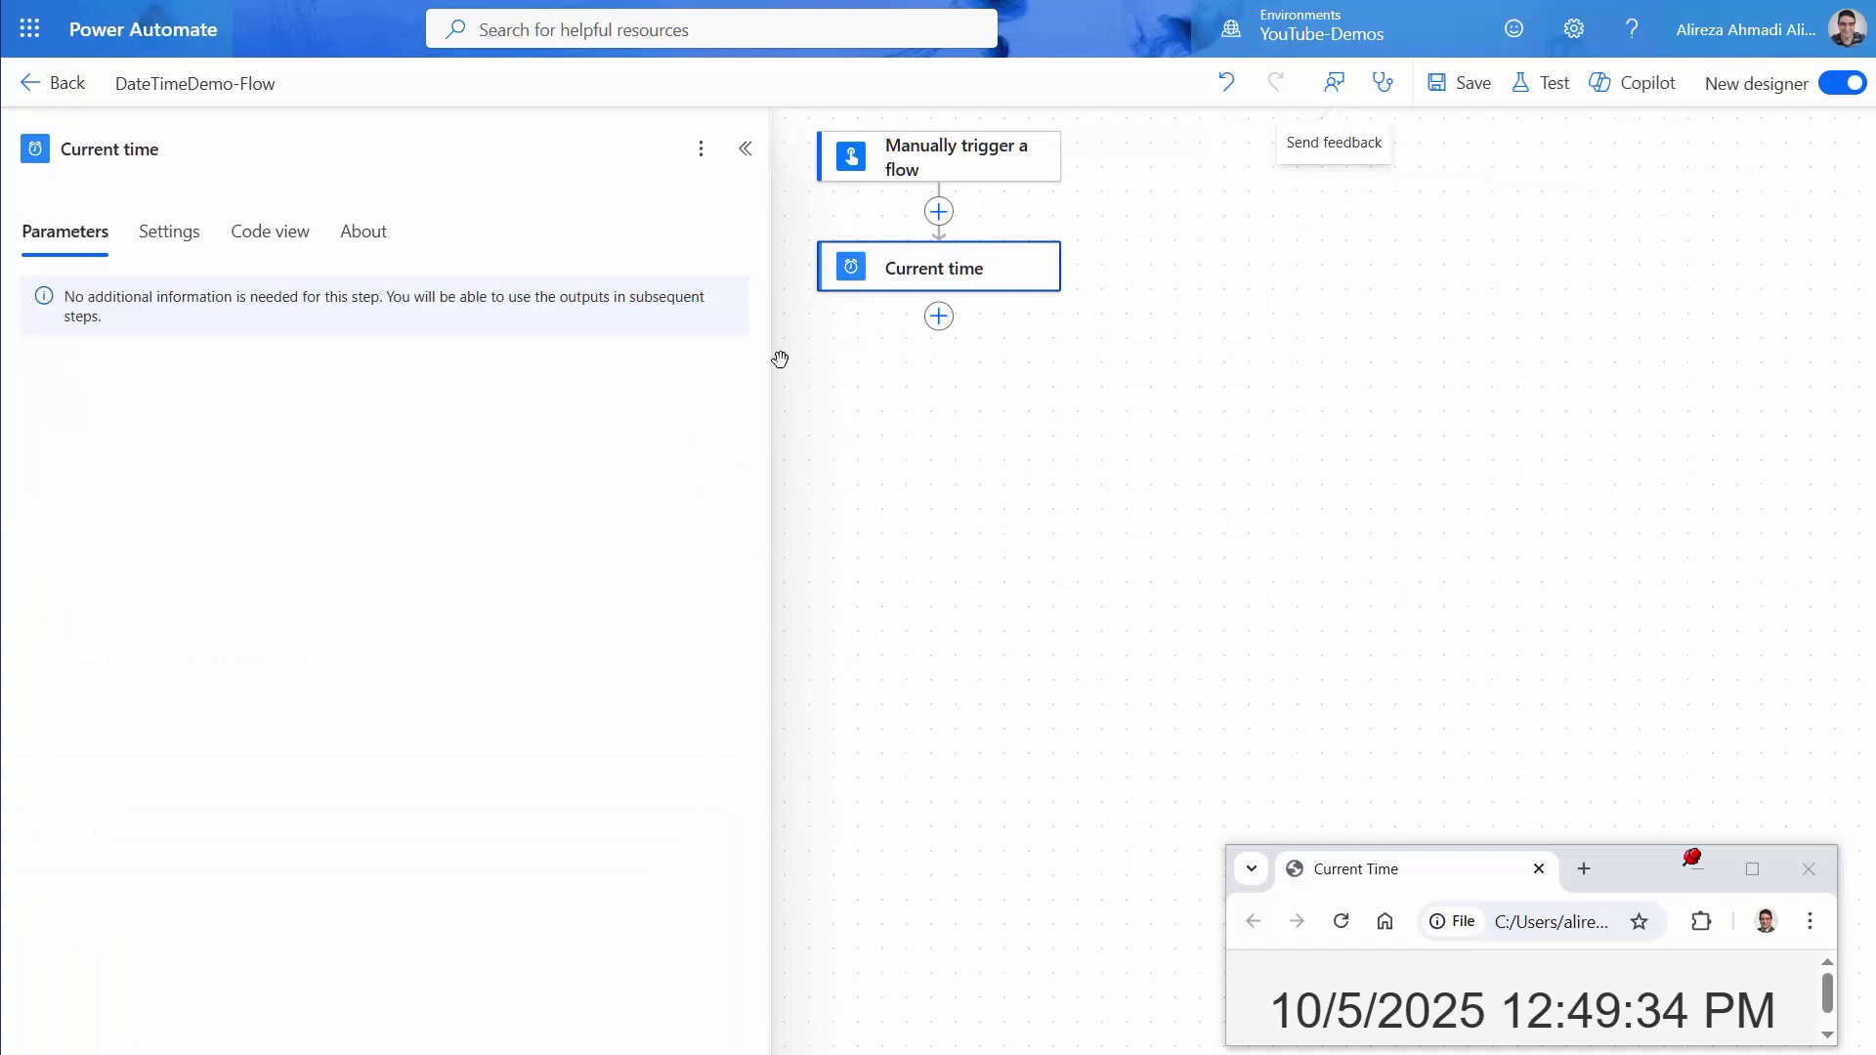
# - Add a SharePoint Create item action for the YouTube Demo site's Date Time Demo list
pyautogui.click(938, 318)
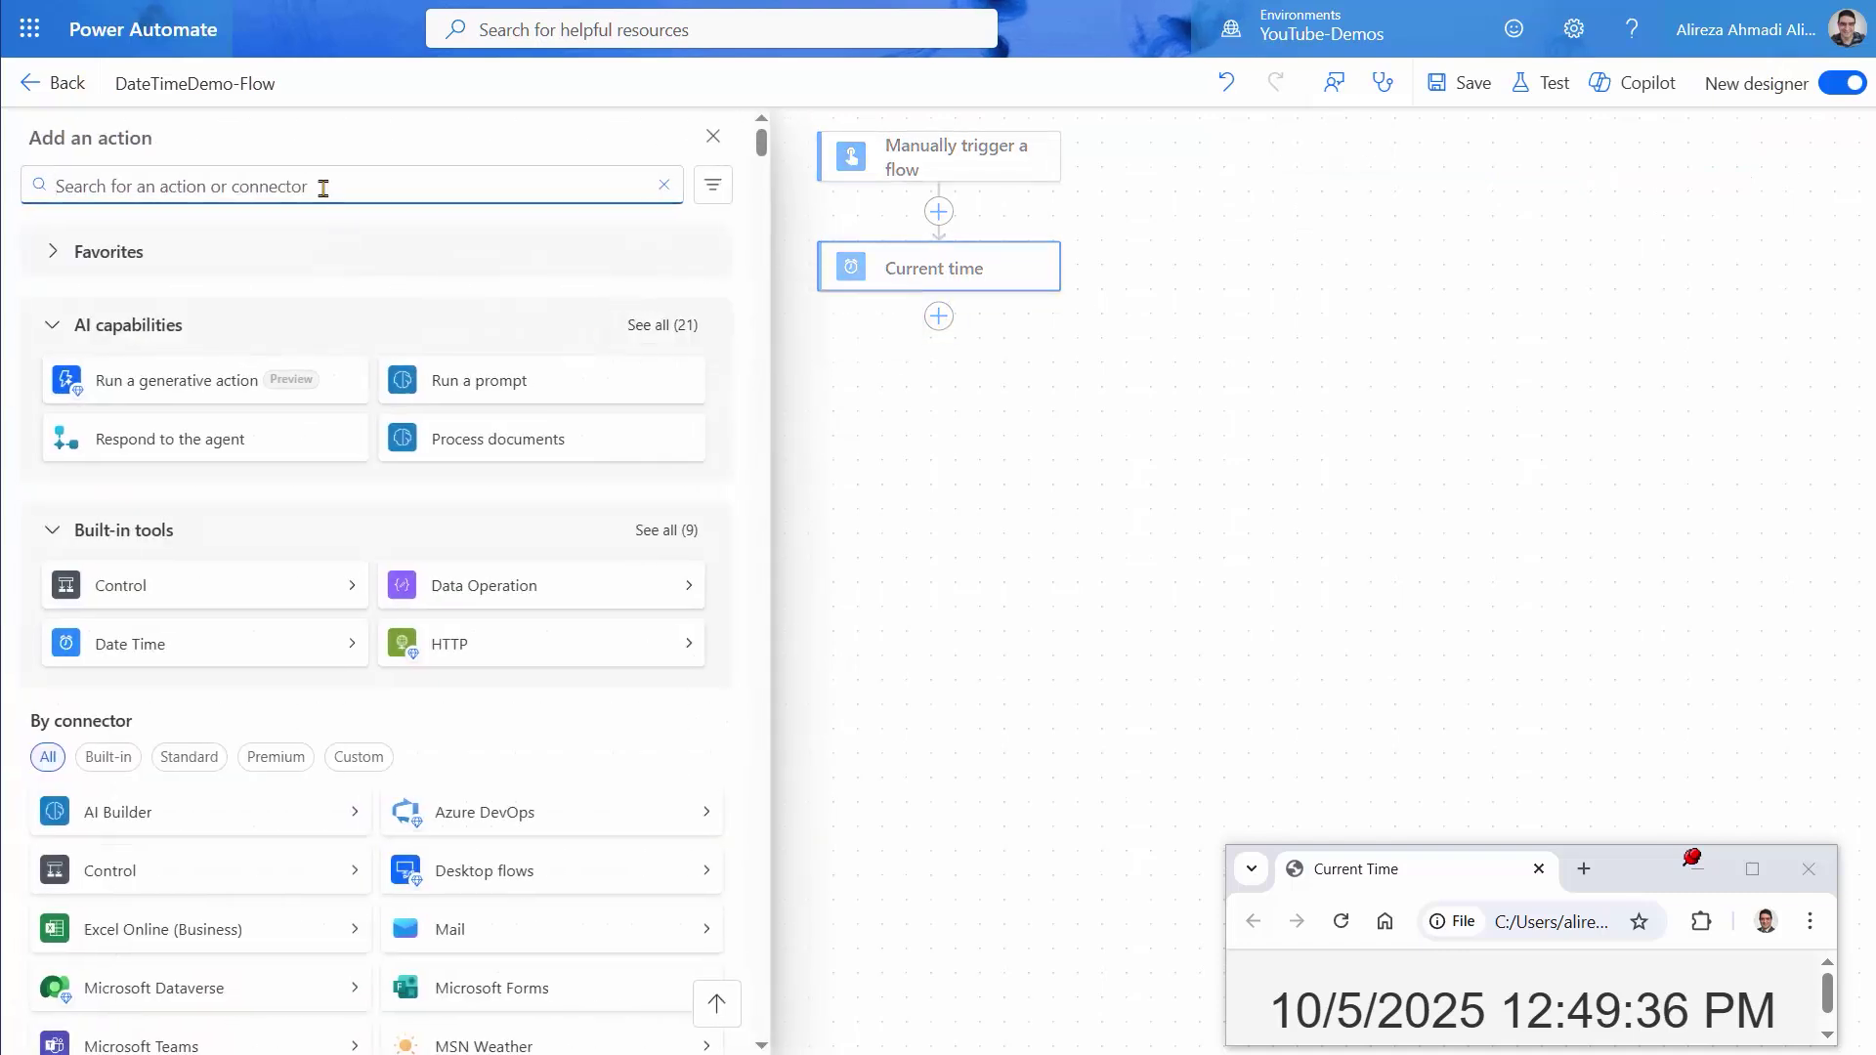
pyautogui.write('C')
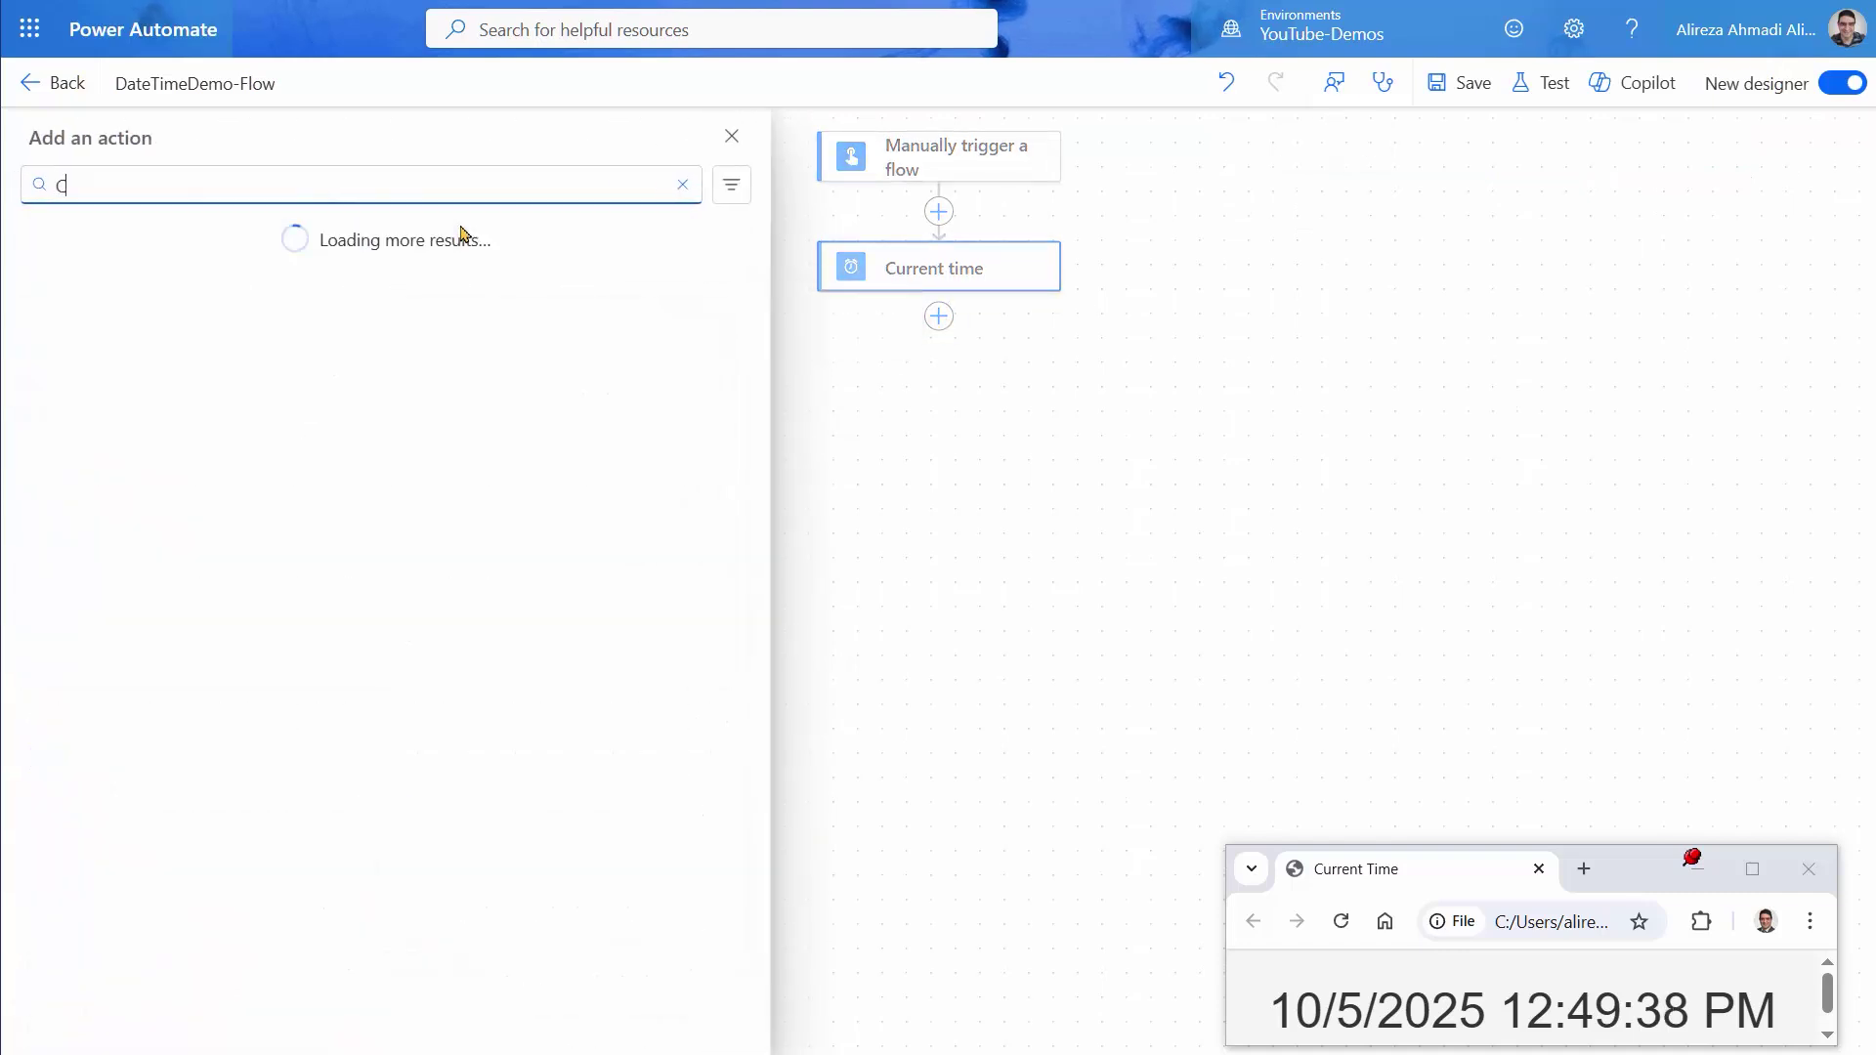
pyautogui.write('reate ite')
pyautogui.click(473, 360)
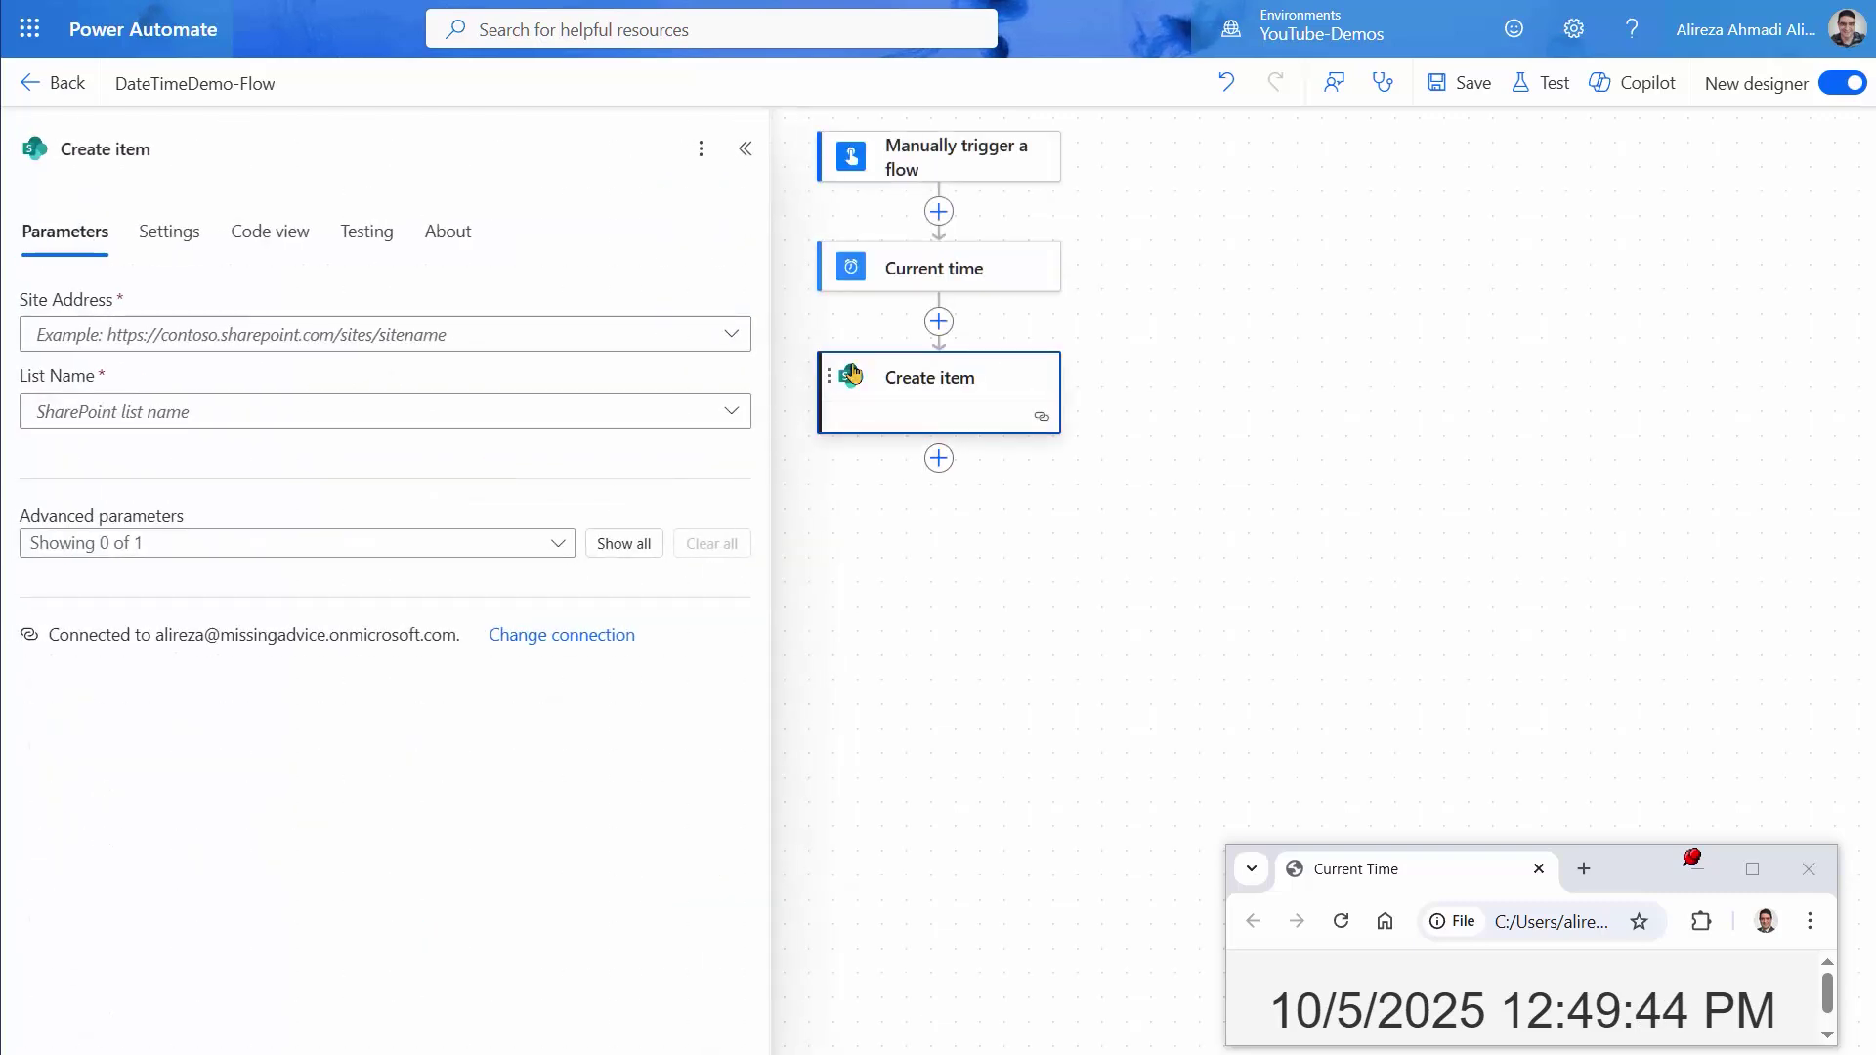
pyautogui.click(691, 333)
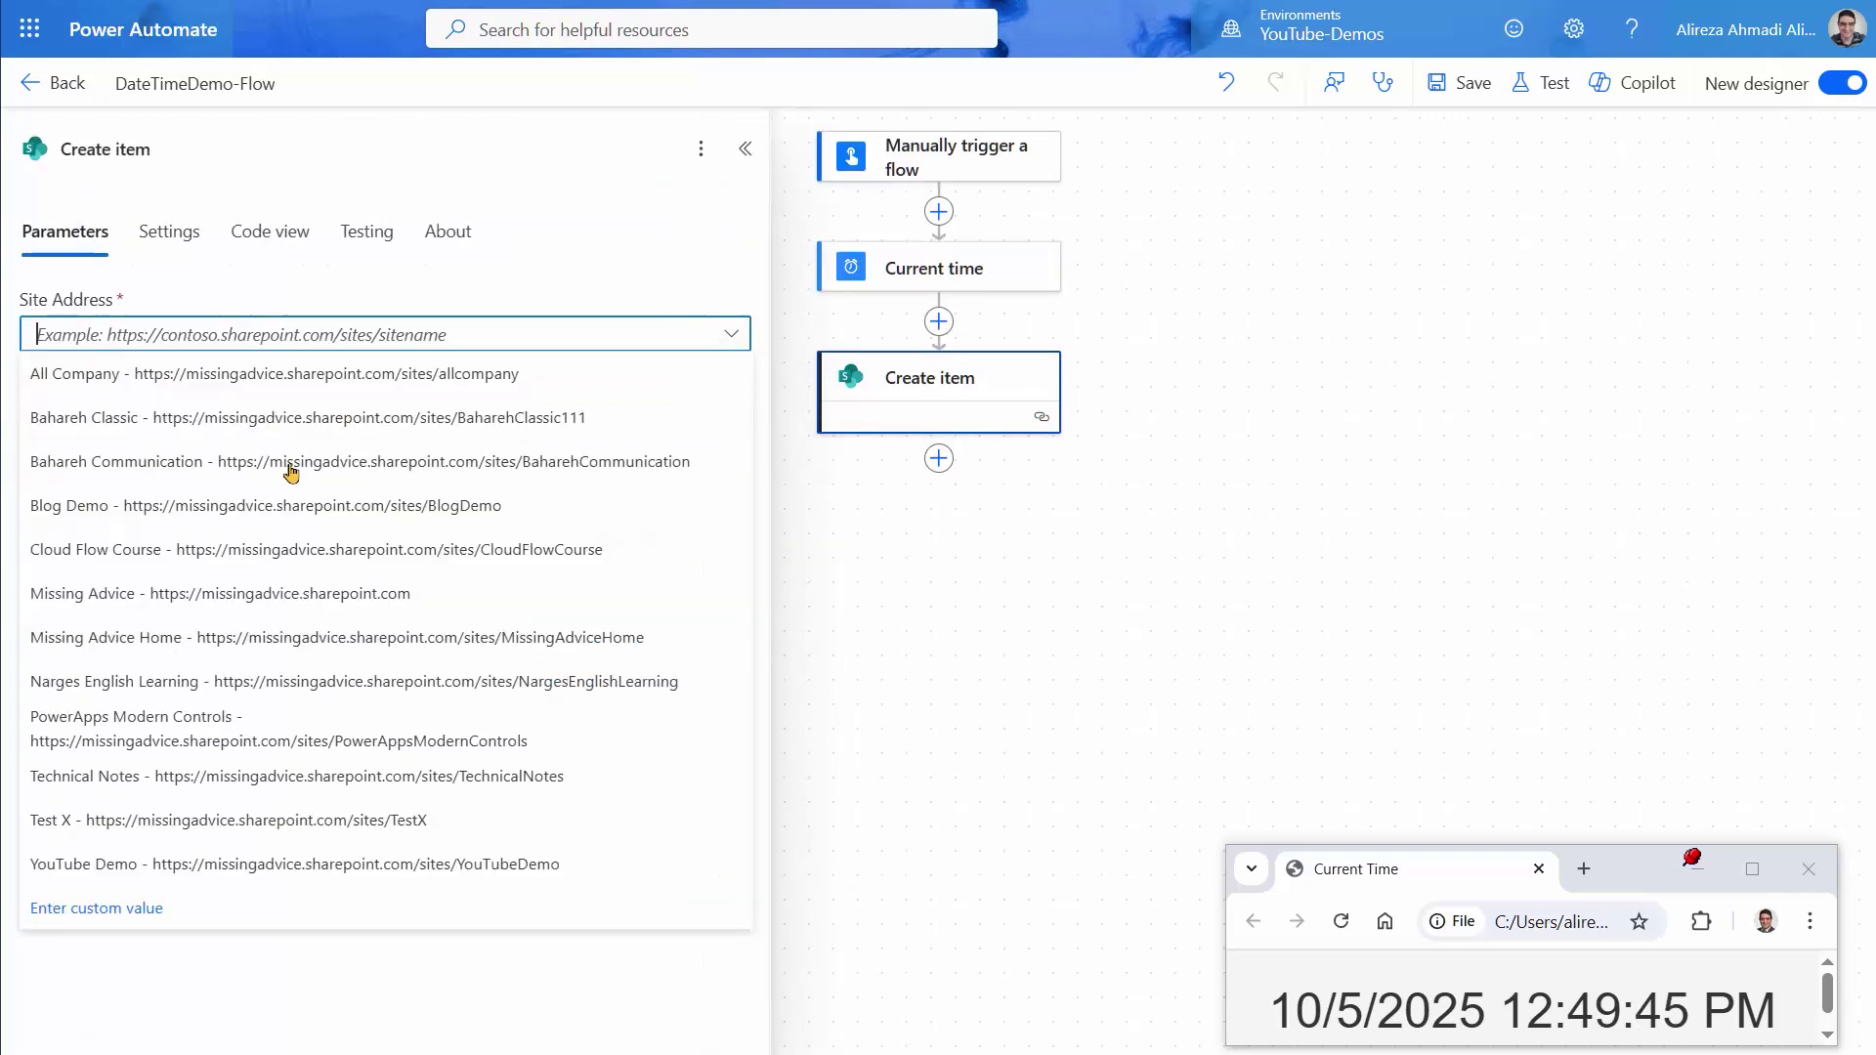
pyautogui.click(155, 865)
pyautogui.click(411, 412)
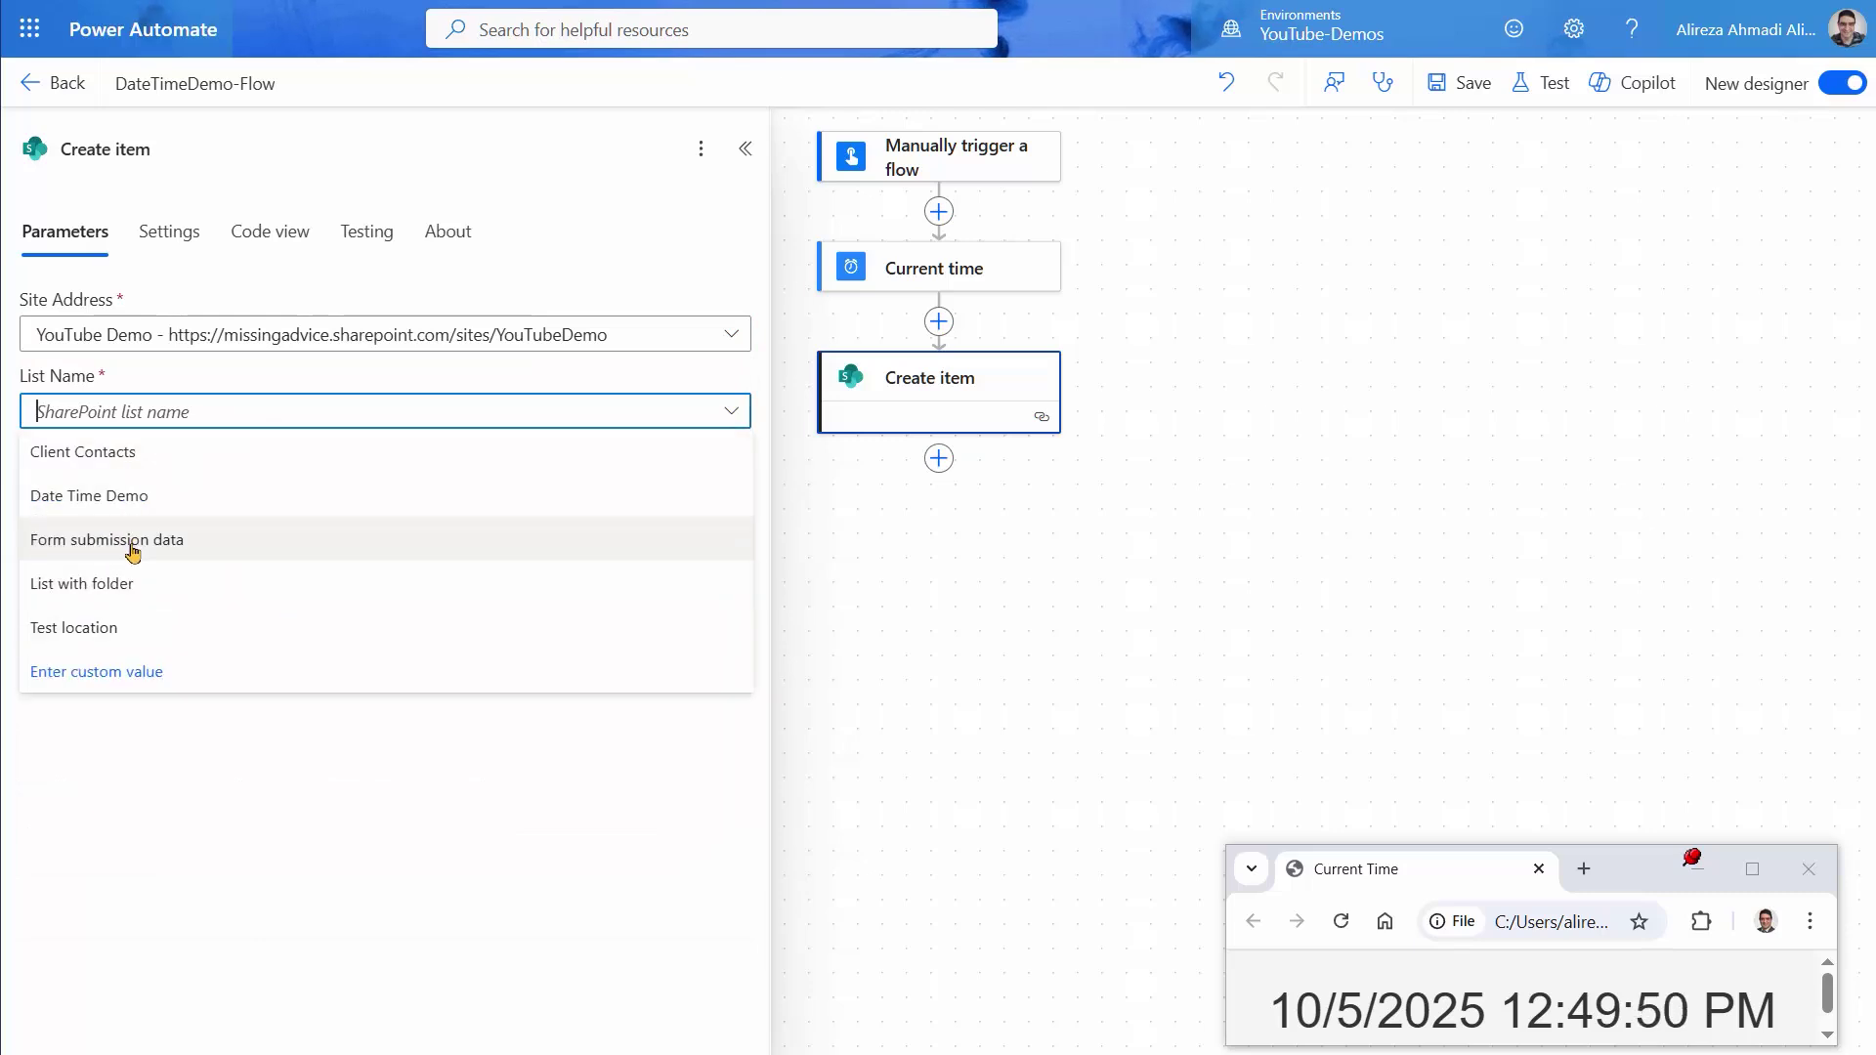
pyautogui.click(133, 496)
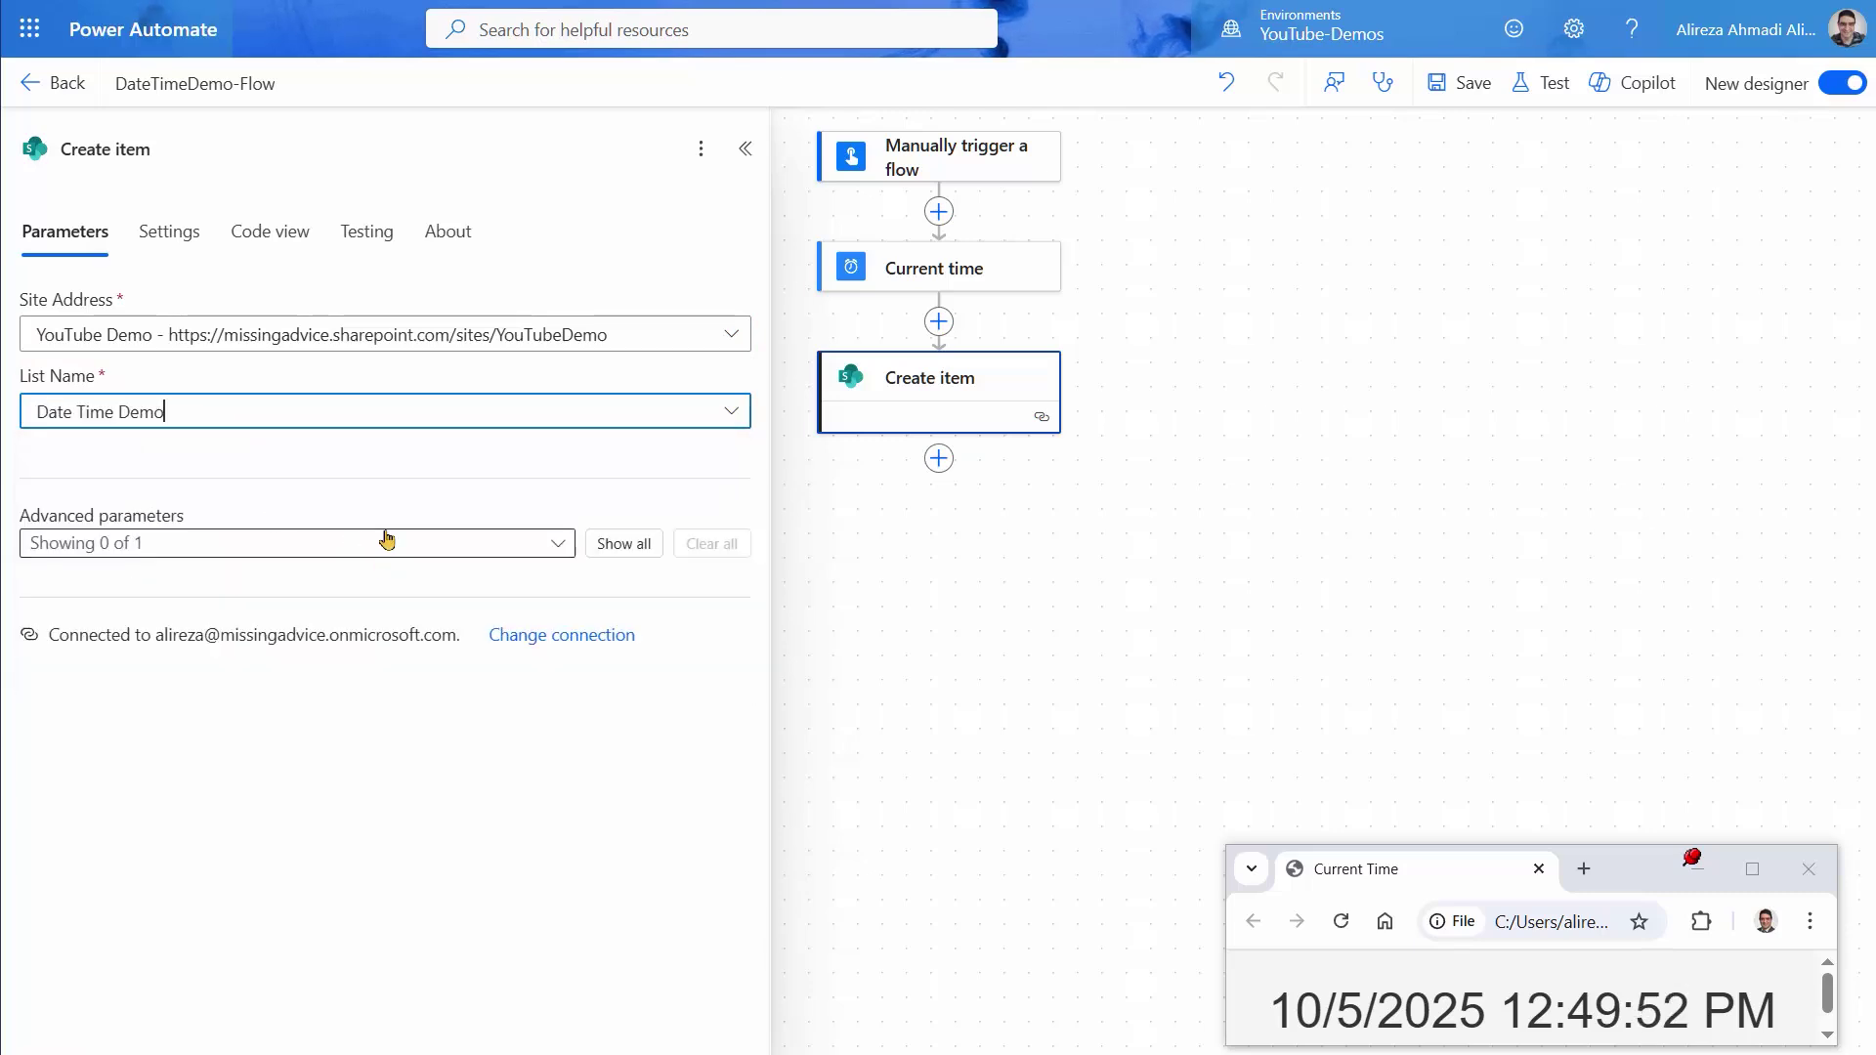
# - Show all list fields and insert the Current time output into the Title field
pyautogui.click(614, 544)
pyautogui.click(67, 721)
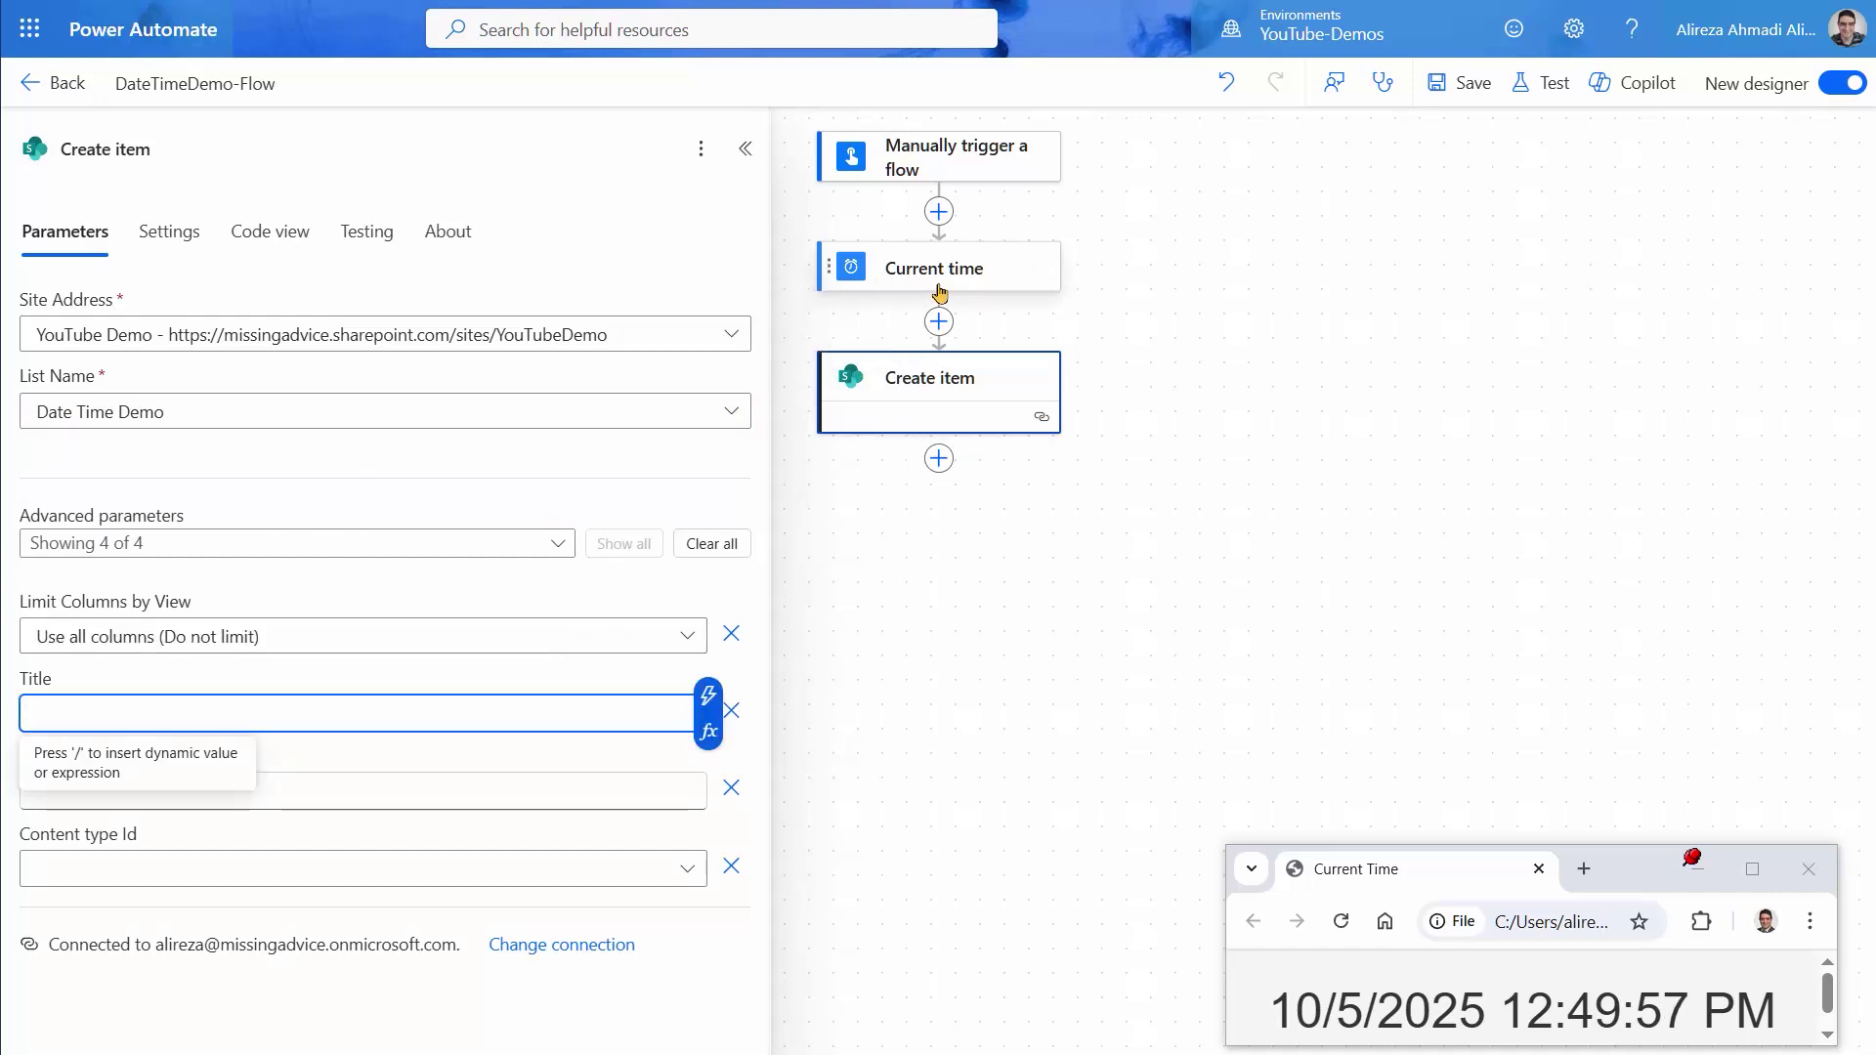
pyautogui.click(708, 696)
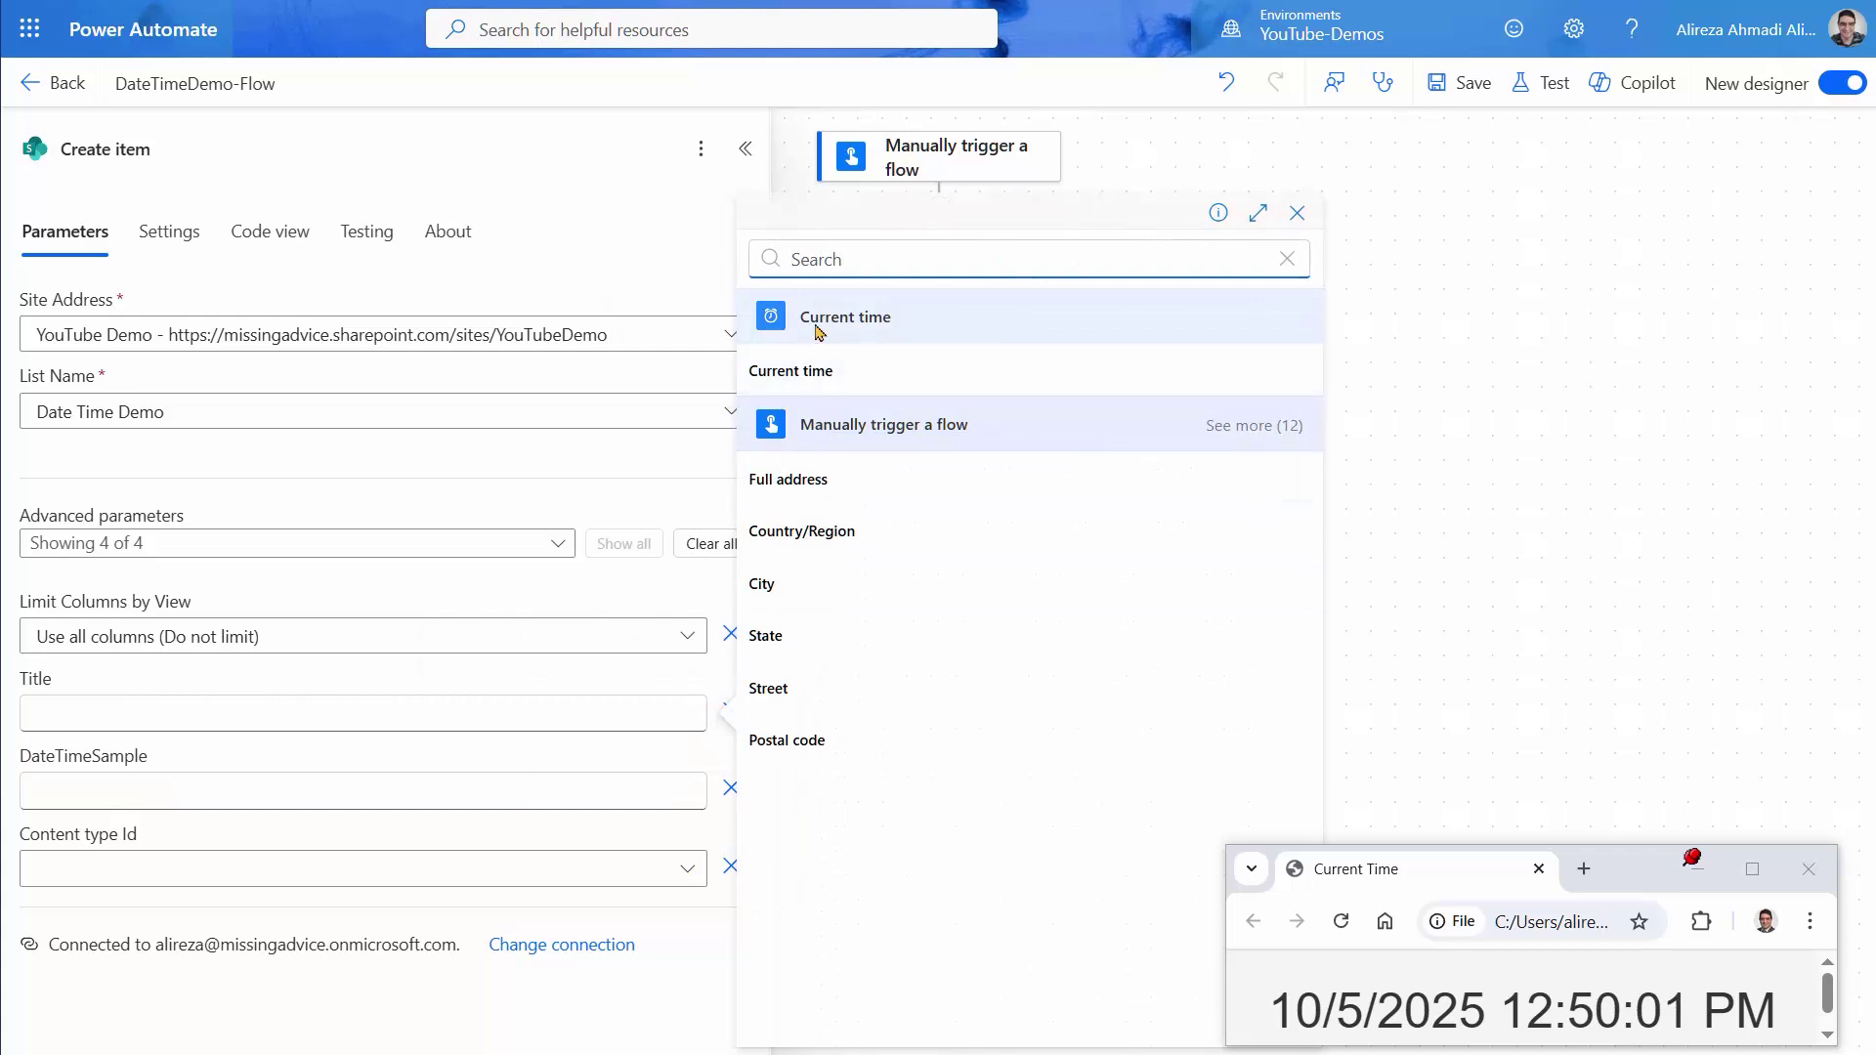
pyautogui.click(821, 371)
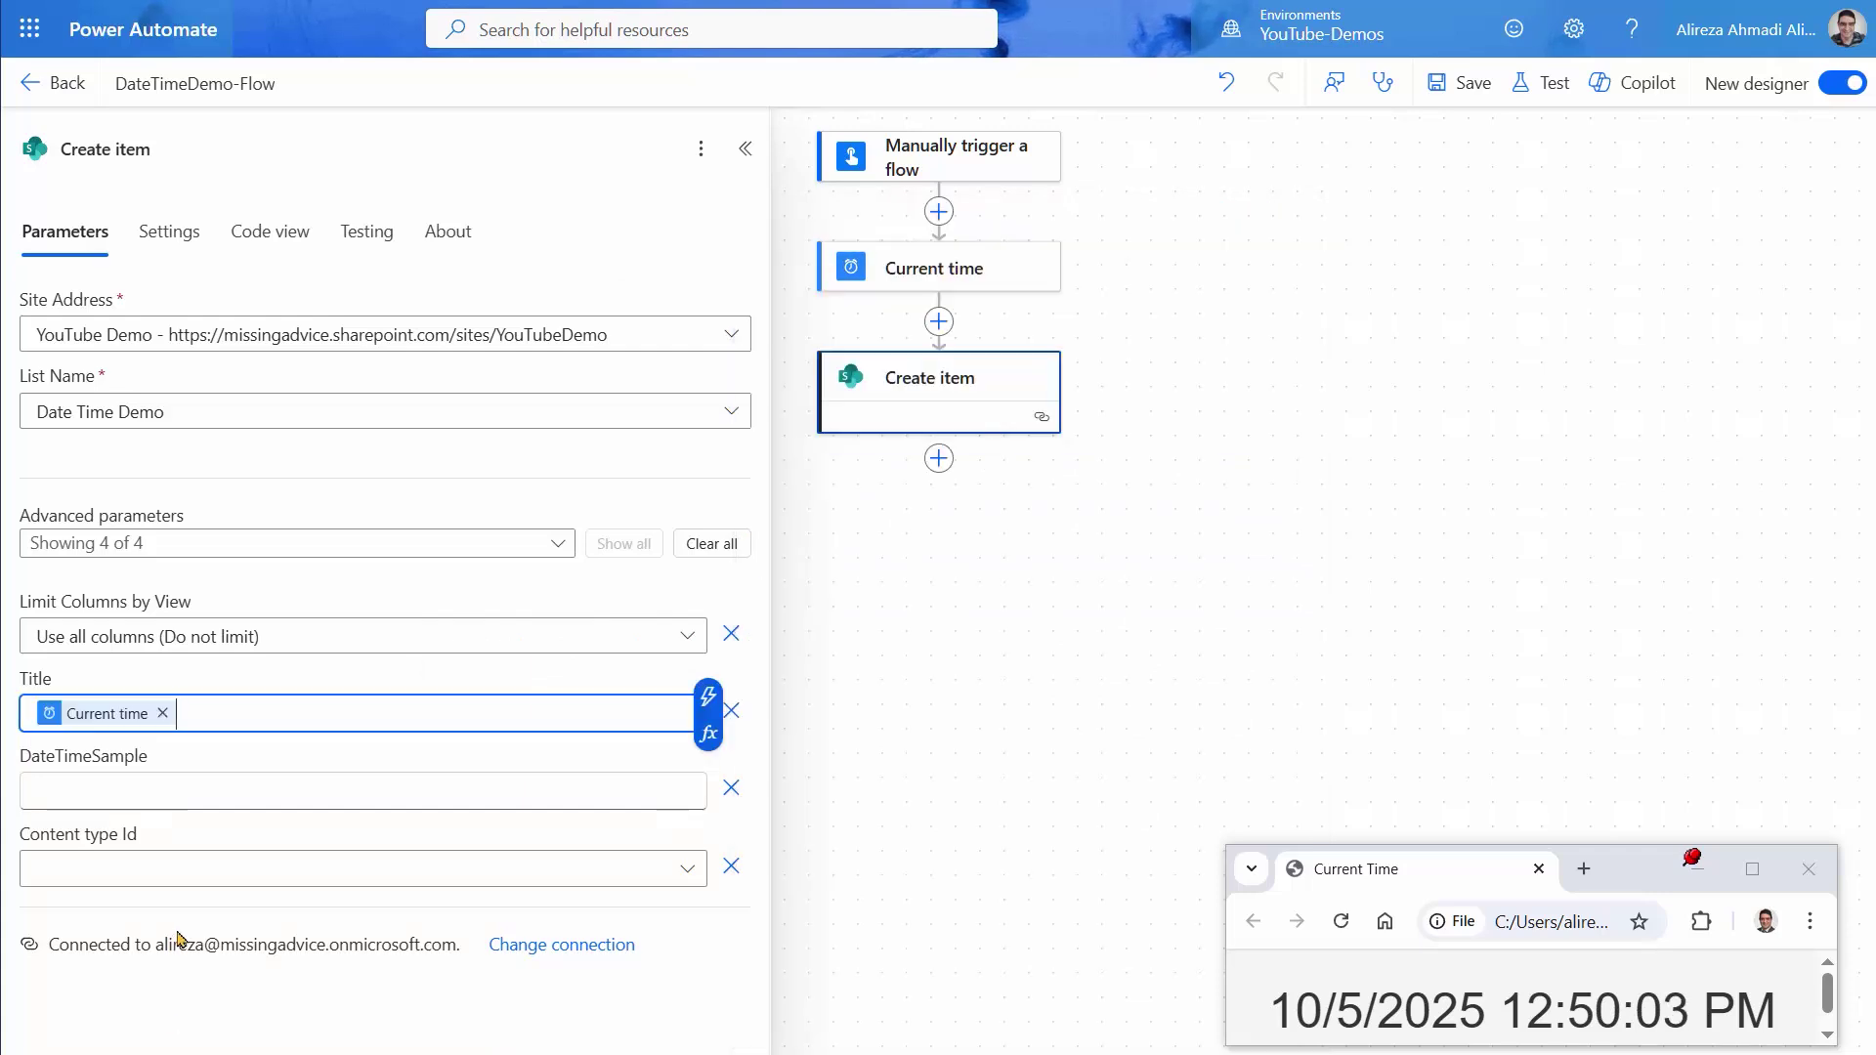
pyautogui.click(91, 792)
pyautogui.hotkey('ctrl', 'Tab')
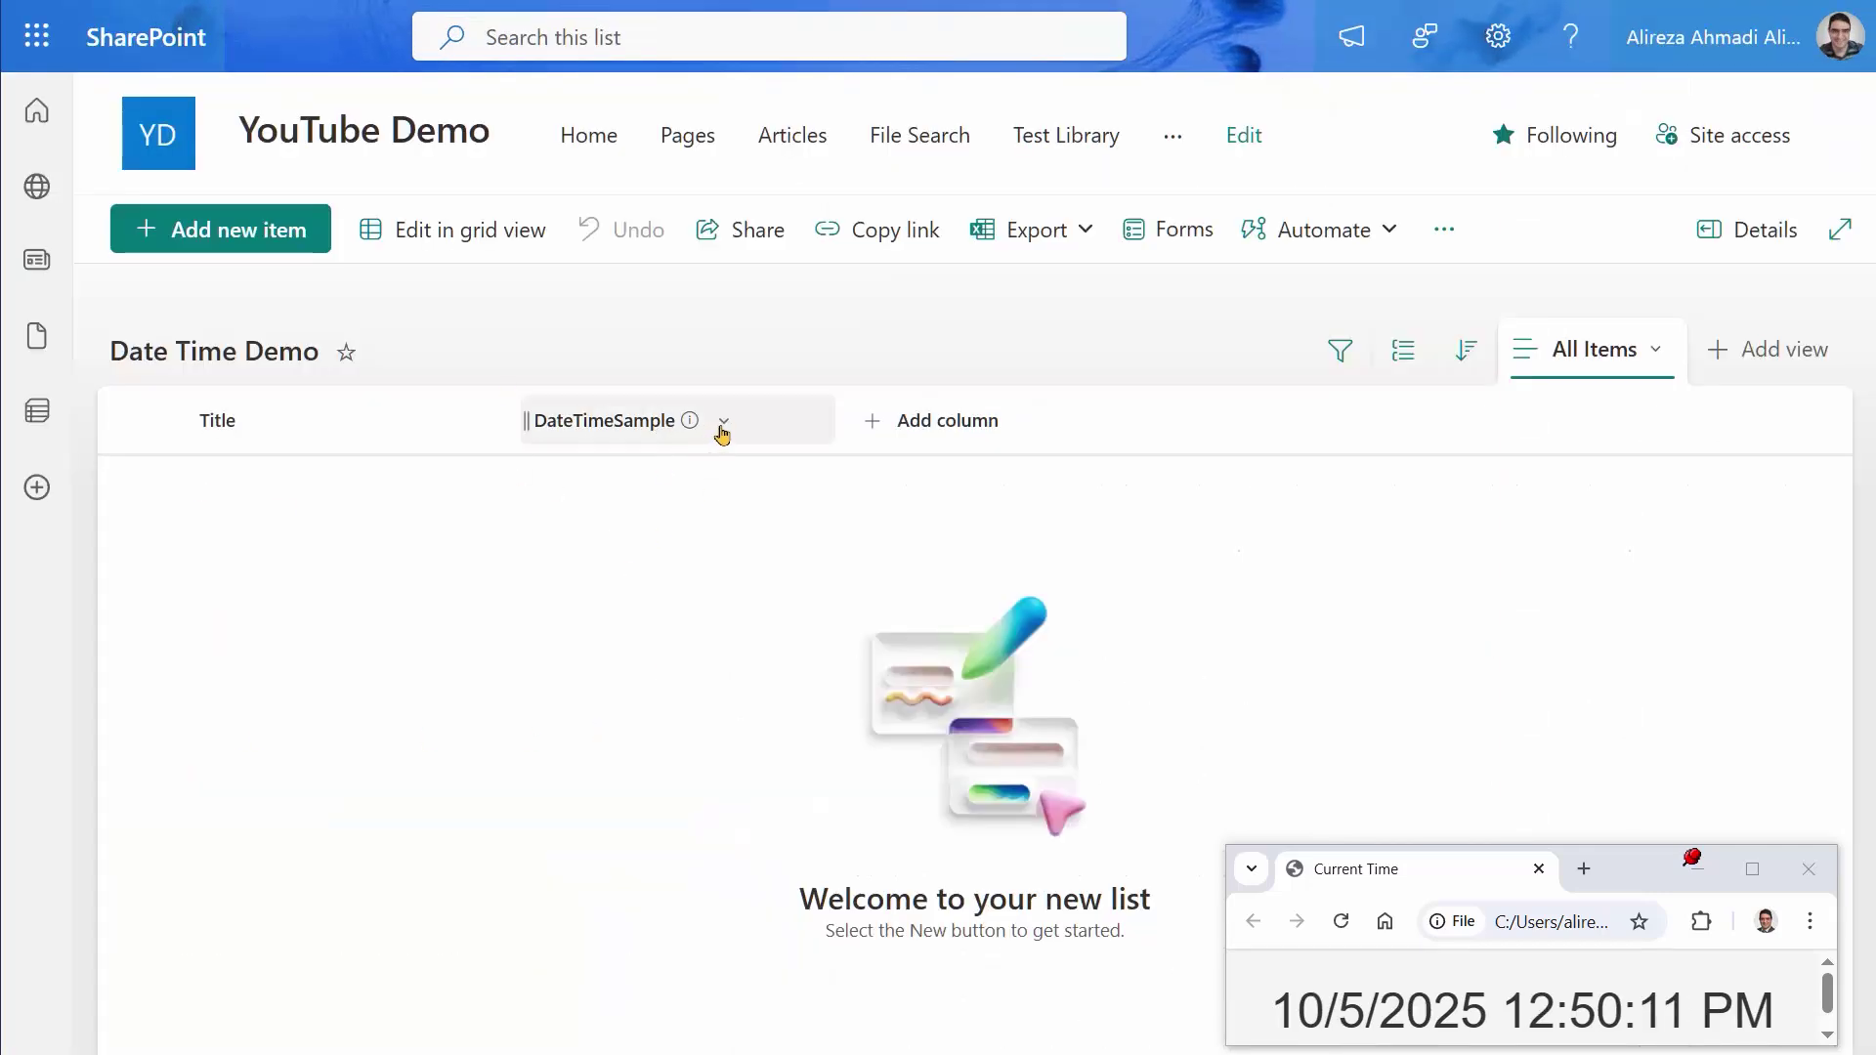
# - Check that the DateTimeSample column is Date and time with time included, then close its settings
pyautogui.click(722, 431)
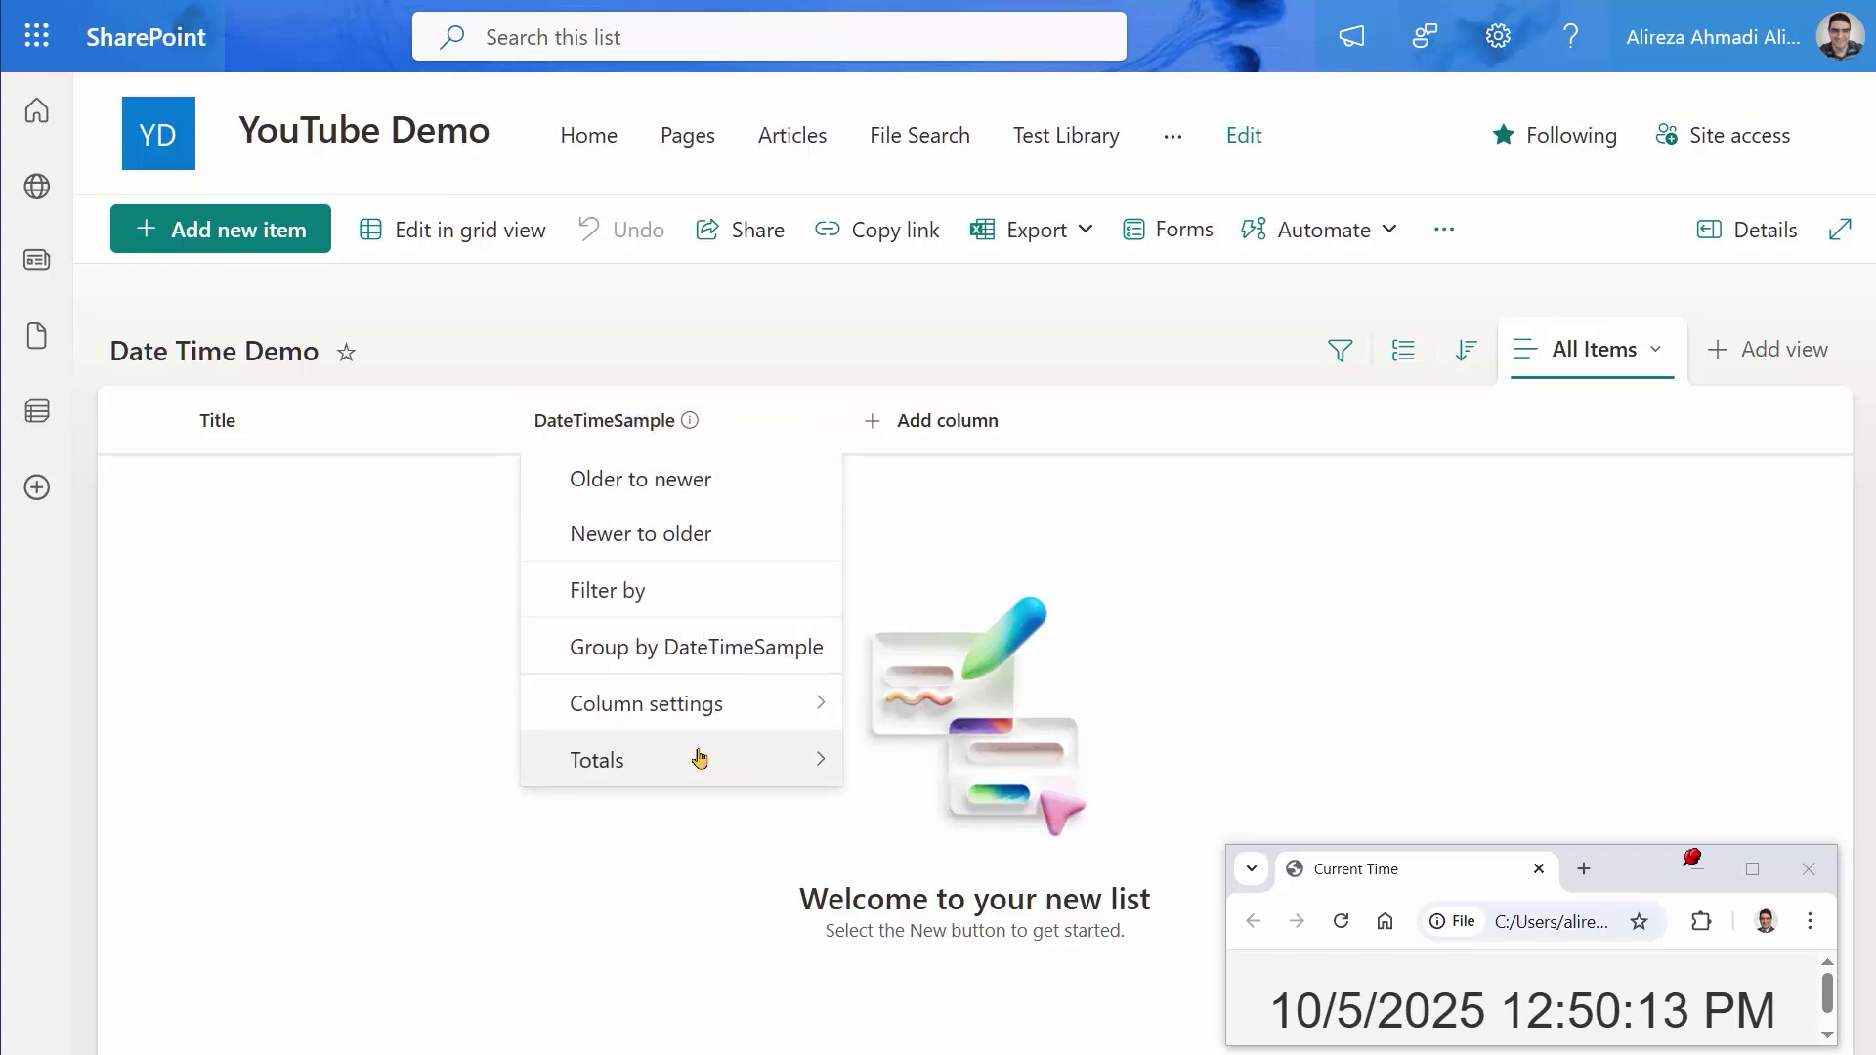
pyautogui.moveTo(721, 707)
pyautogui.click(959, 646)
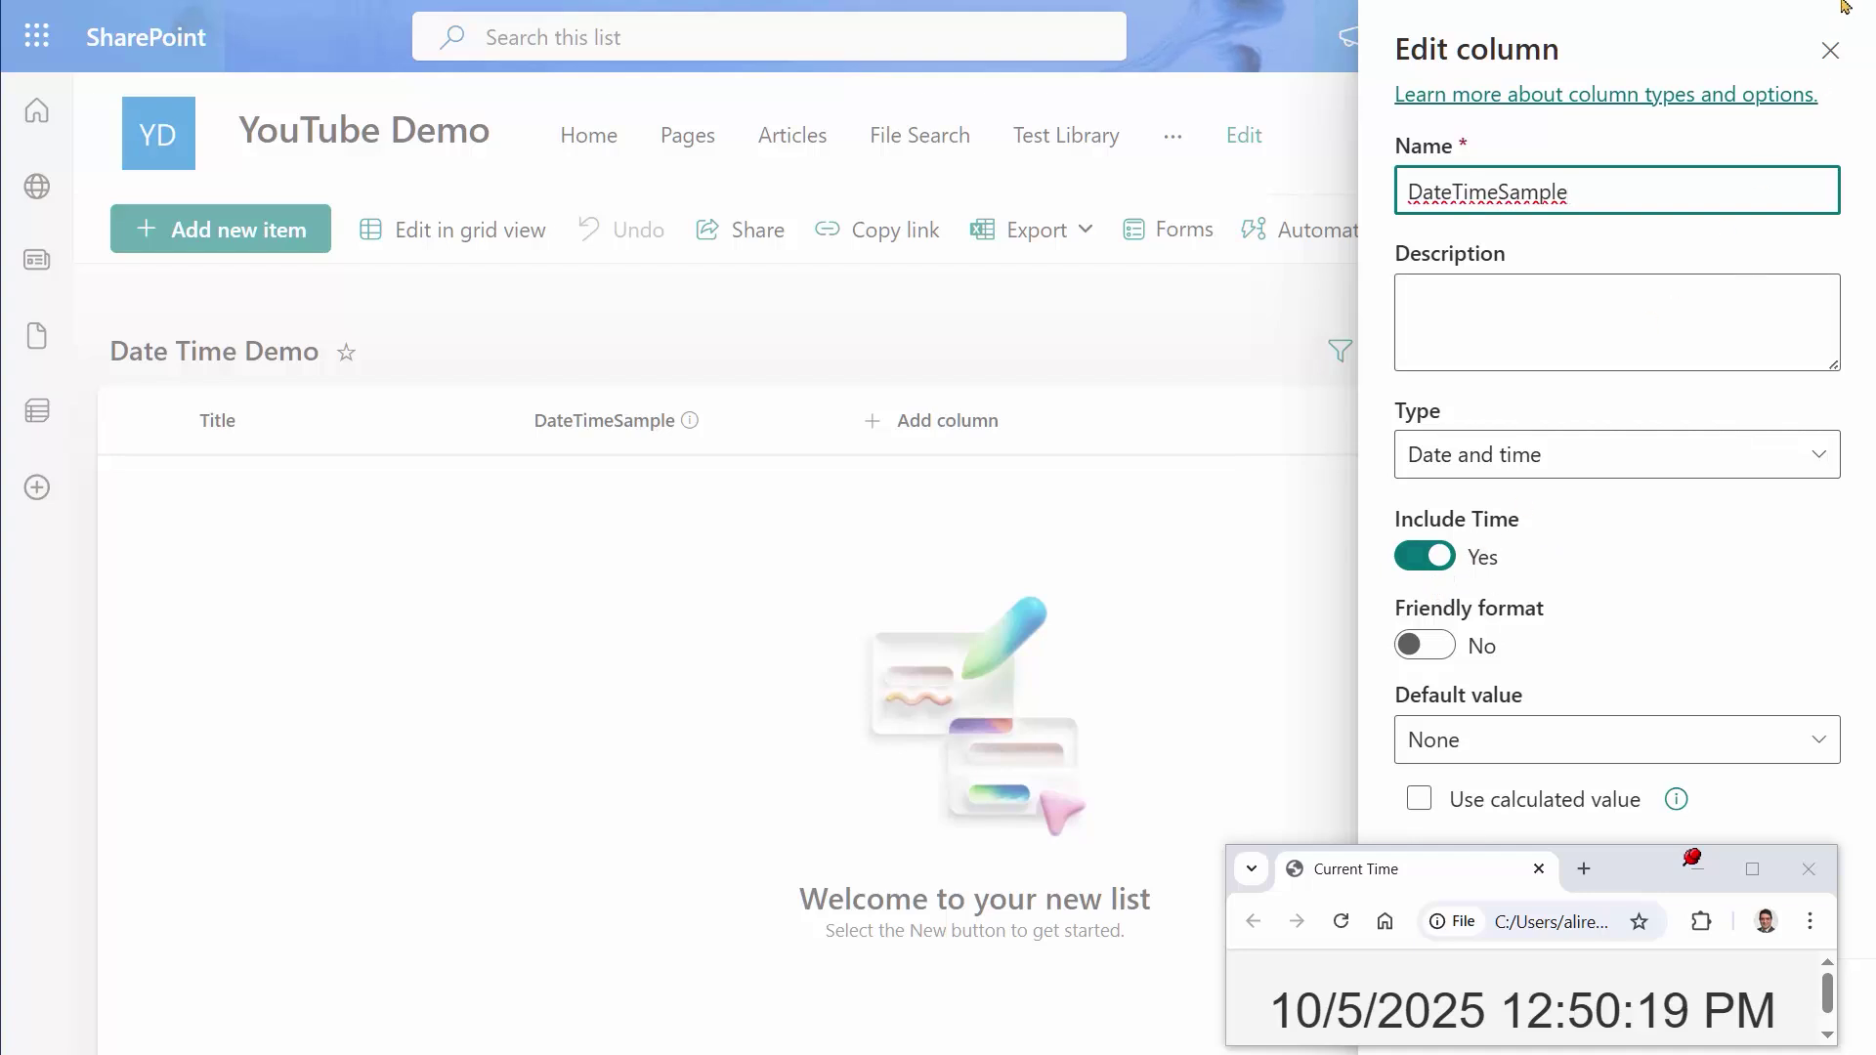
pyautogui.click(1830, 50)
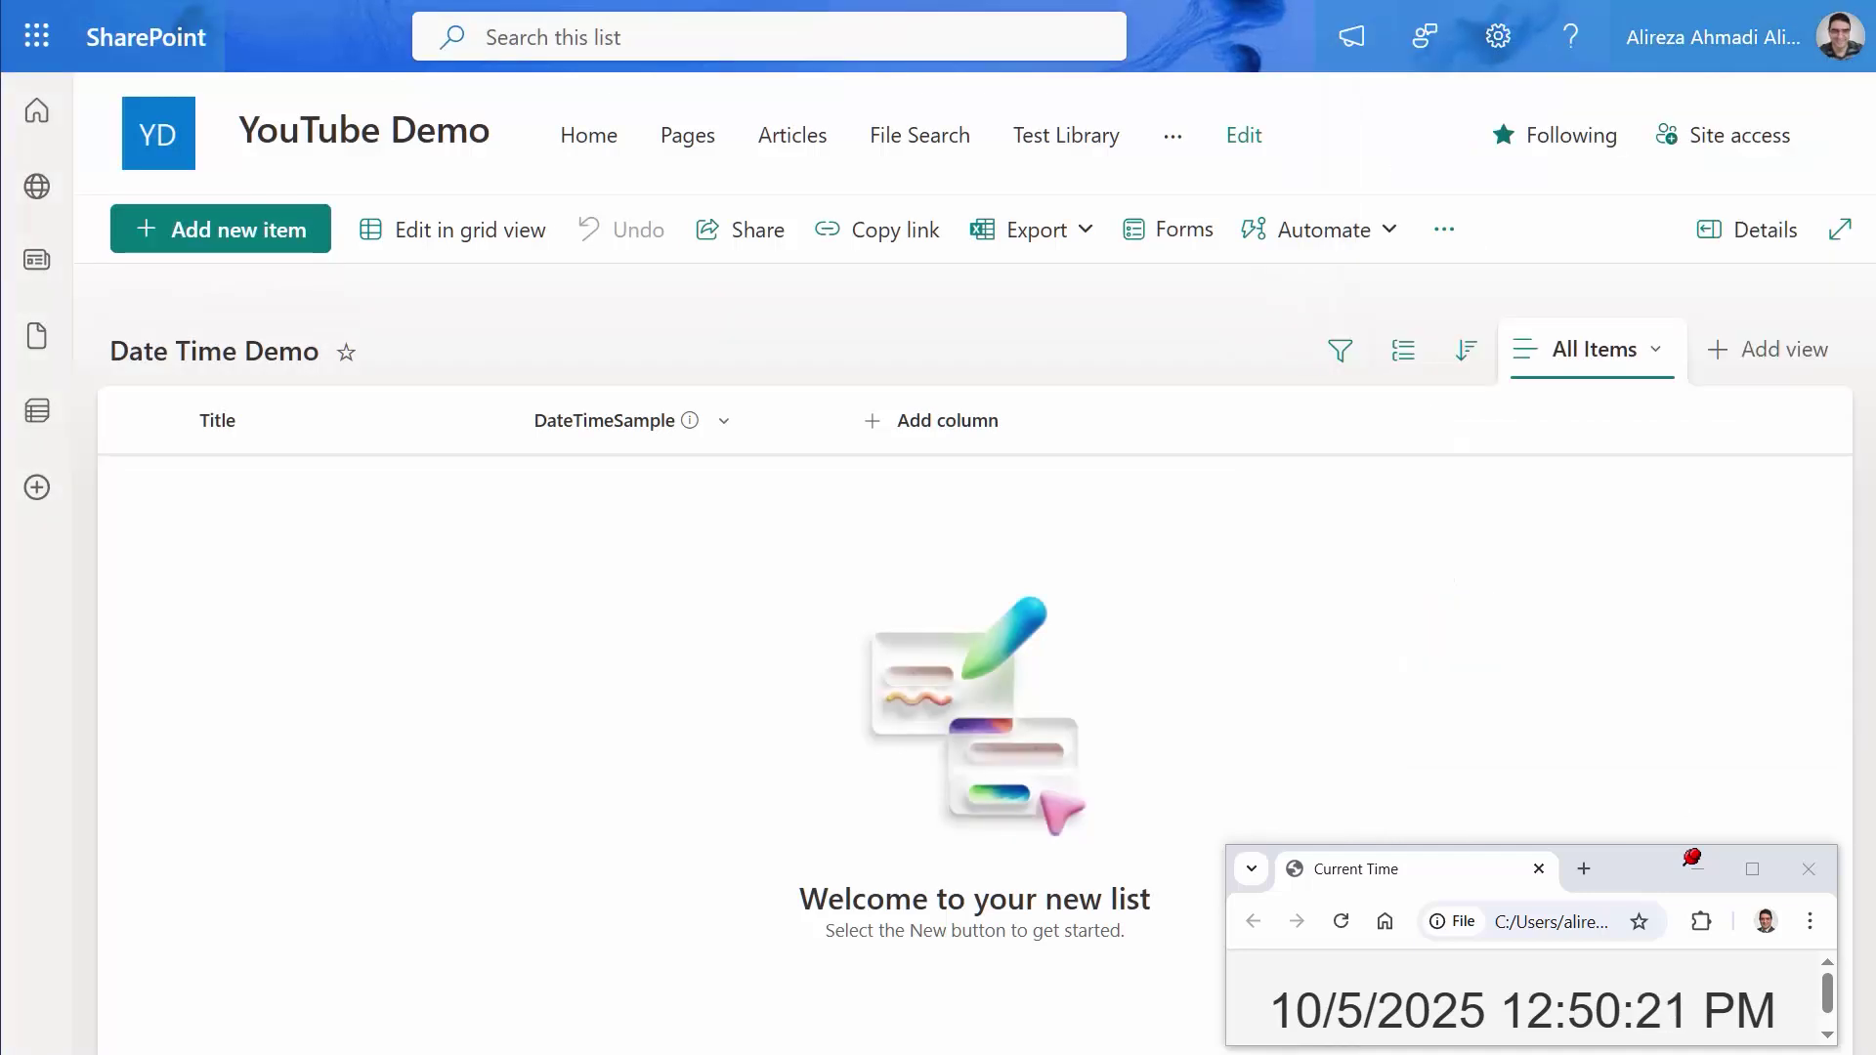
pyautogui.hotkey('alt', 'Tab')
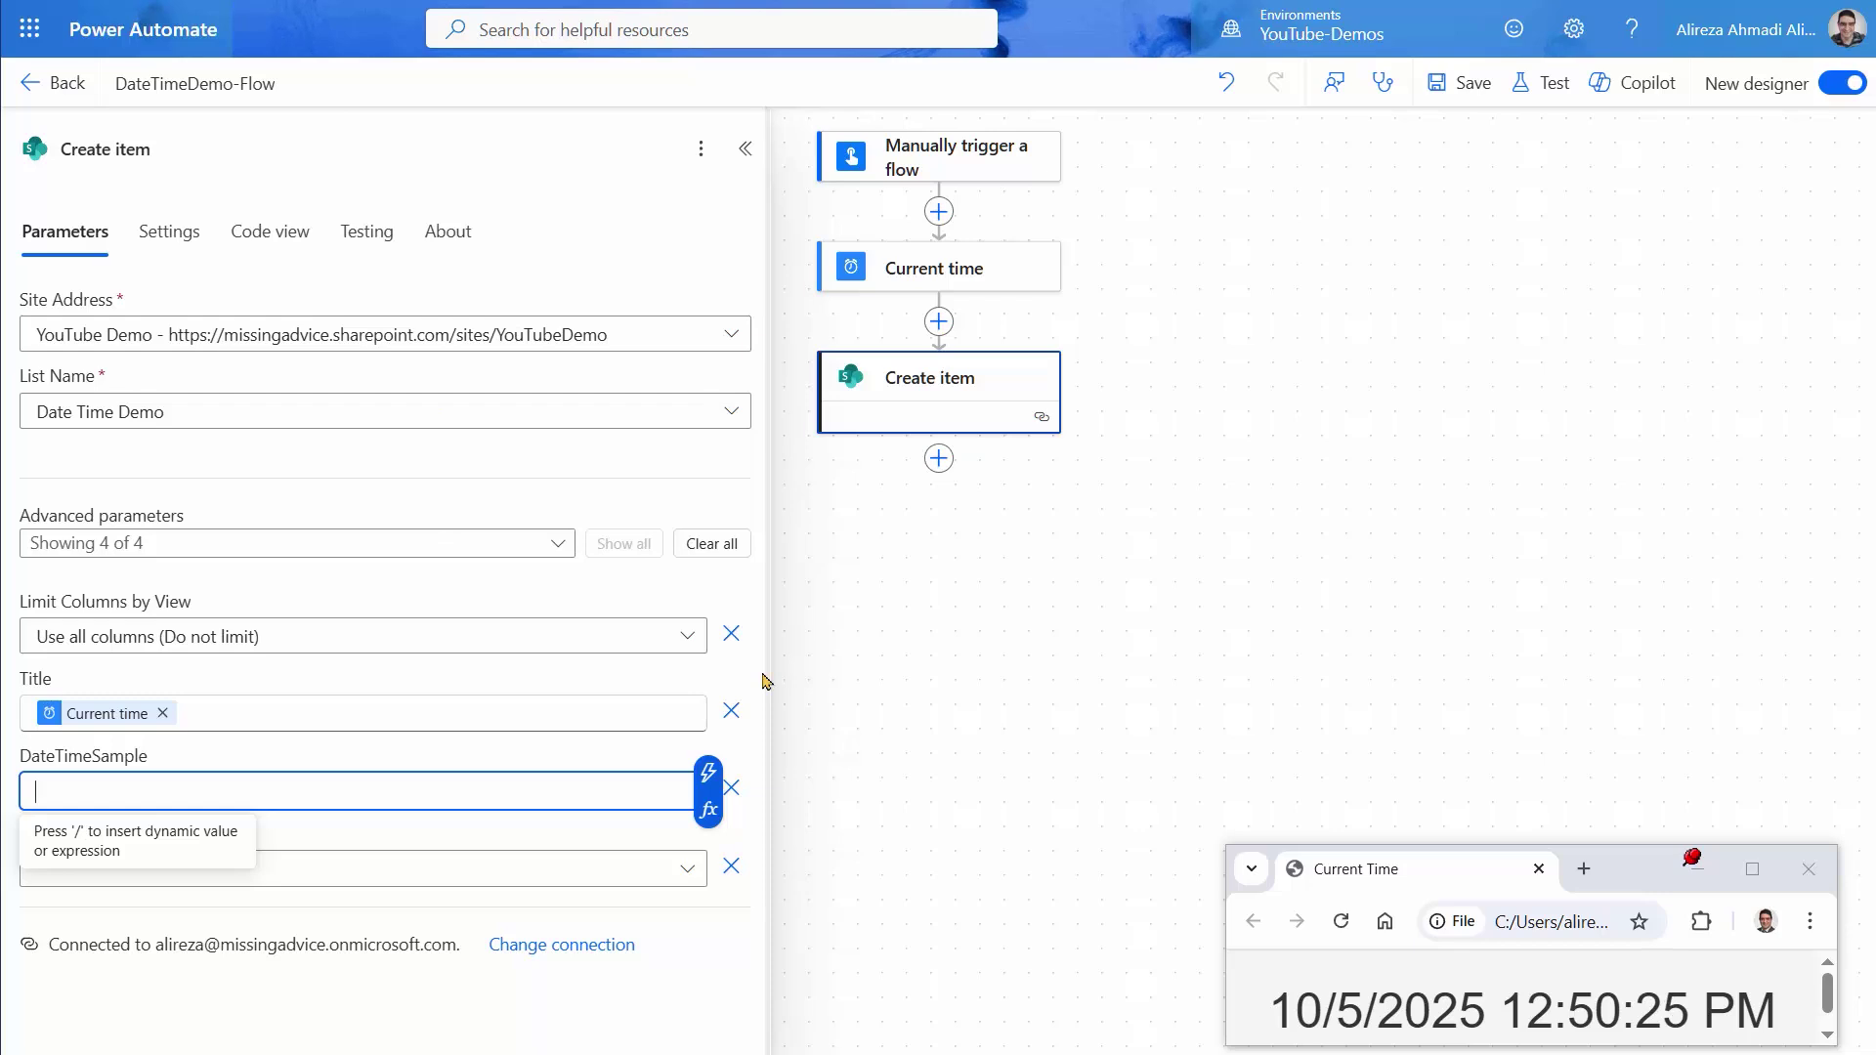
# - Insert the Current time output into the DateTimeSample field as well and save the flow
pyautogui.click(111, 791)
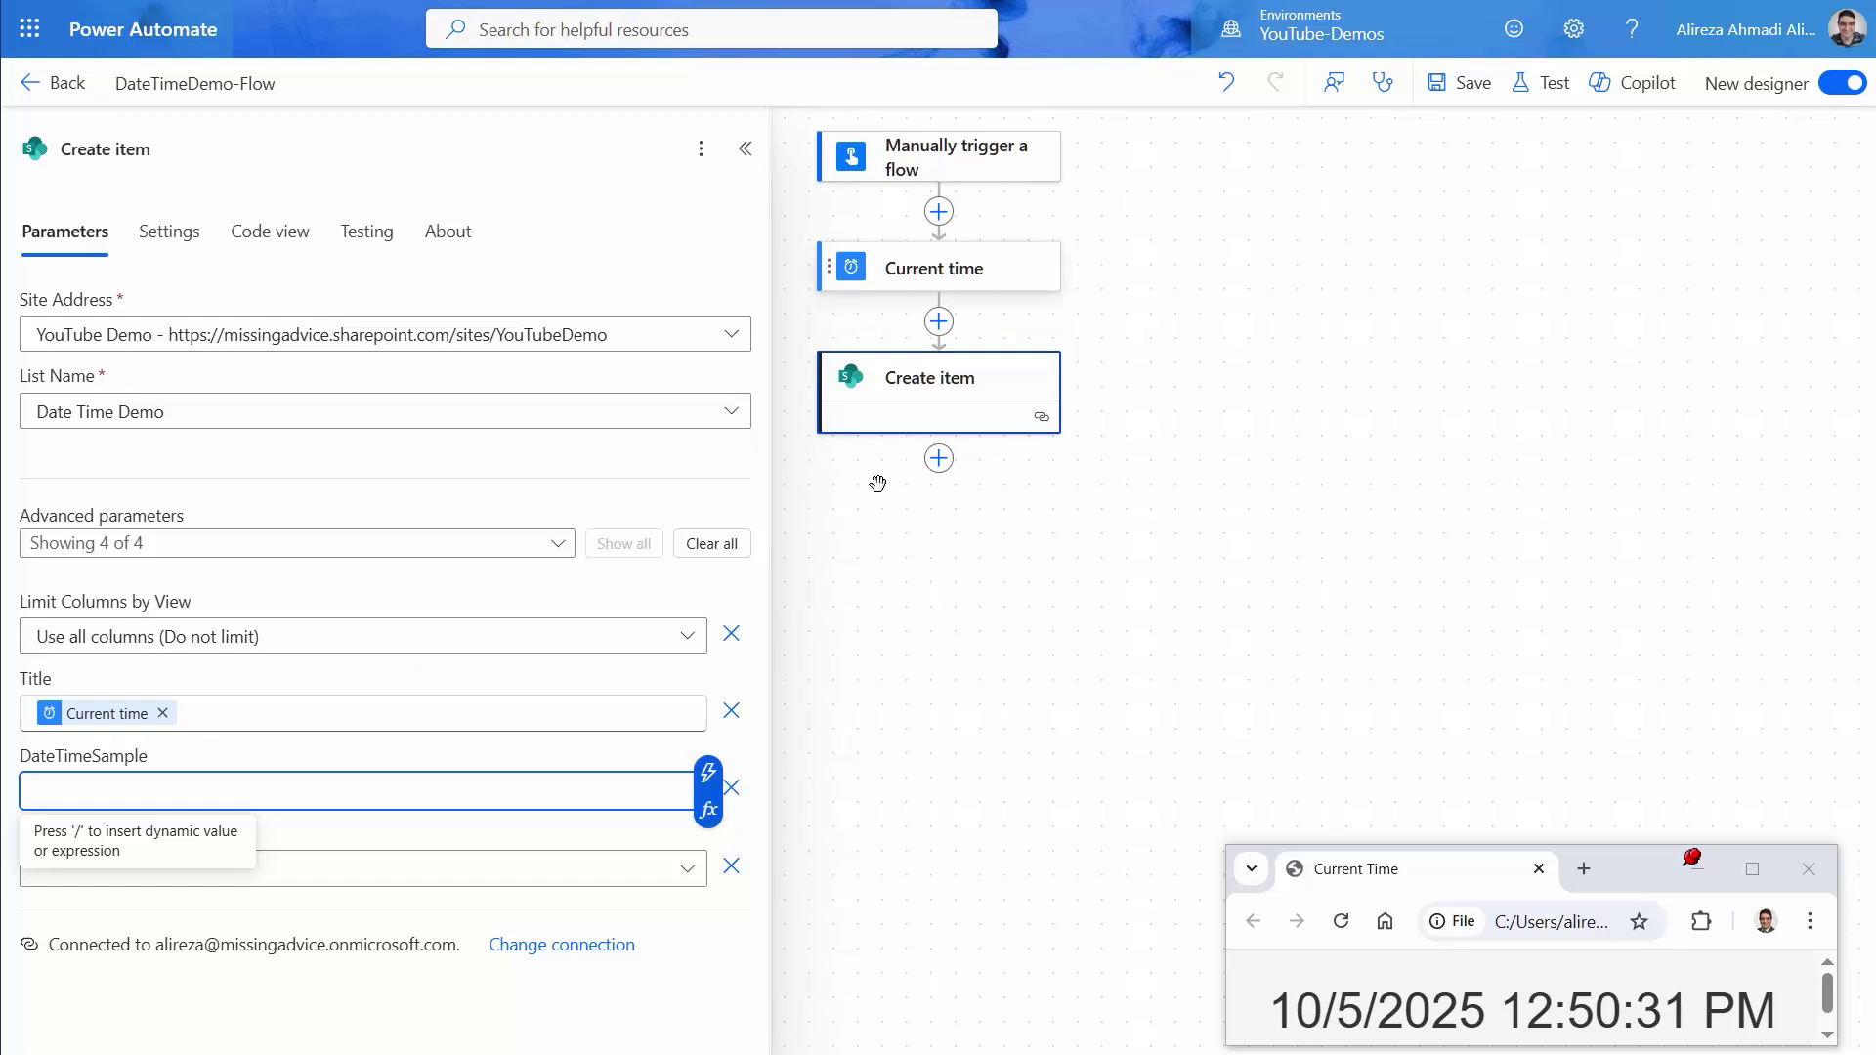
pyautogui.click(712, 773)
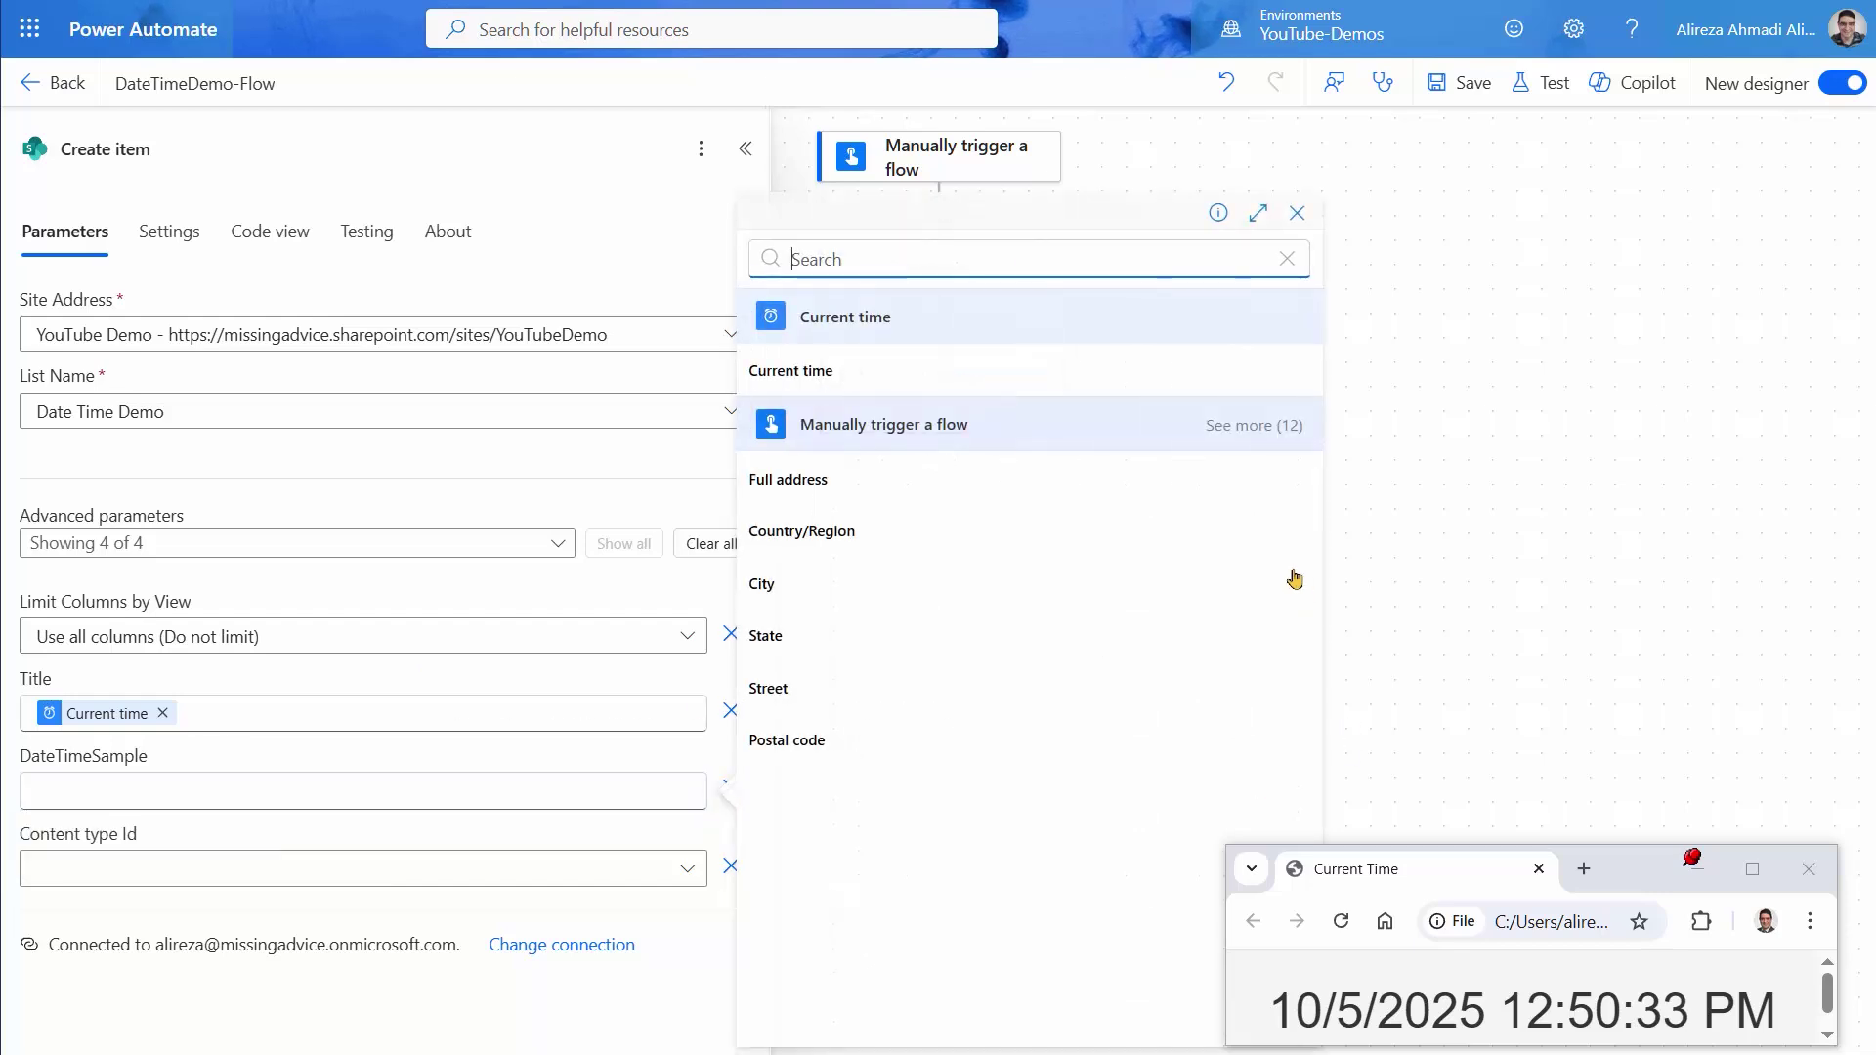
pyautogui.click(802, 378)
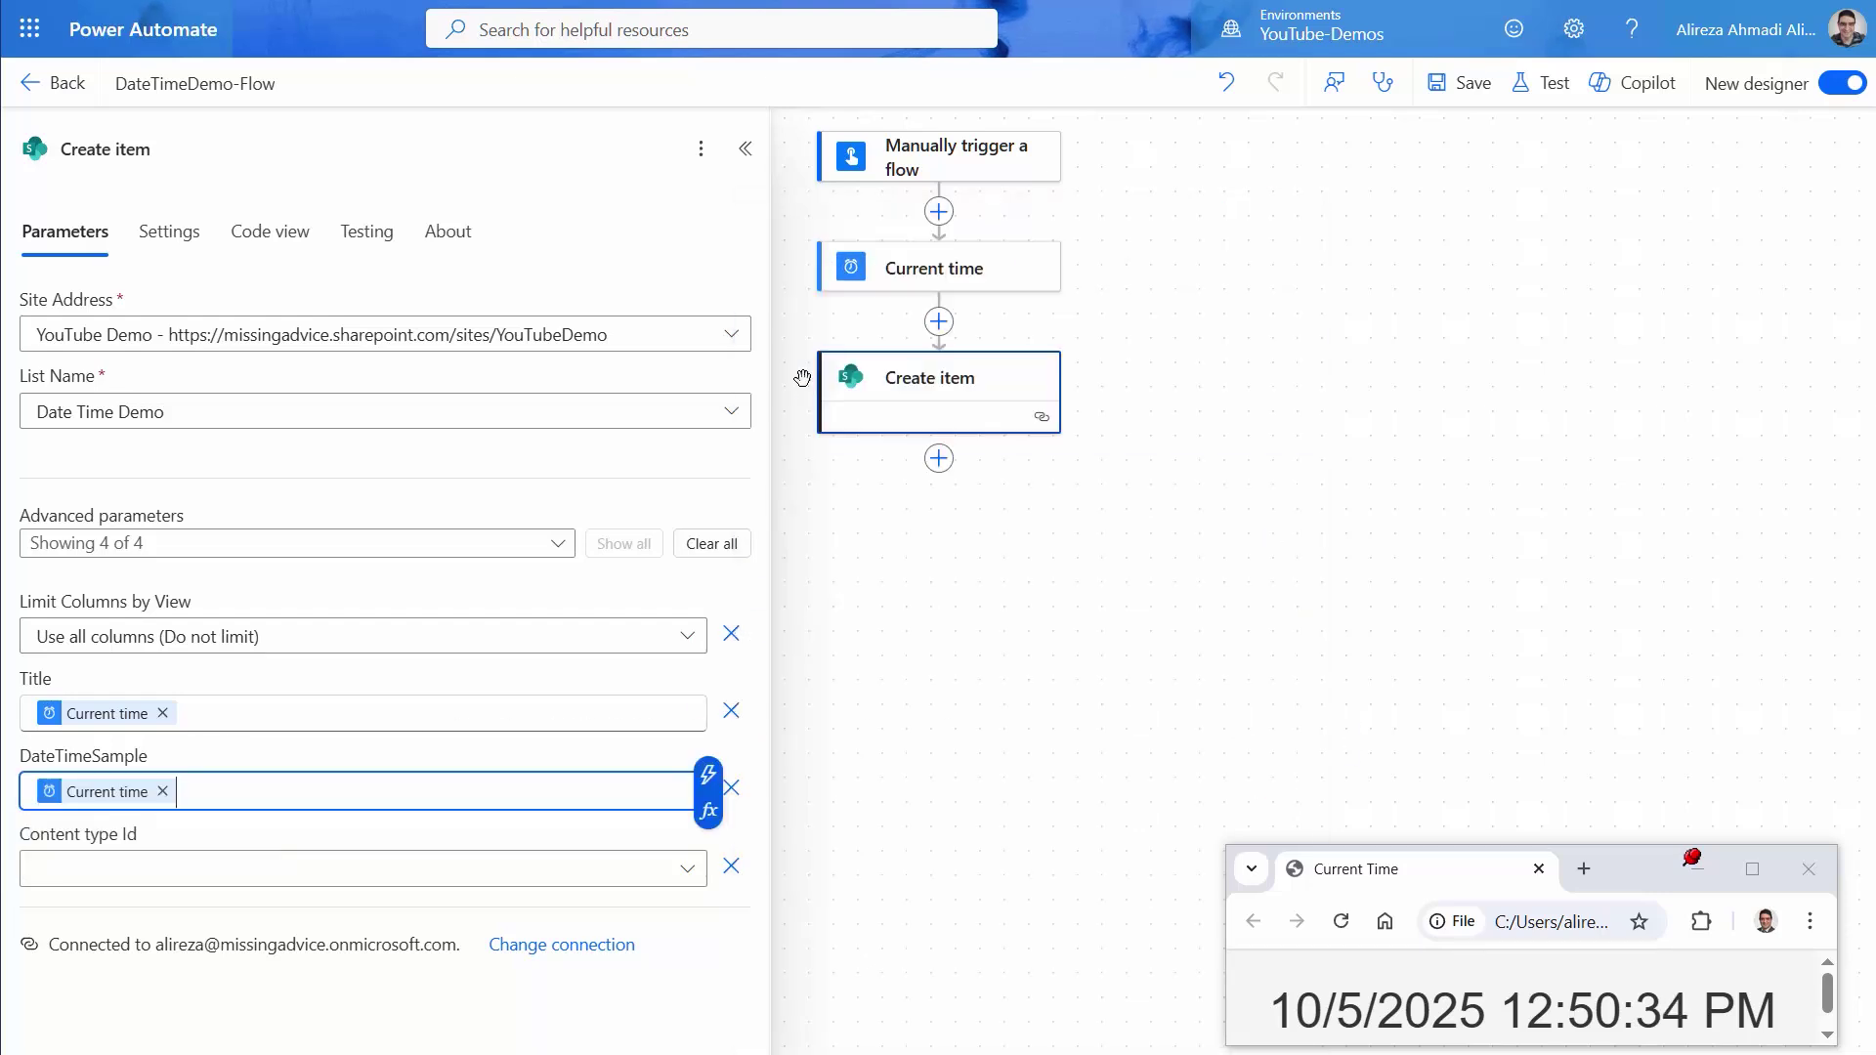
pyautogui.click(1458, 83)
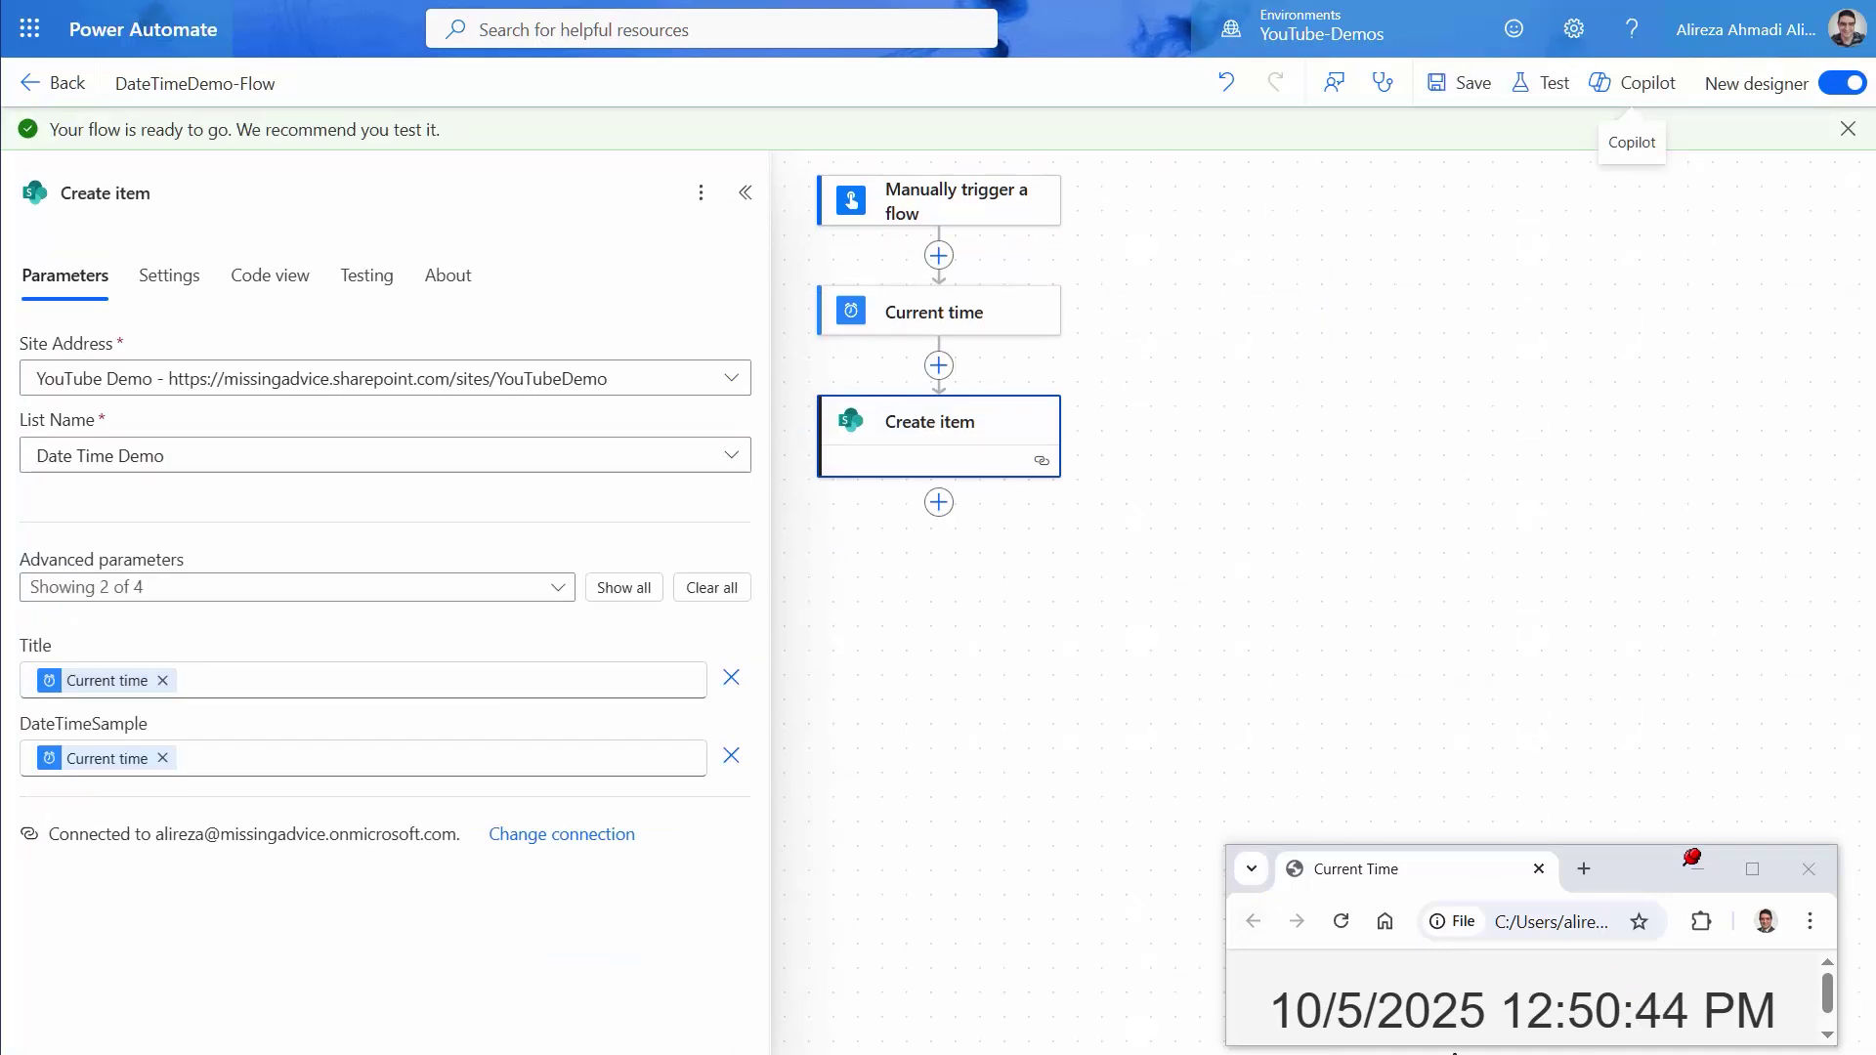
# - Run a second manual test; Create item sends Title 2025-10-05T16:50:53.8235299Z to SharePoint
pyautogui.click(1541, 83)
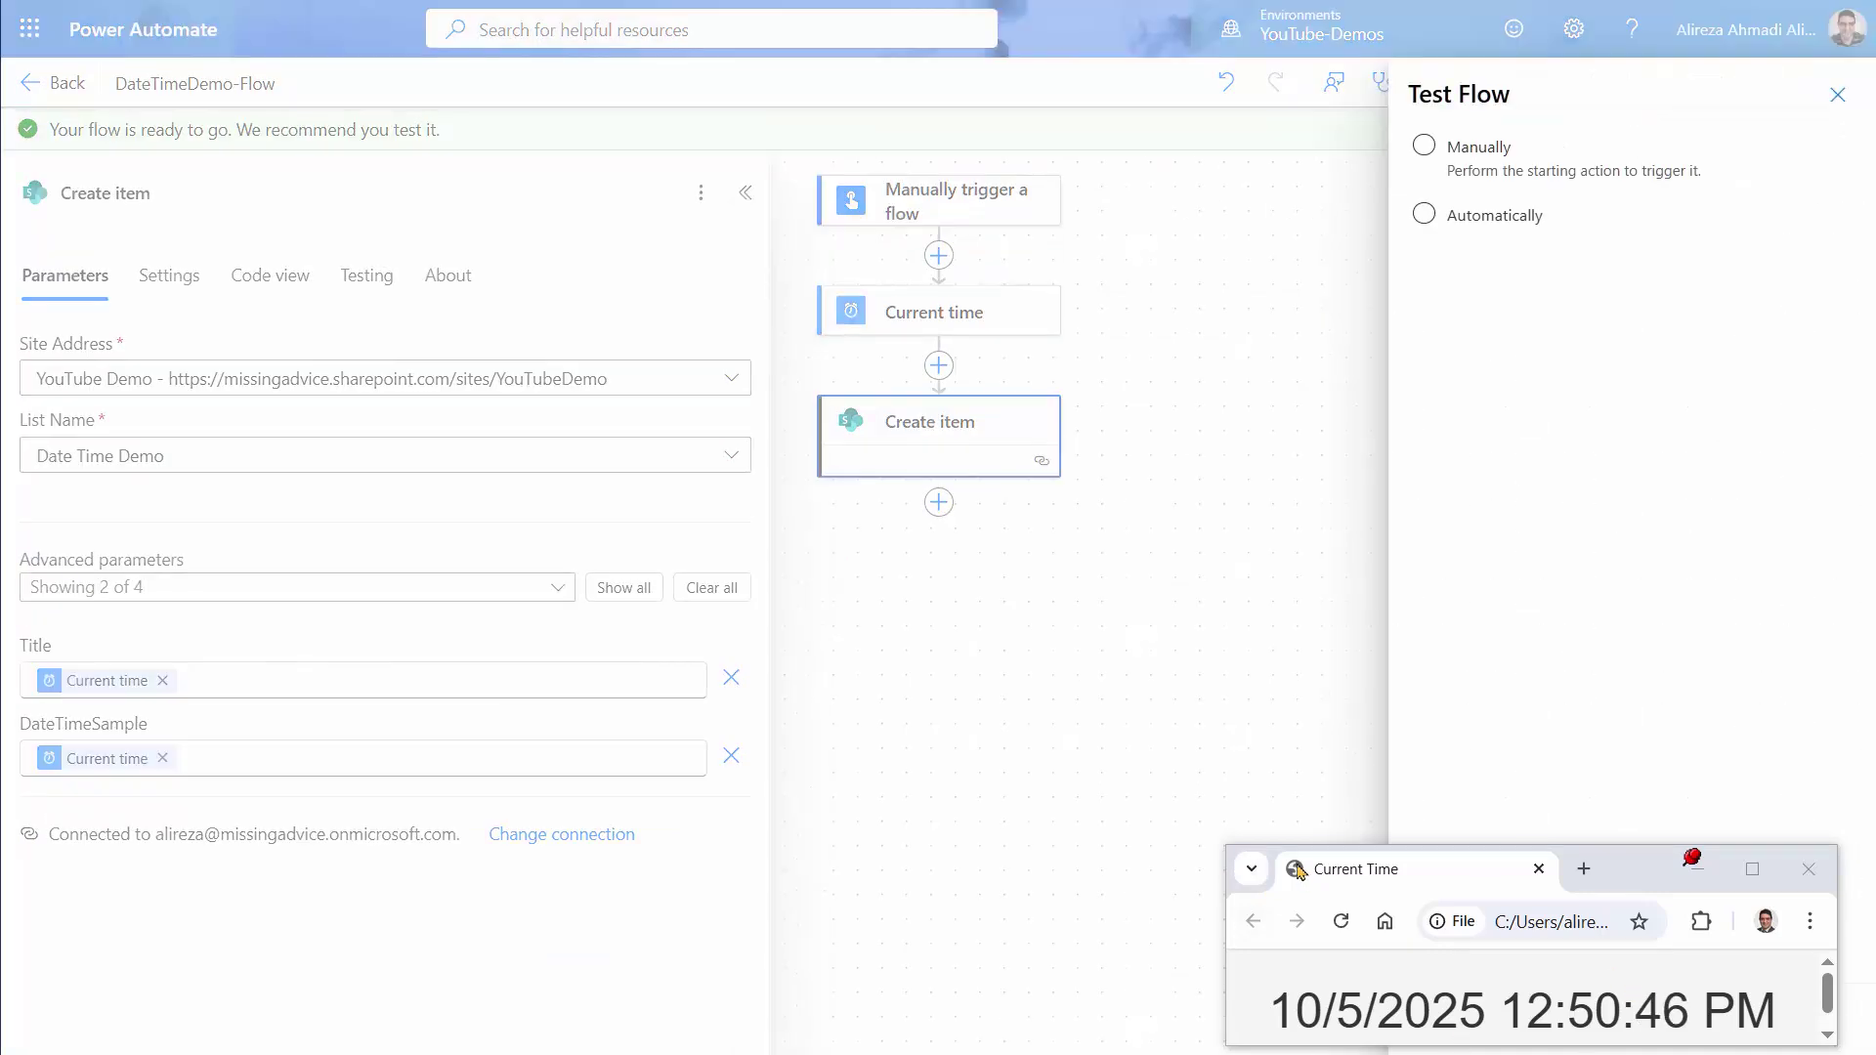
pyautogui.click(1471, 151)
pyautogui.moveTo(1626, 883); pyautogui.dragTo(1134, 858)
pyautogui.click(1456, 1019)
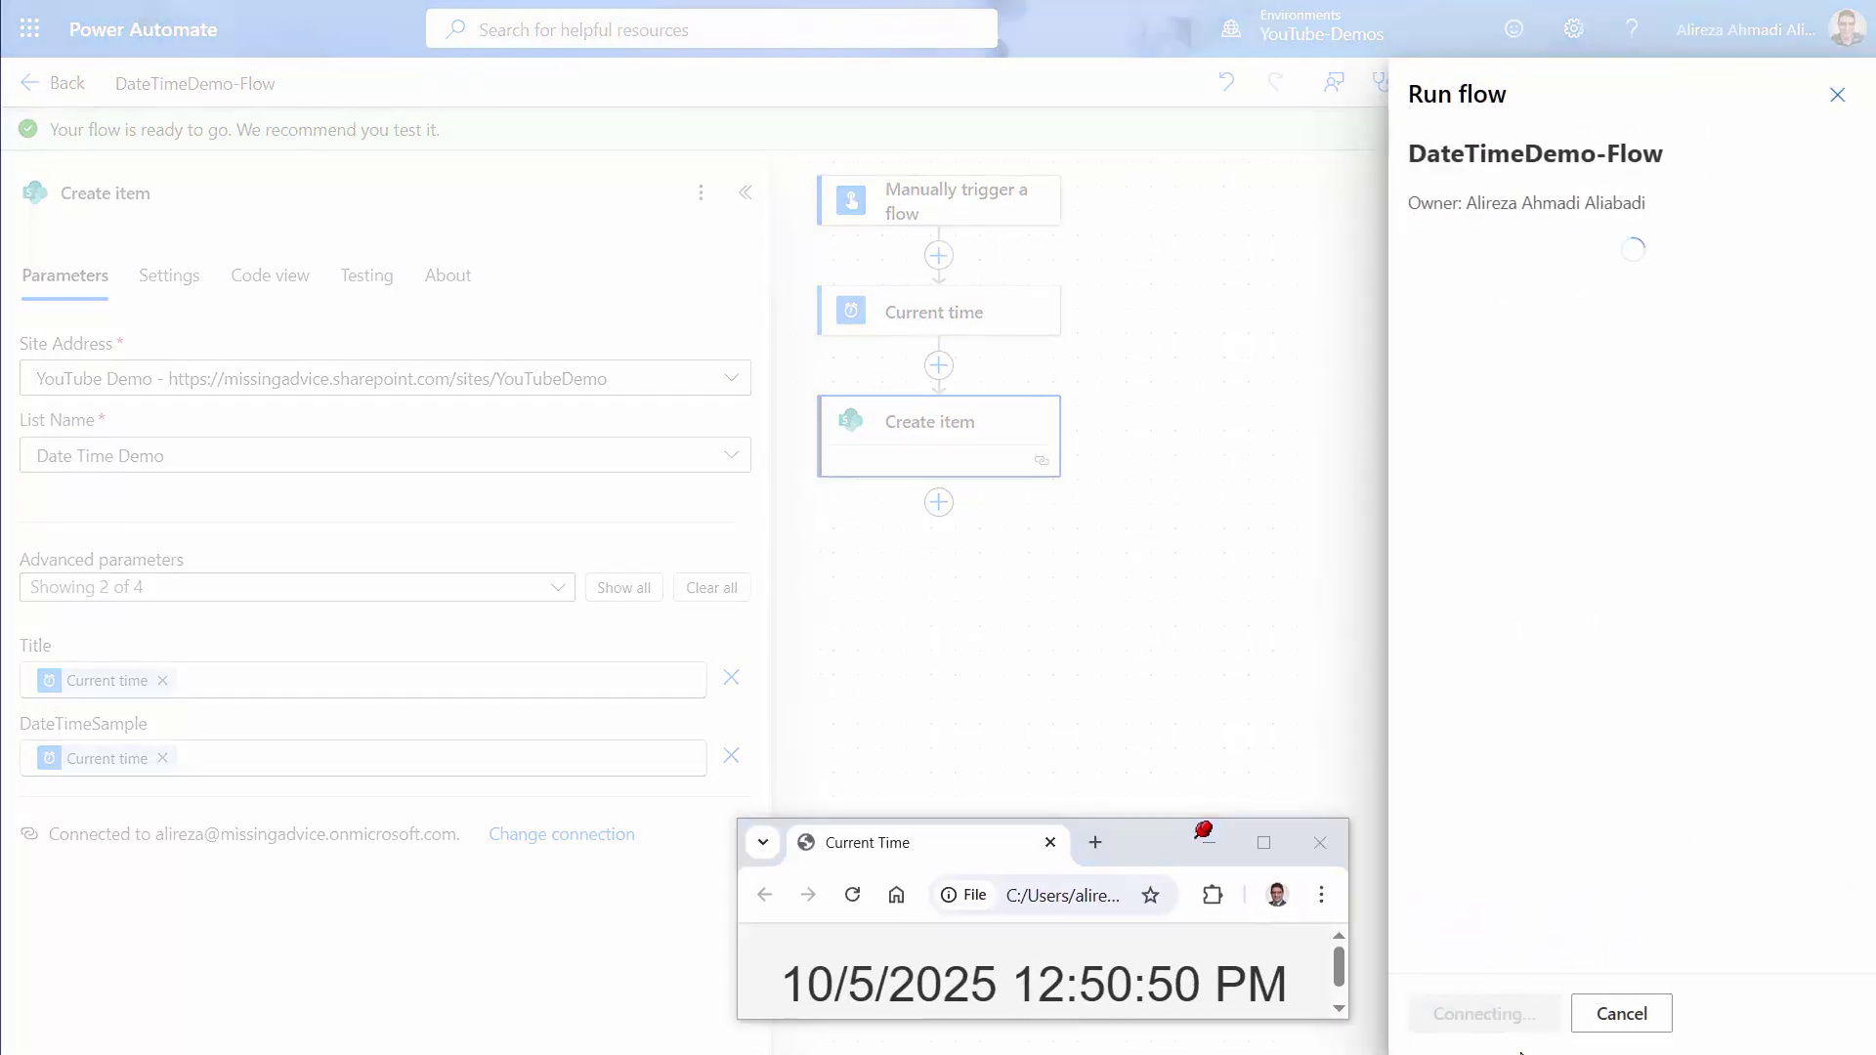
pyautogui.click(1476, 1026)
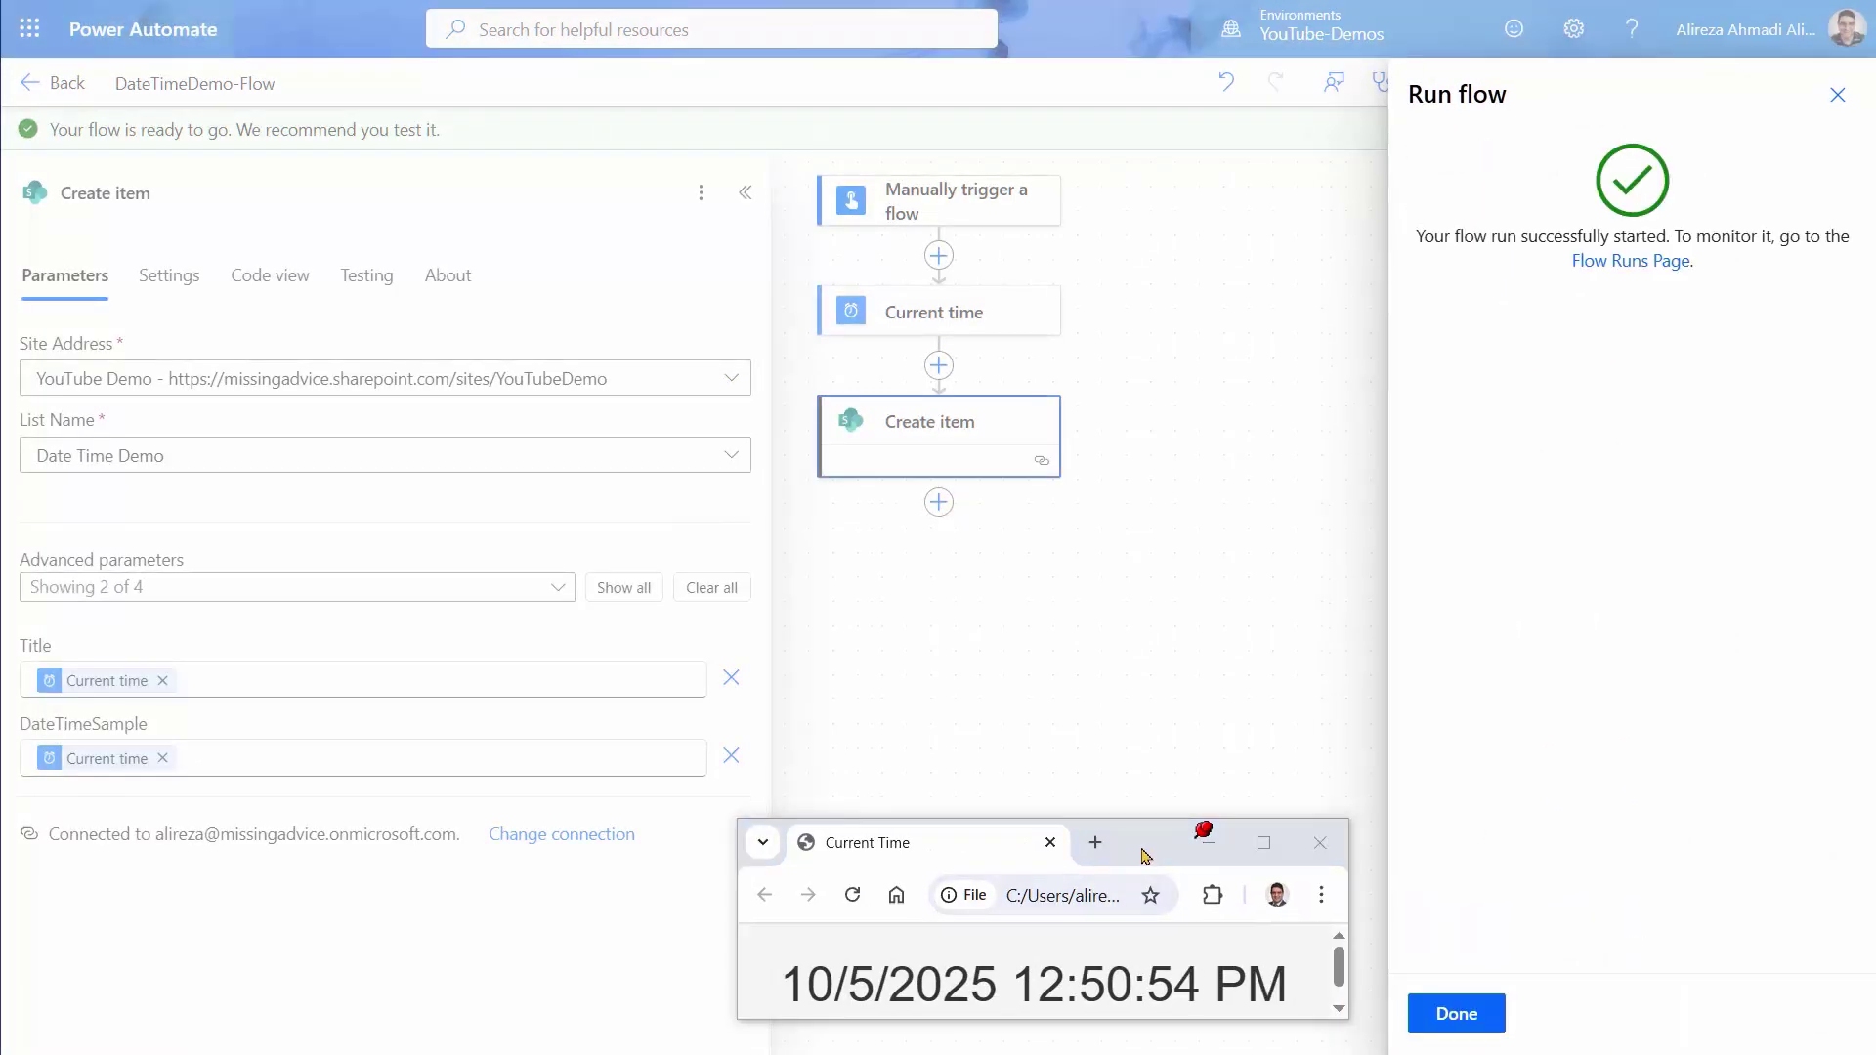
pyautogui.click(1451, 1026)
pyautogui.moveTo(1160, 854); pyautogui.dragTo(1685, 875)
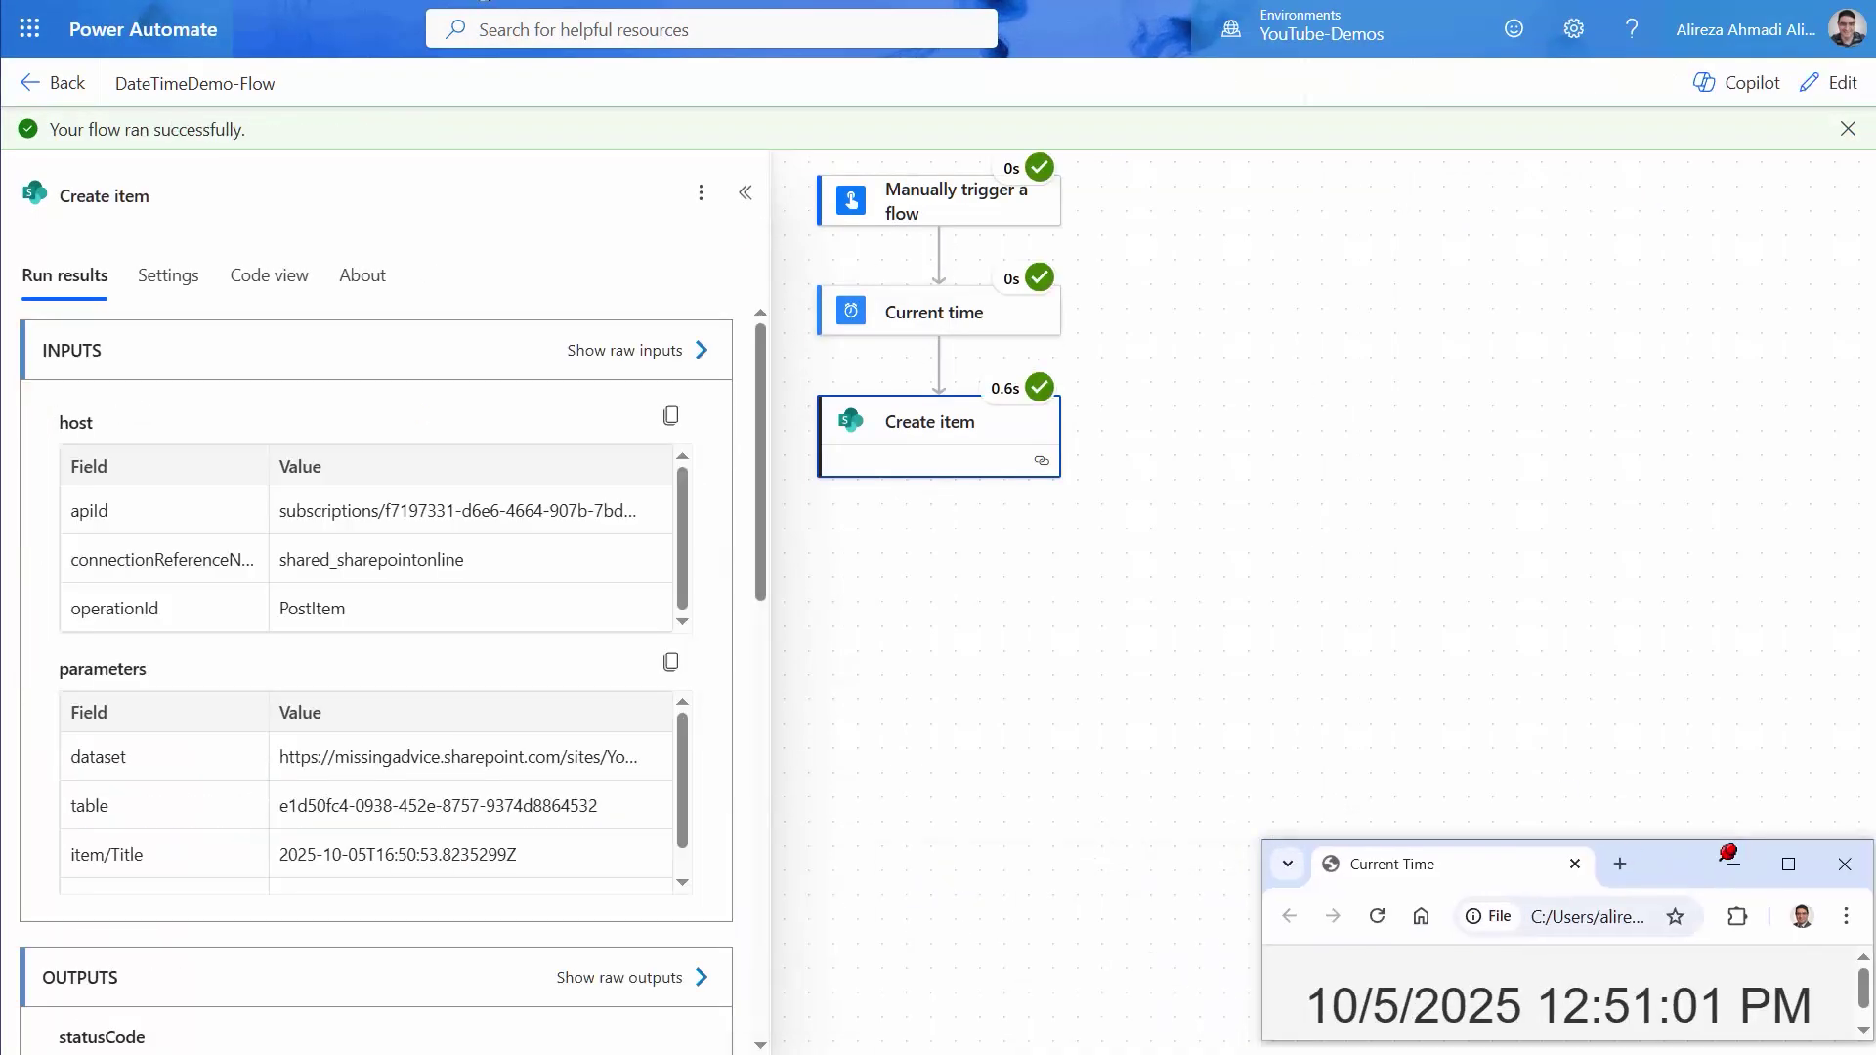
pyautogui.hotkey('ctrl', 'Tab')
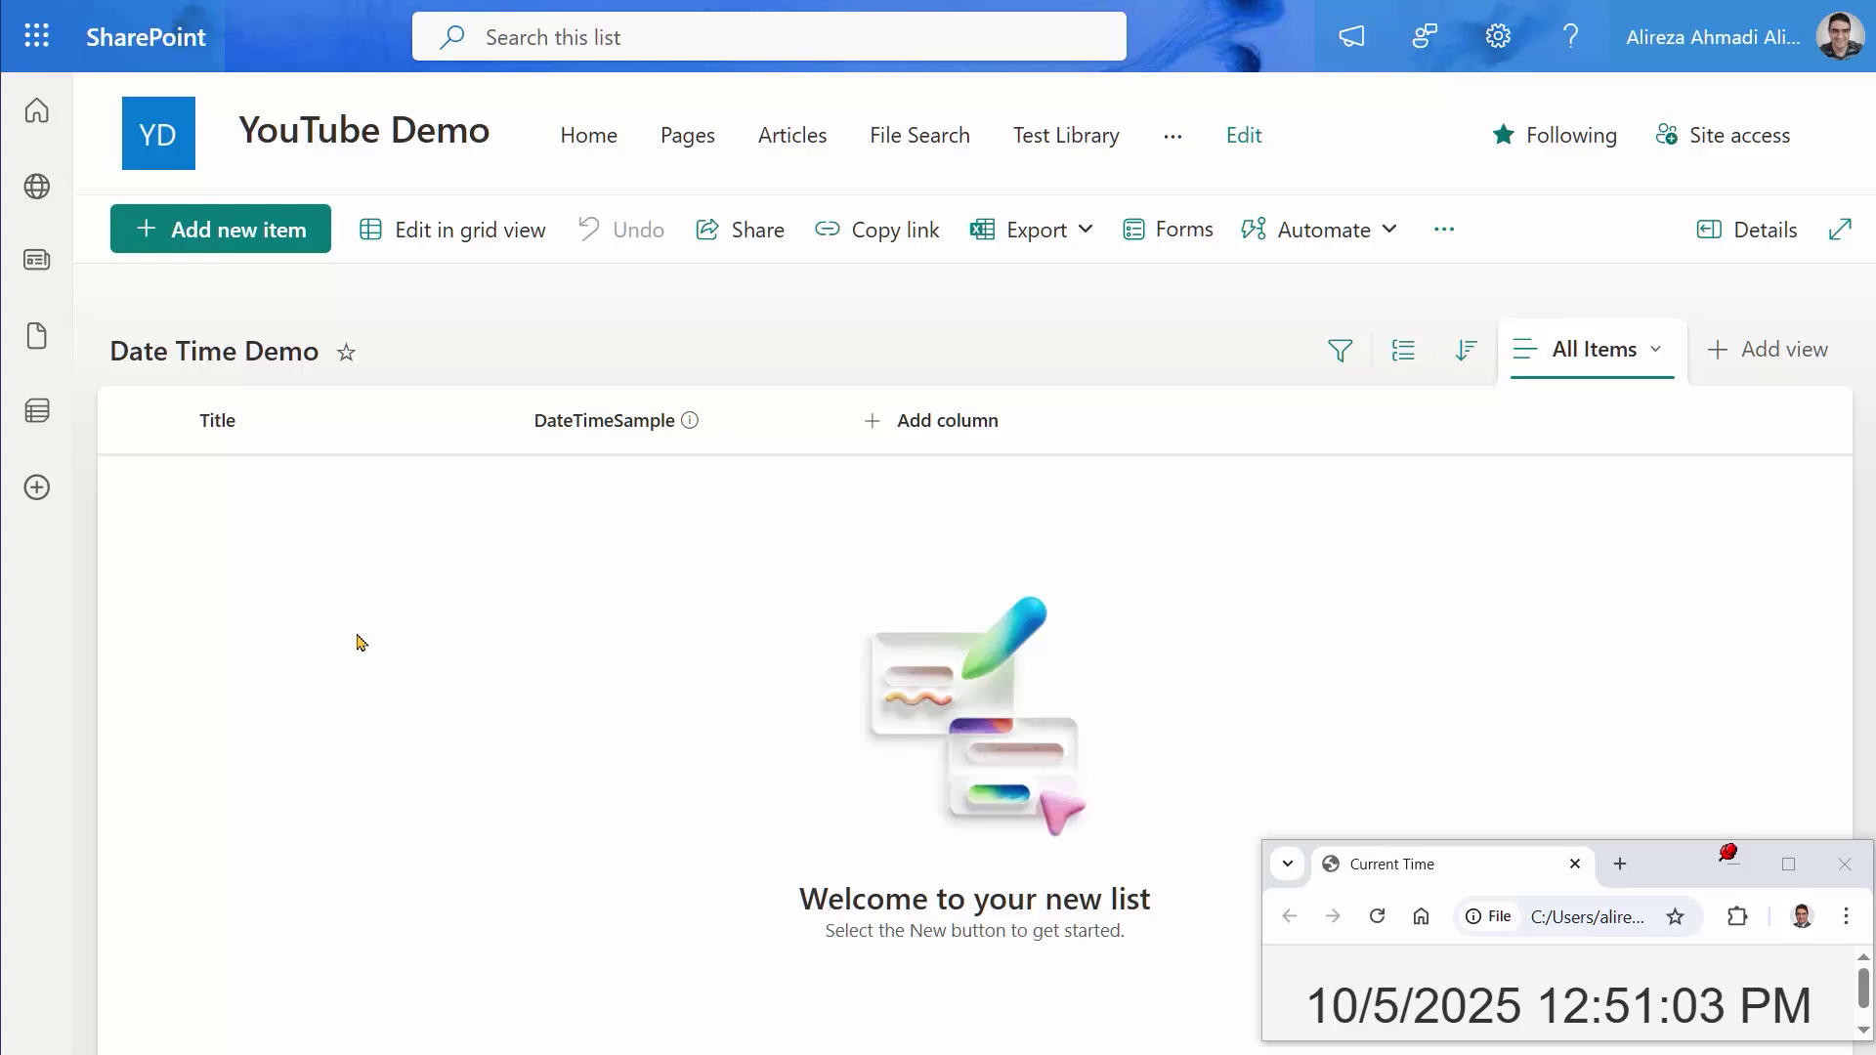
# - Refresh the list to see the new item showing DateTimeSample 10/5/2025 10:50 AM, compared against the run
pyautogui.press('F5')
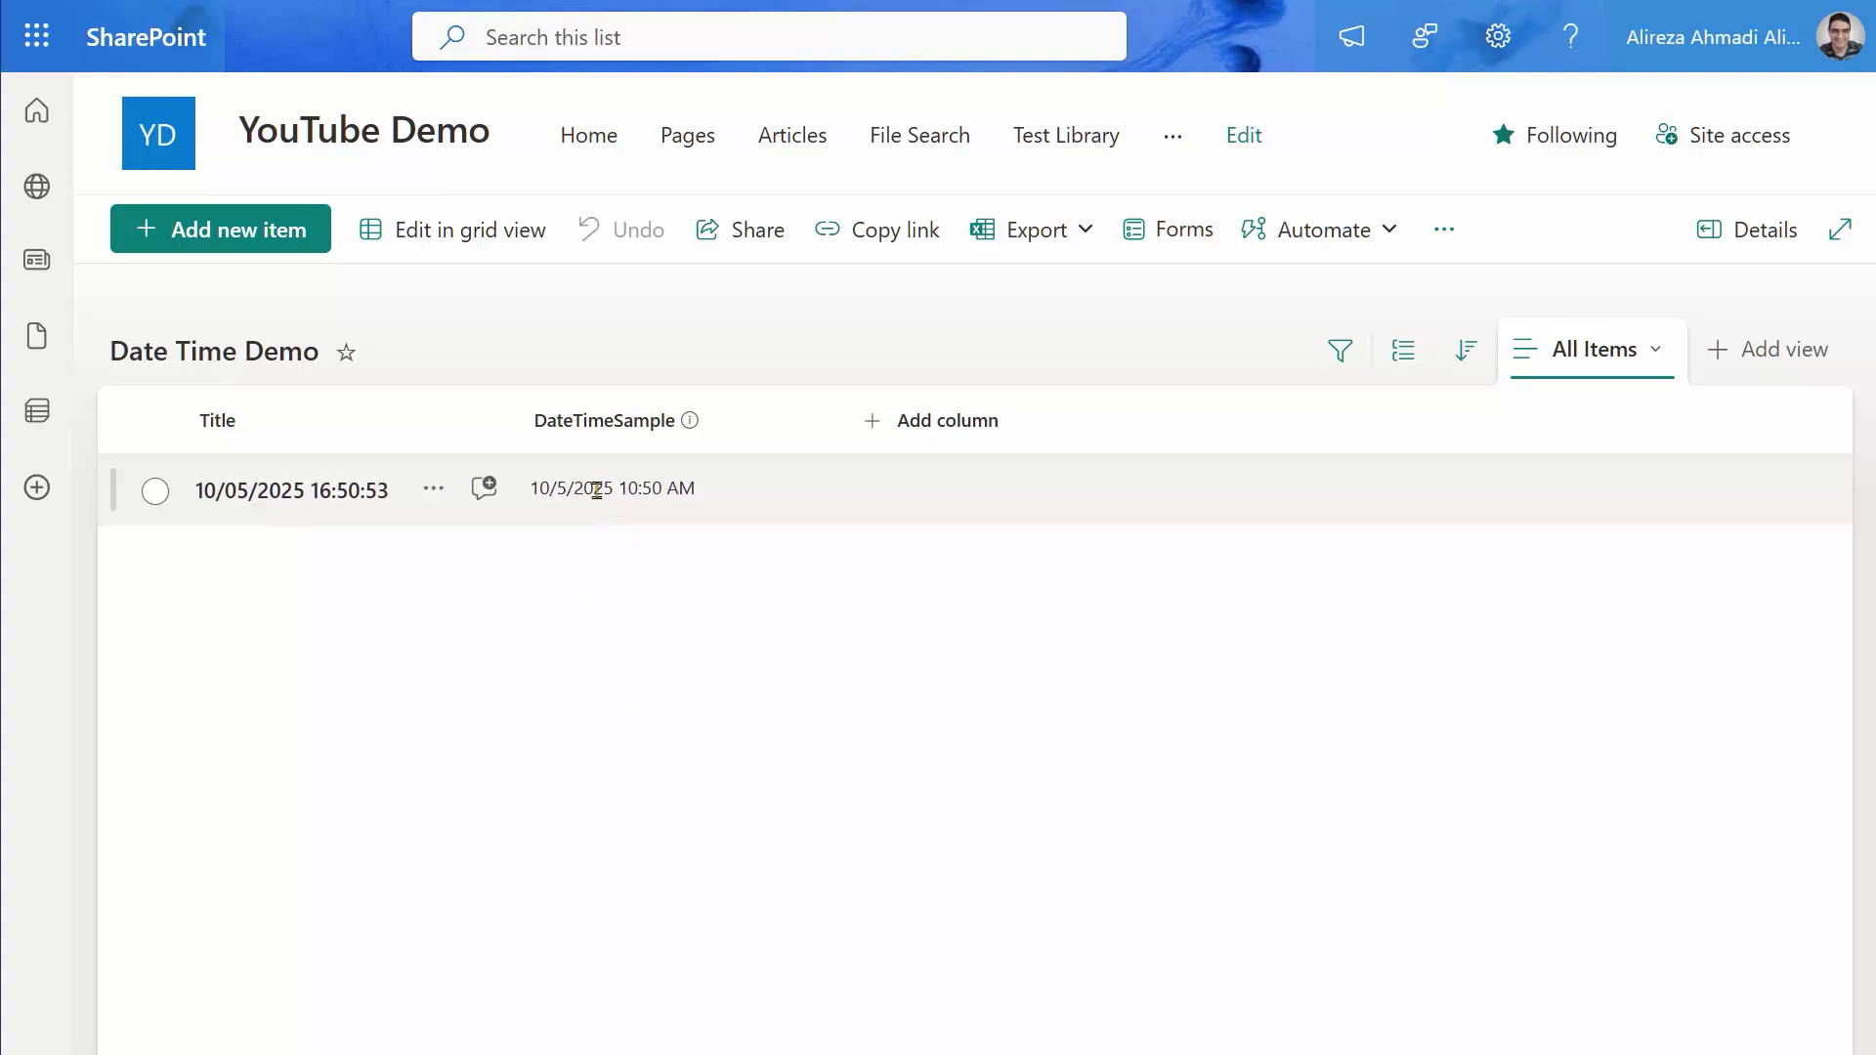
pyautogui.moveTo(607, 1050); pyautogui.dragTo(532, 720)
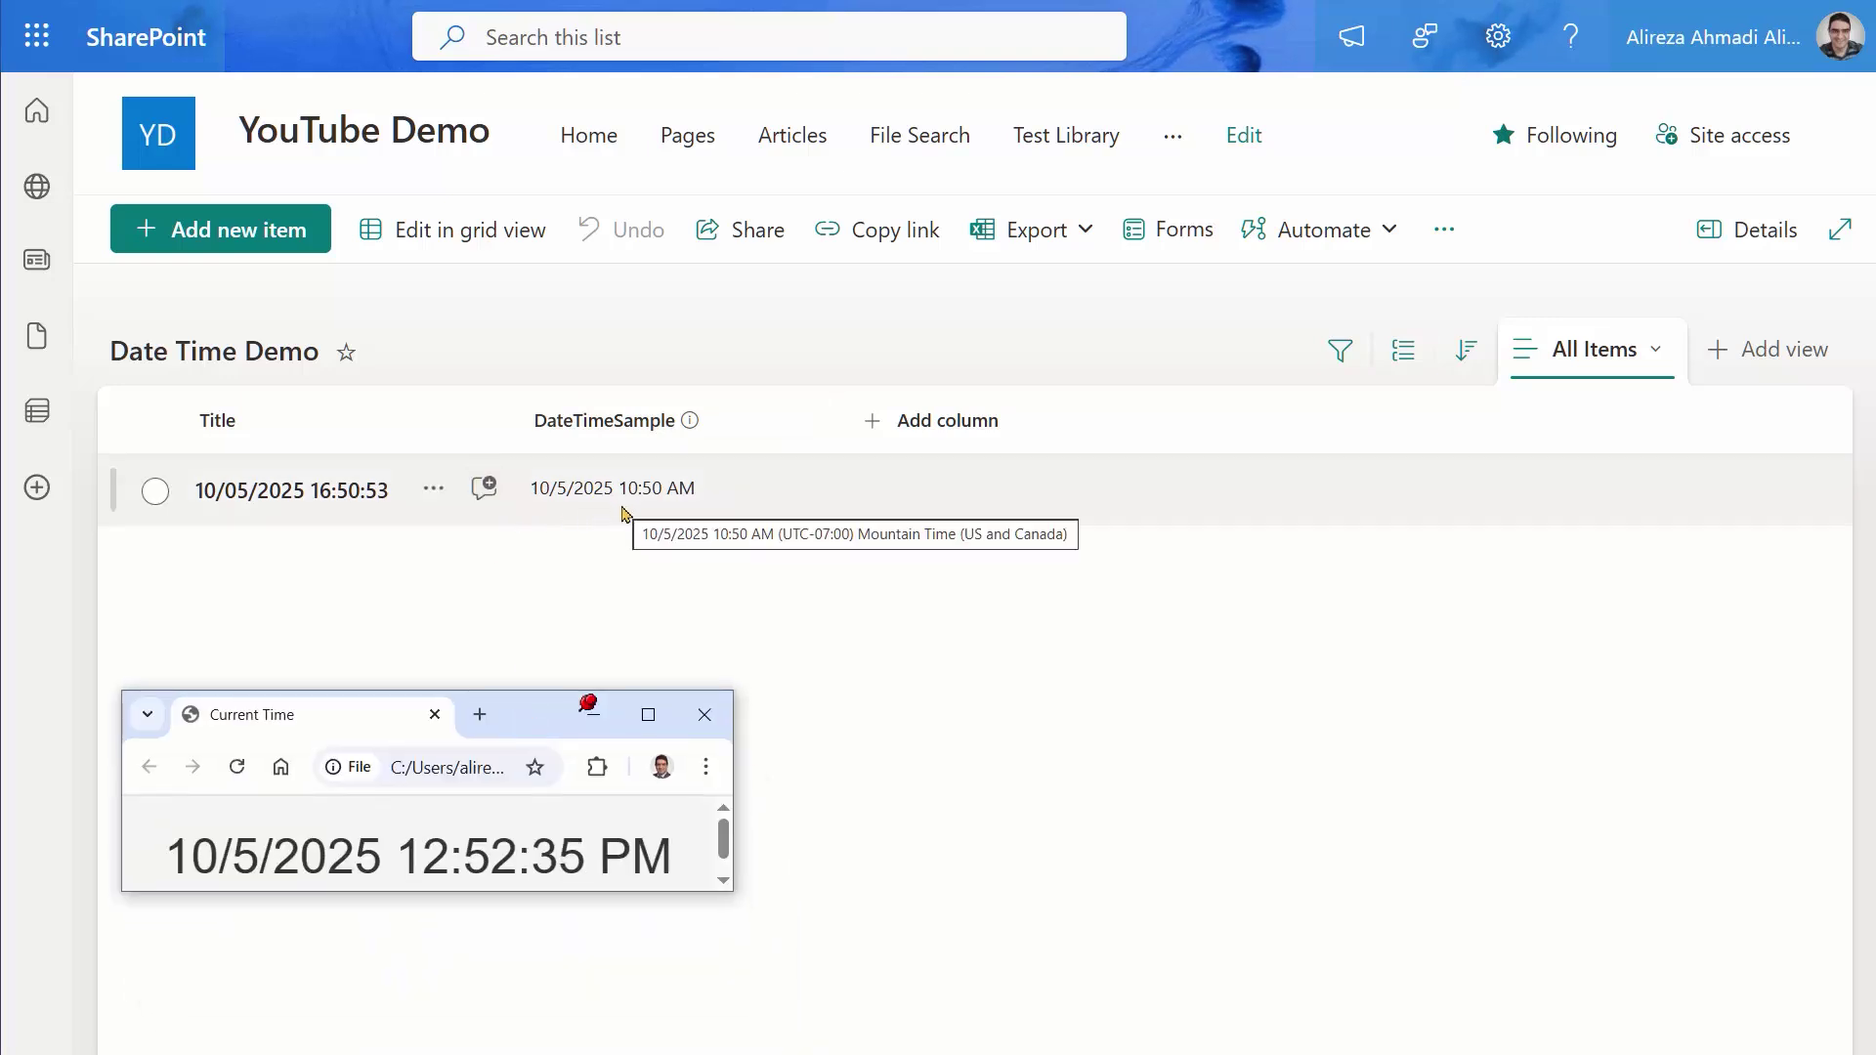
pyautogui.moveTo(654, 498)
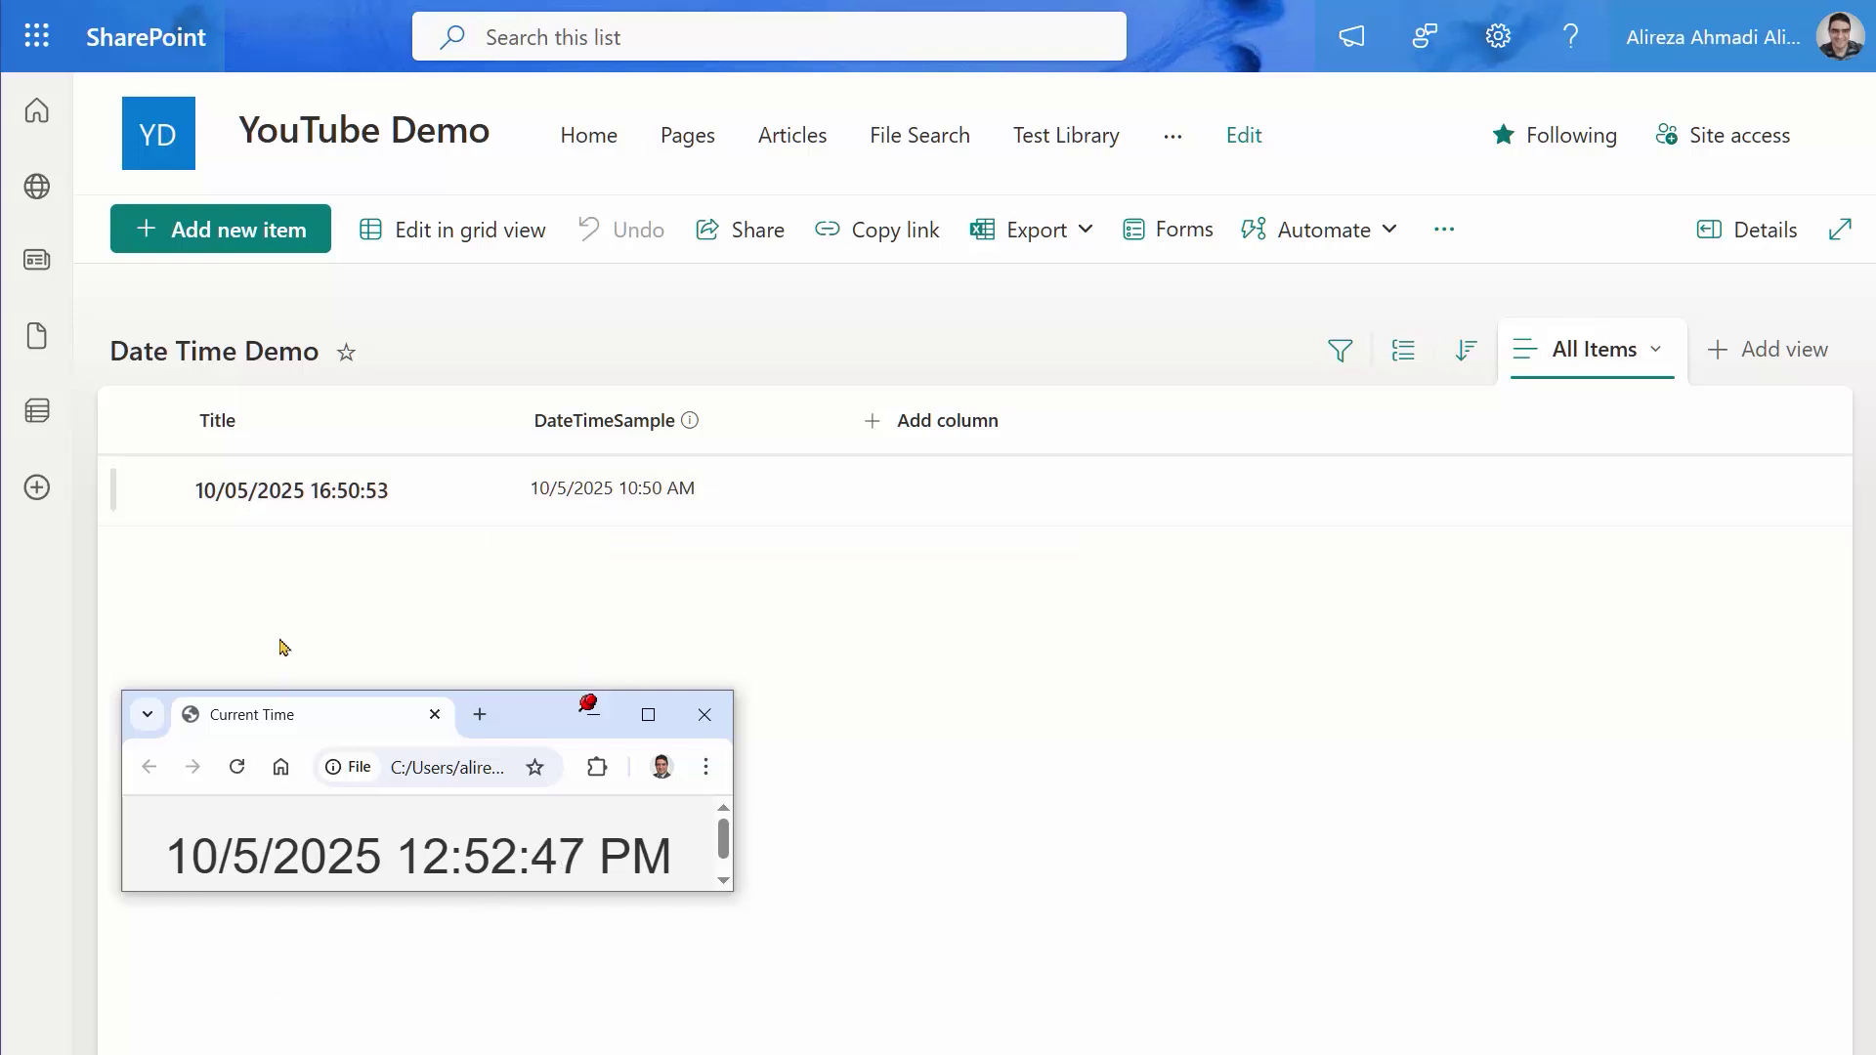
pyautogui.hotkey('alt', 'Tab')
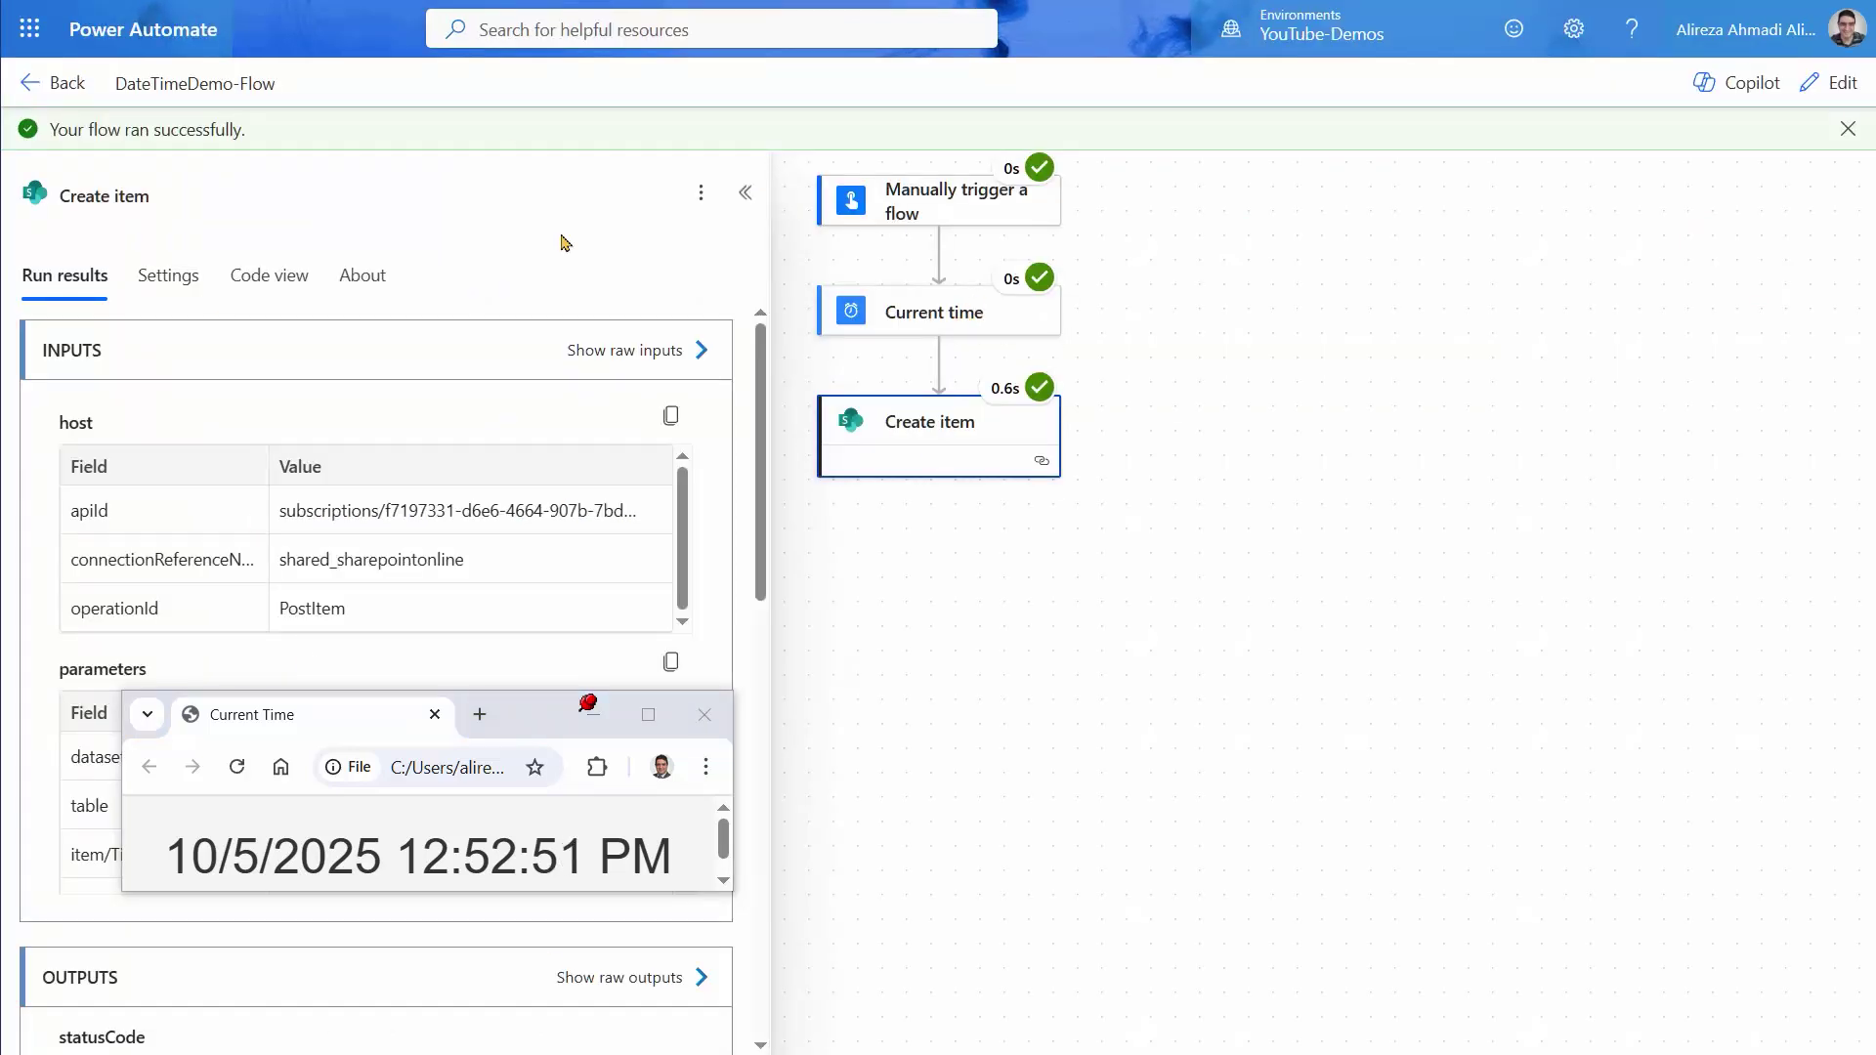
pyautogui.hotkey('alt', 'Tab')
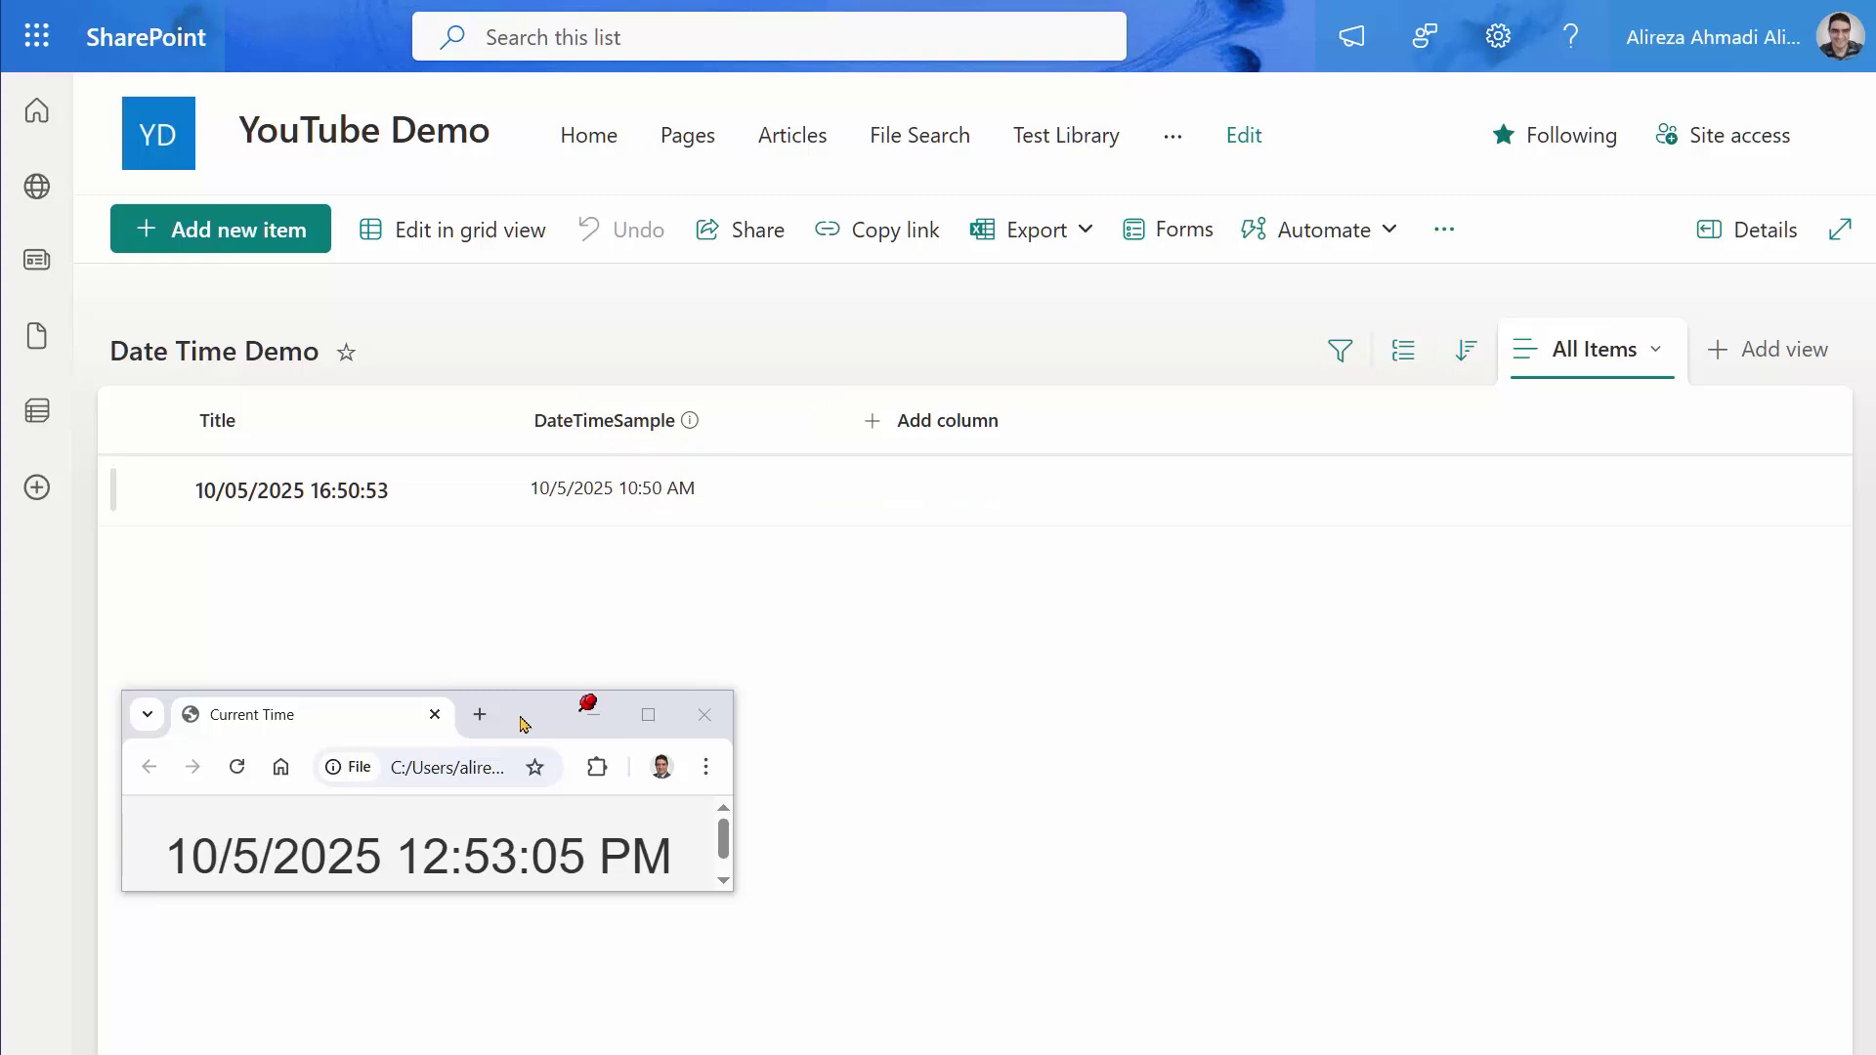
pyautogui.click(587, 715)
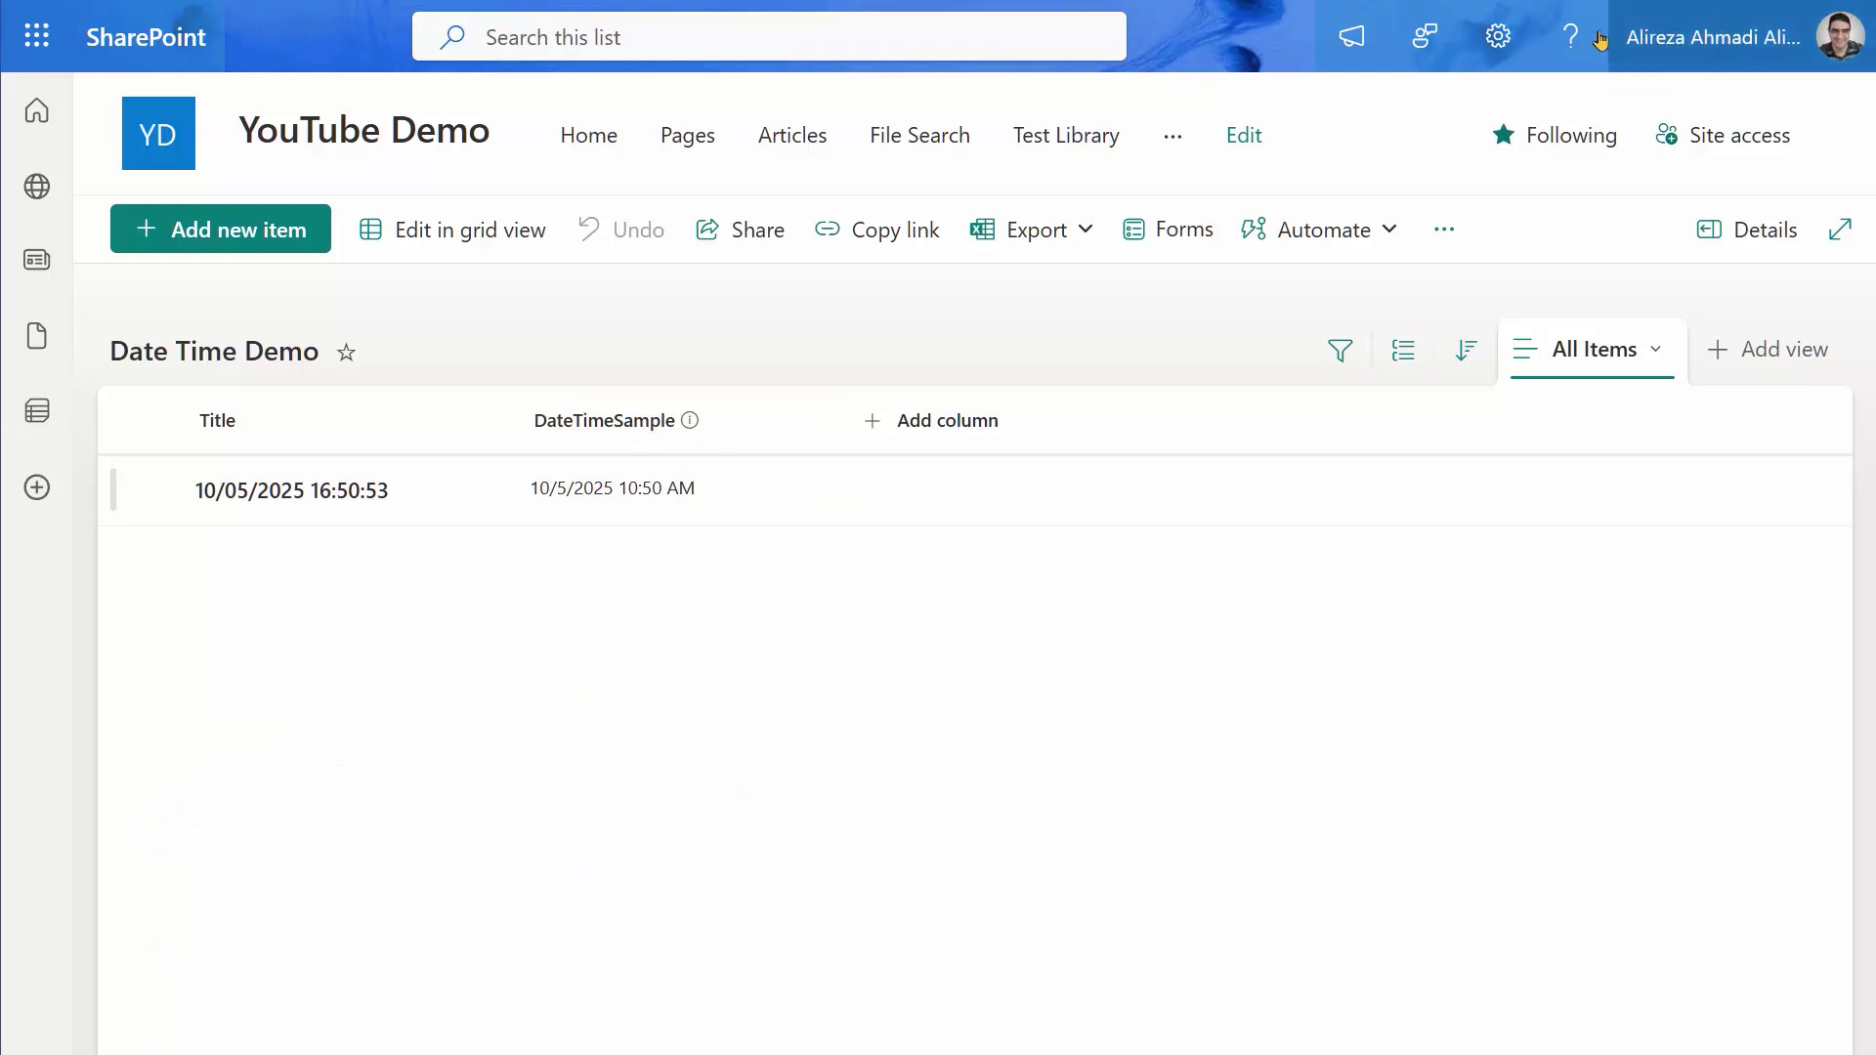
pyautogui.click(1497, 39)
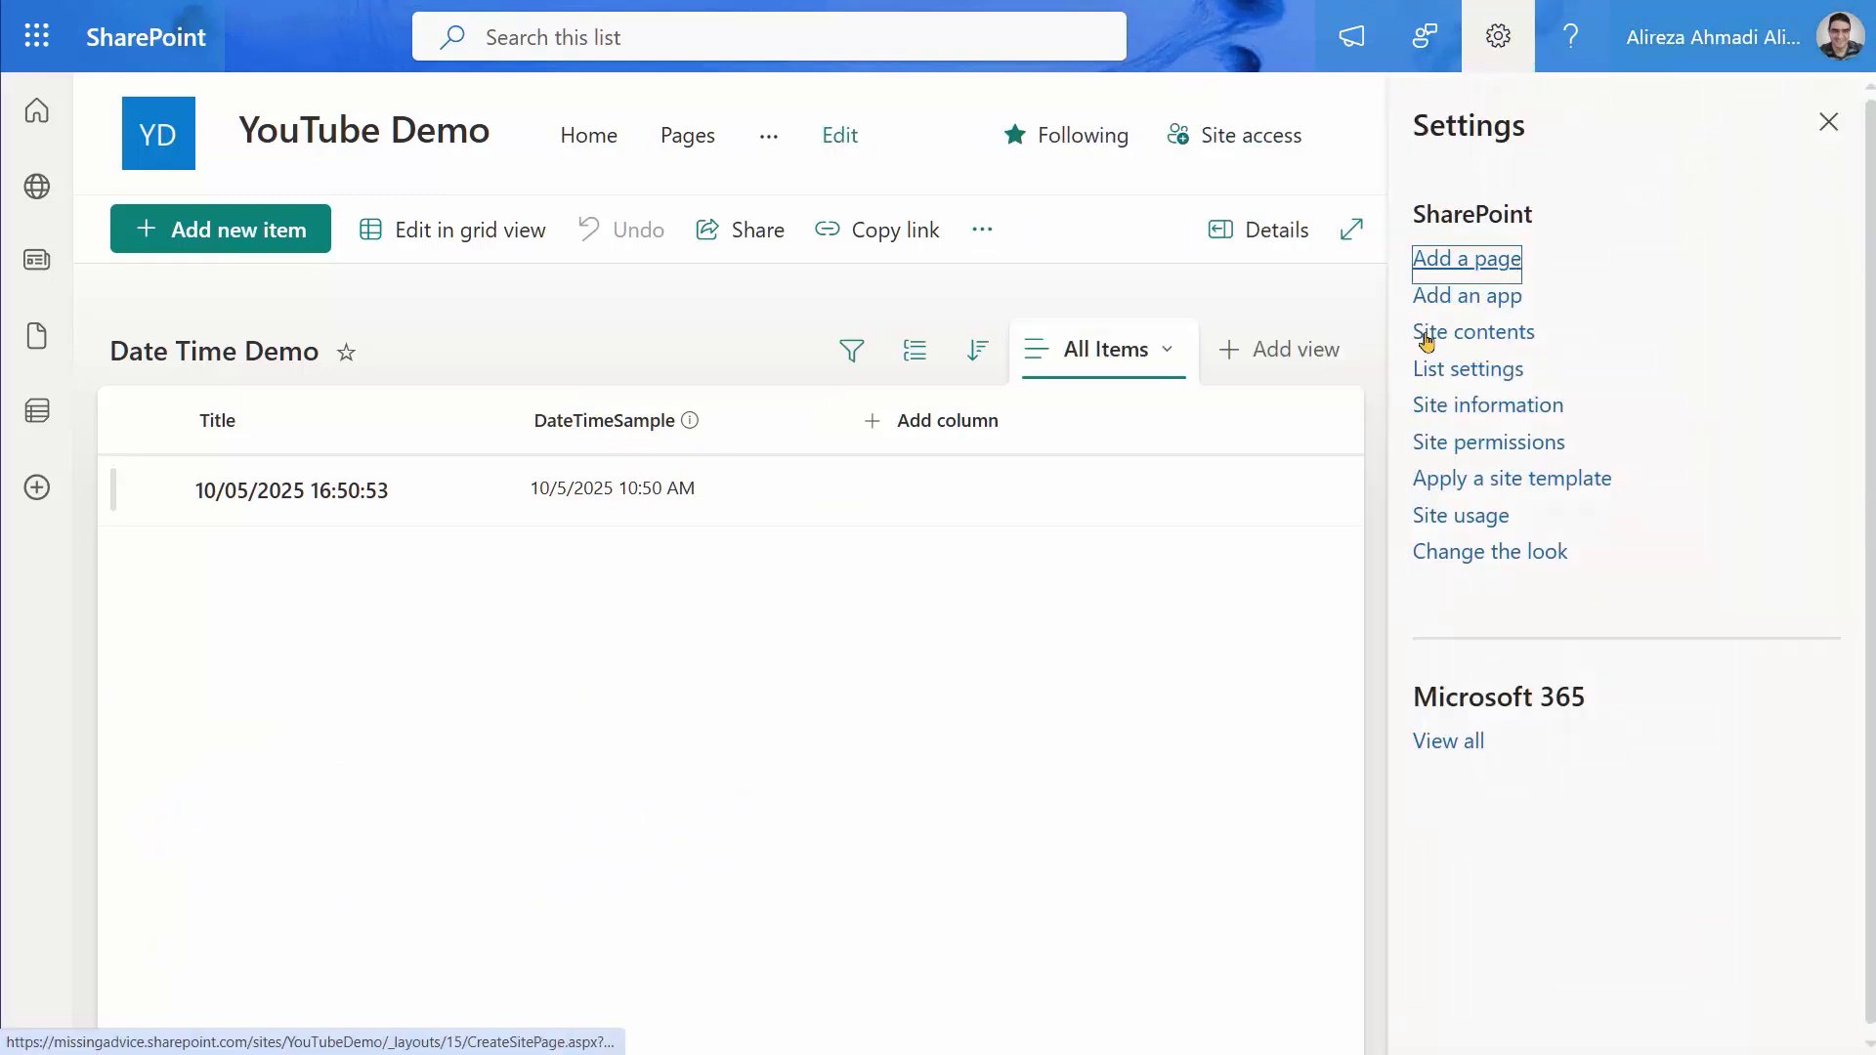
# - Set the site's regional time zone to (UTC-05:00) Eastern Time (US and Canada)
pyautogui.click(1481, 418)
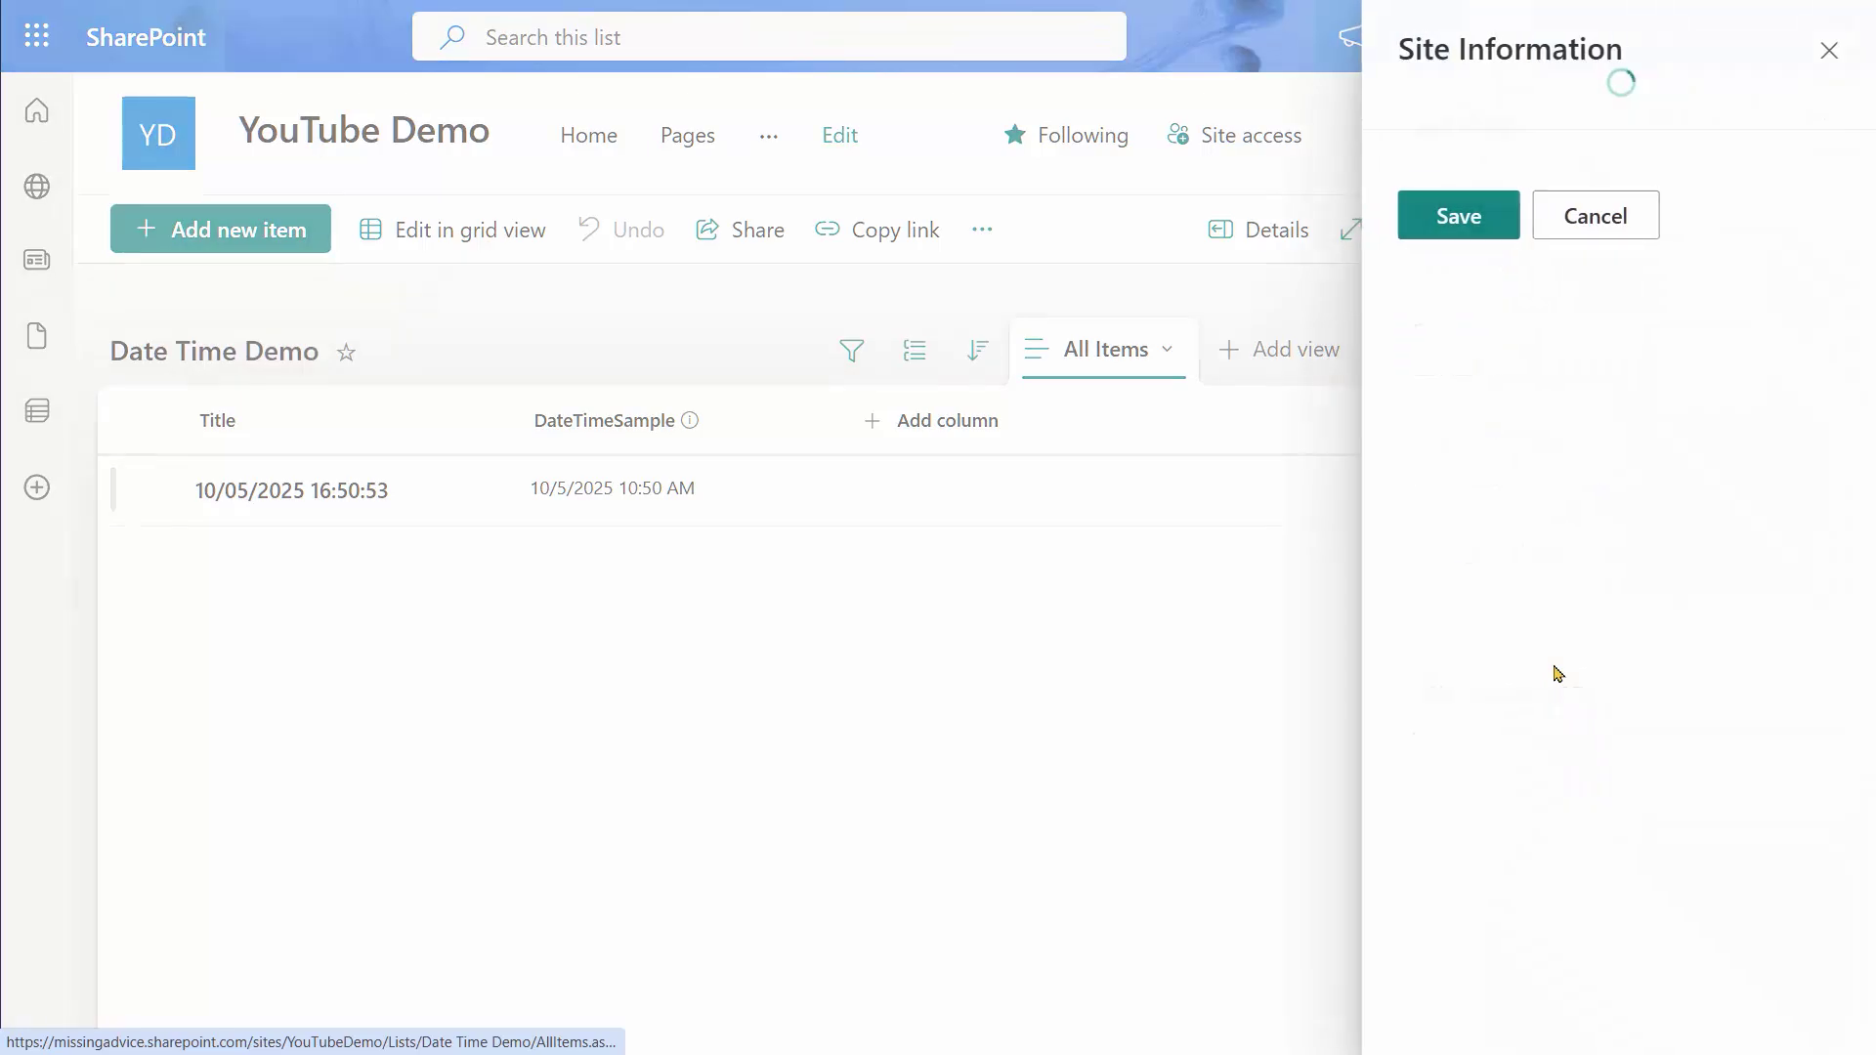
pyautogui.click(1481, 618)
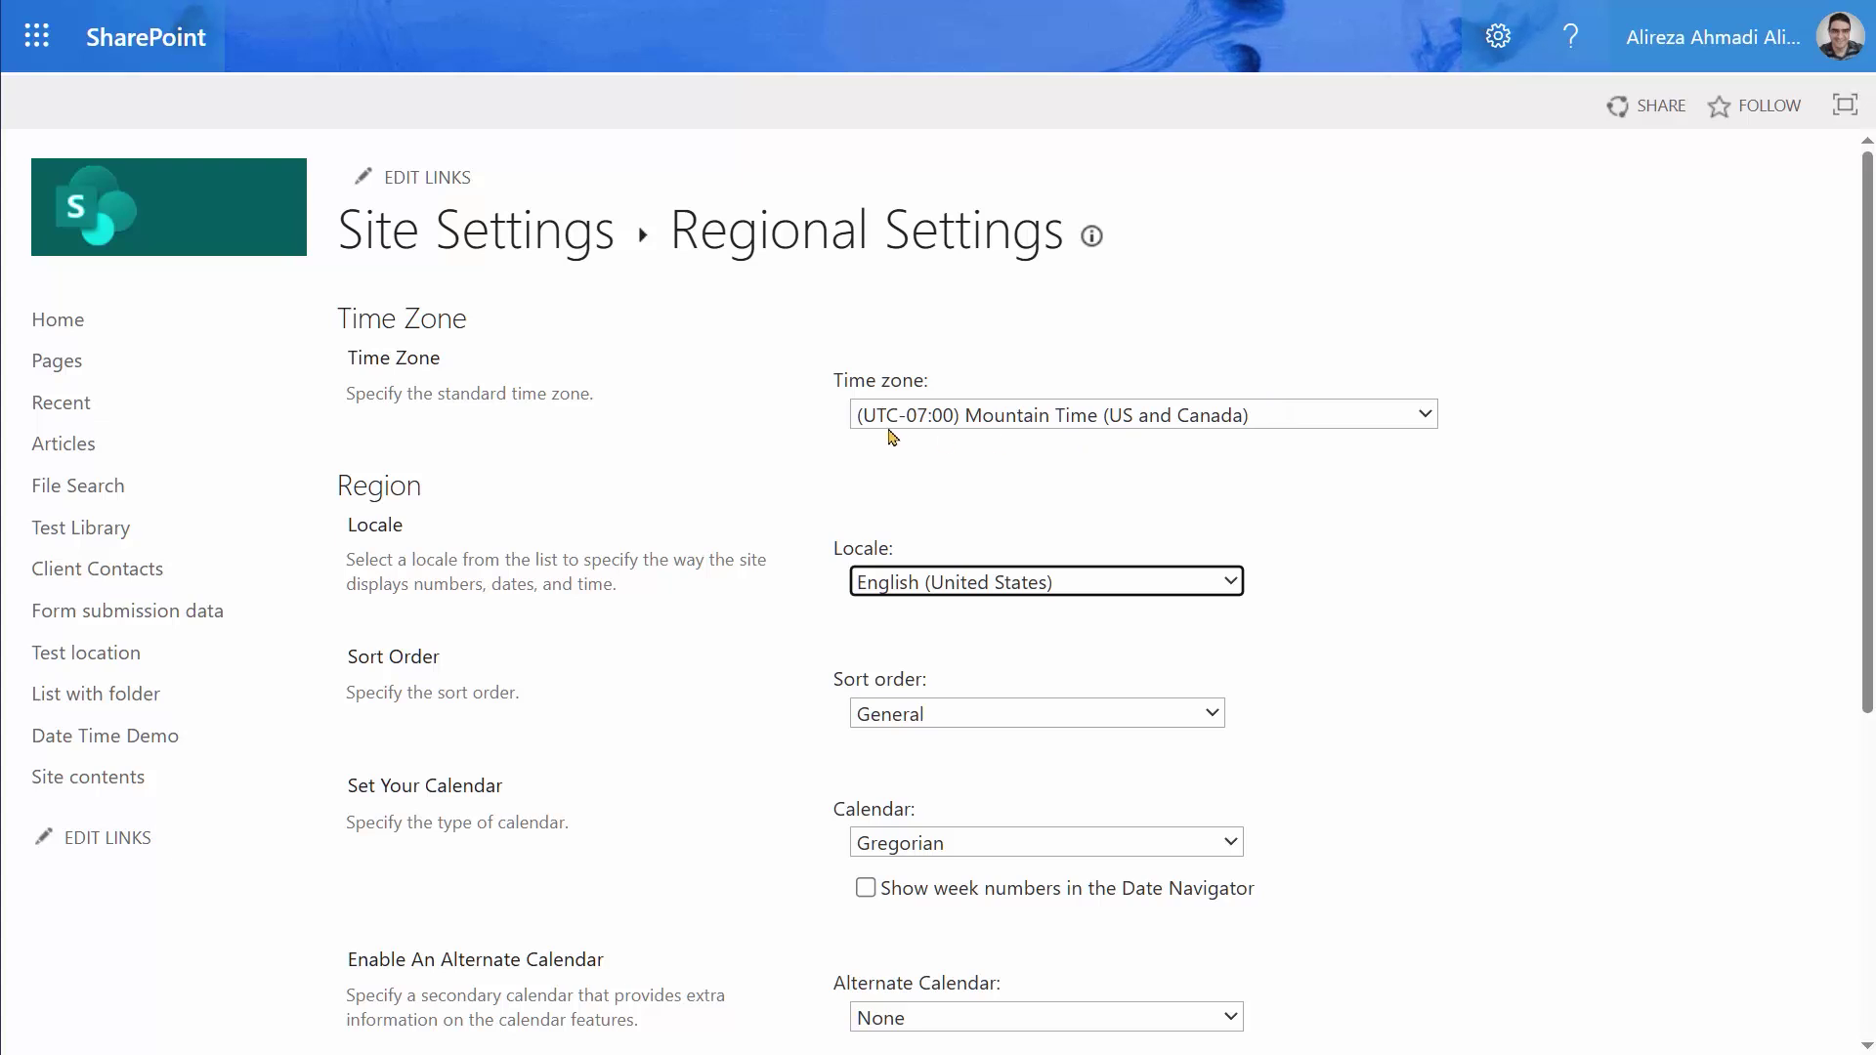
pyautogui.click(1190, 417)
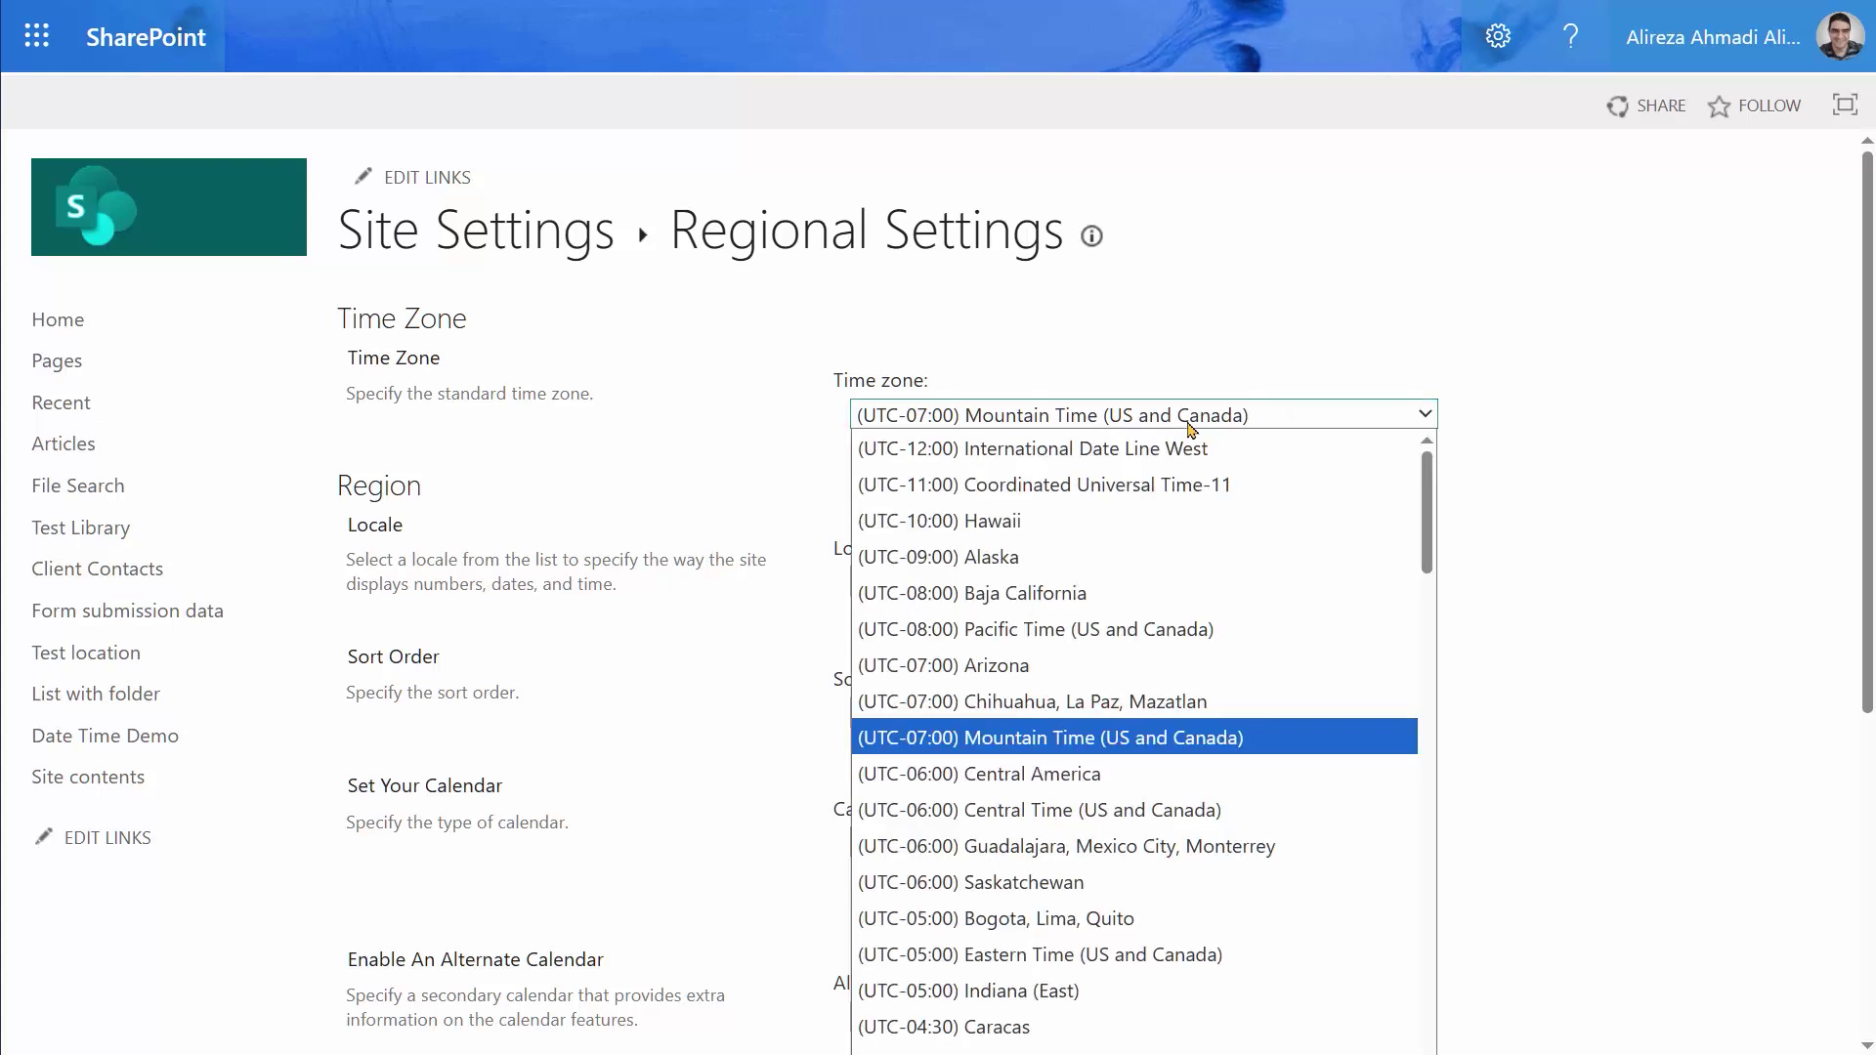
pyautogui.scroll(-6, 1388, 738)
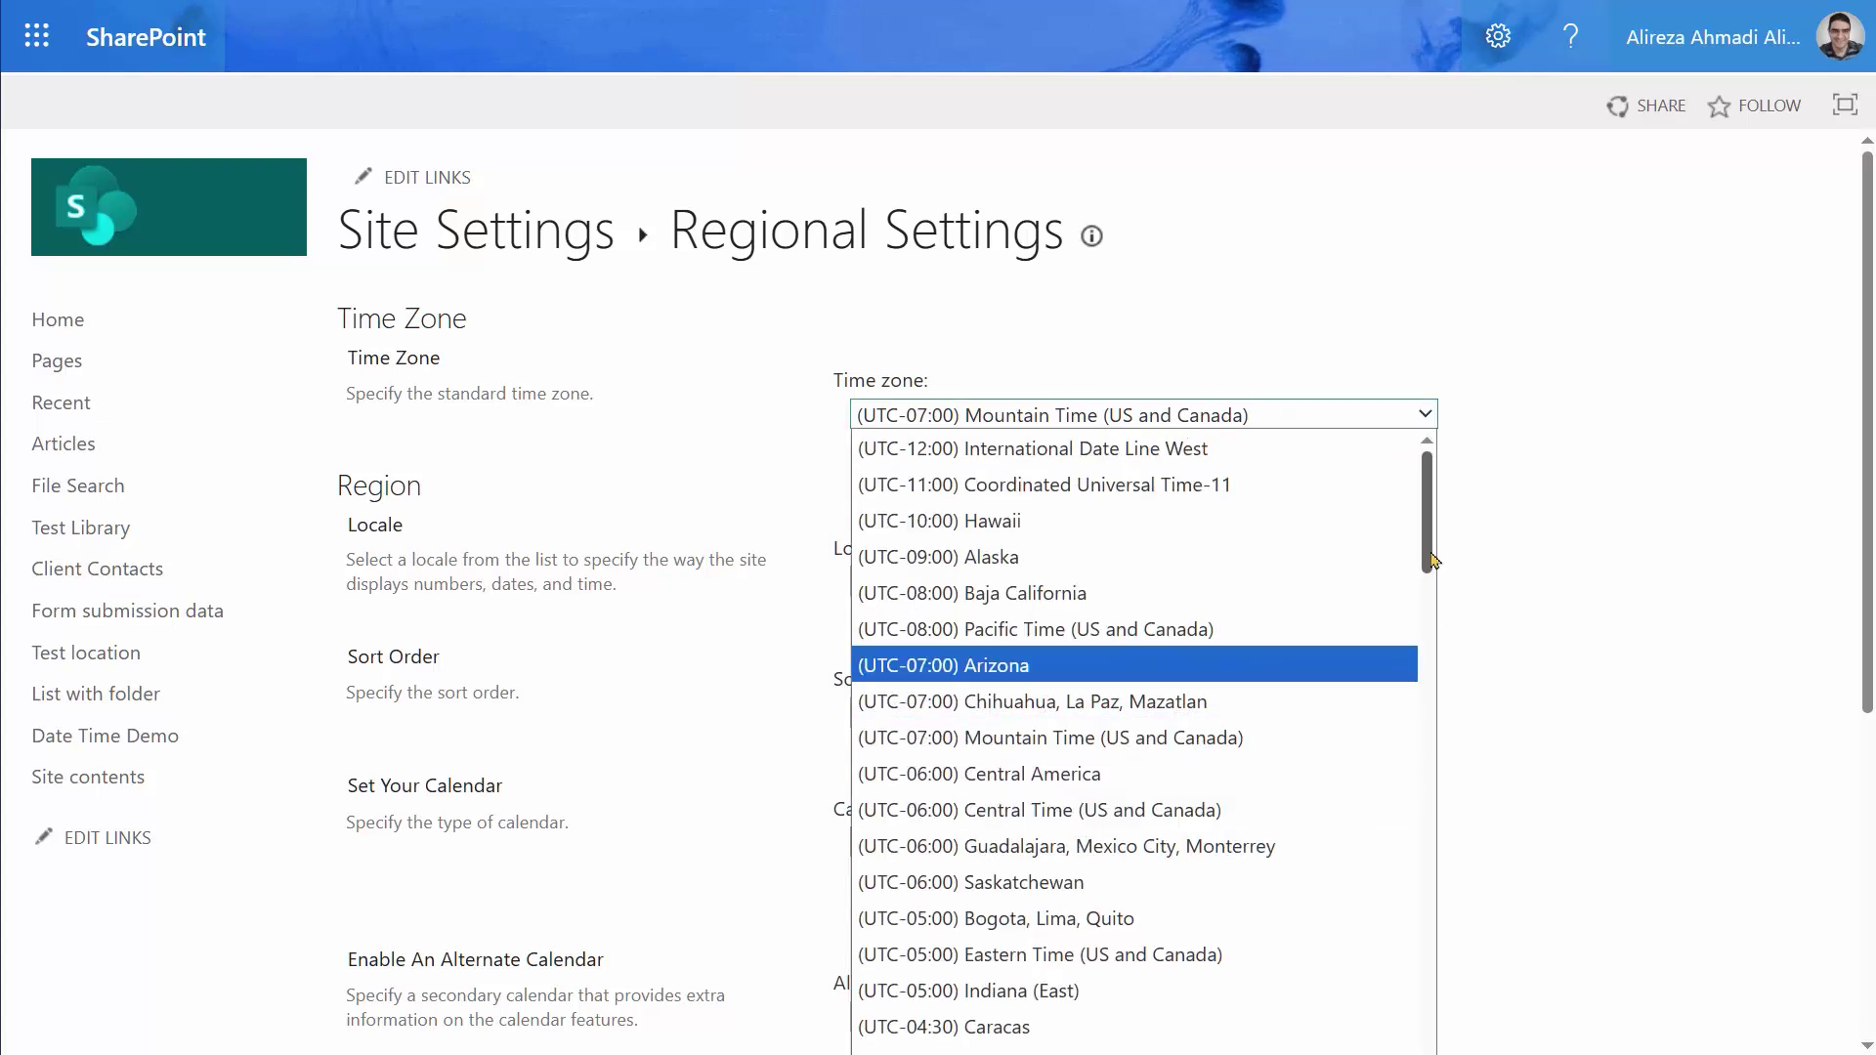
pyautogui.scroll(-3, 1417, 738)
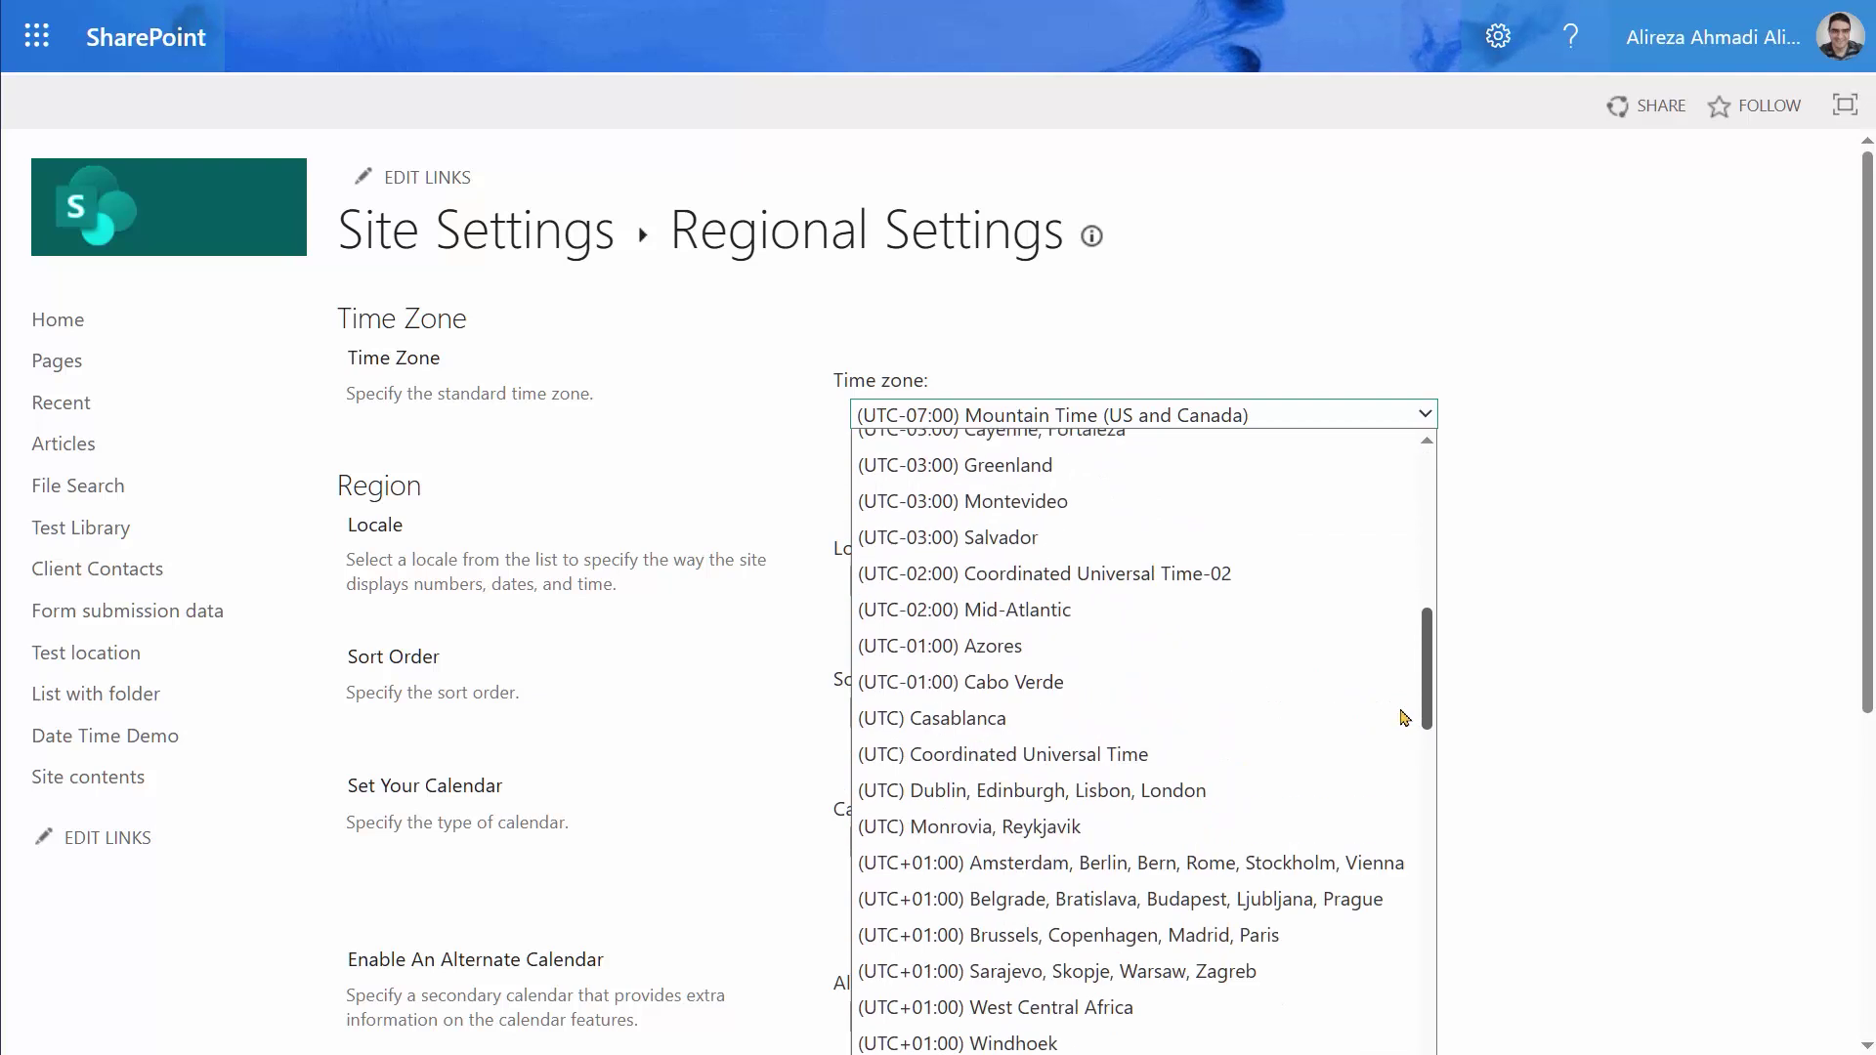
pyautogui.scroll(6, 1397, 723)
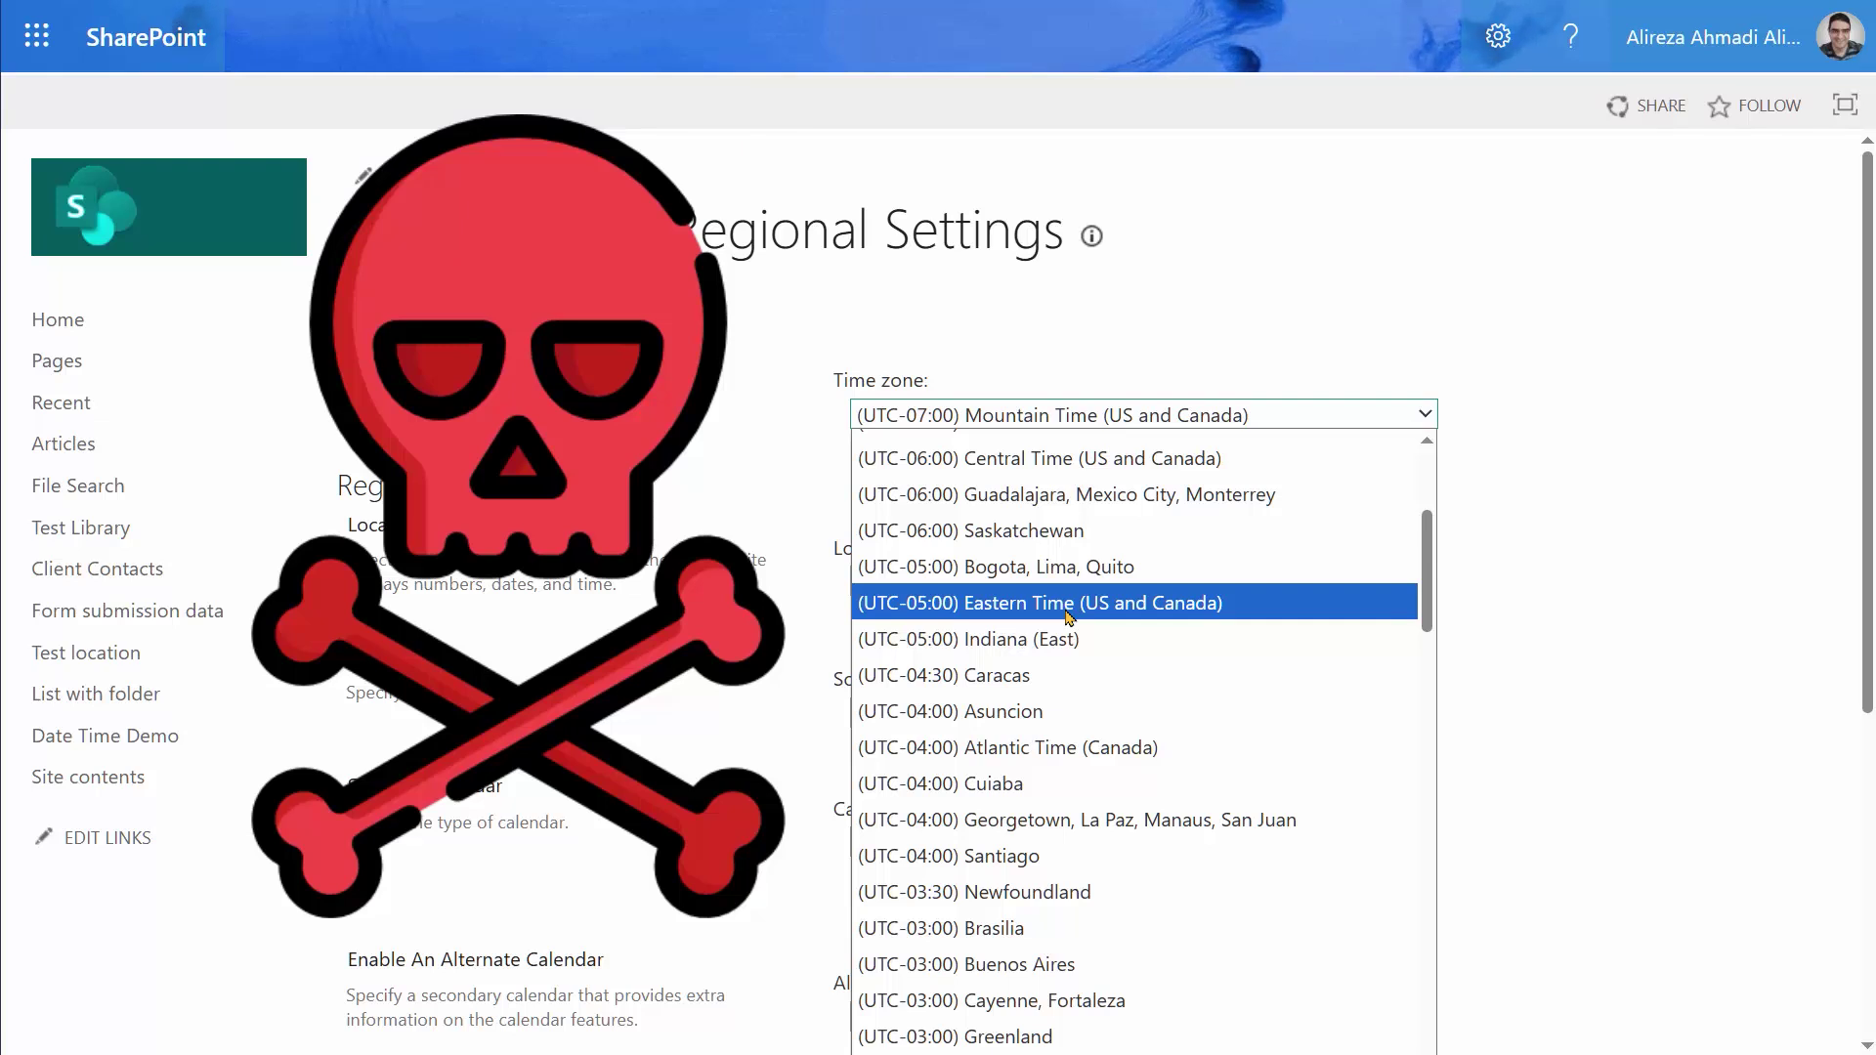
pyautogui.click(1068, 606)
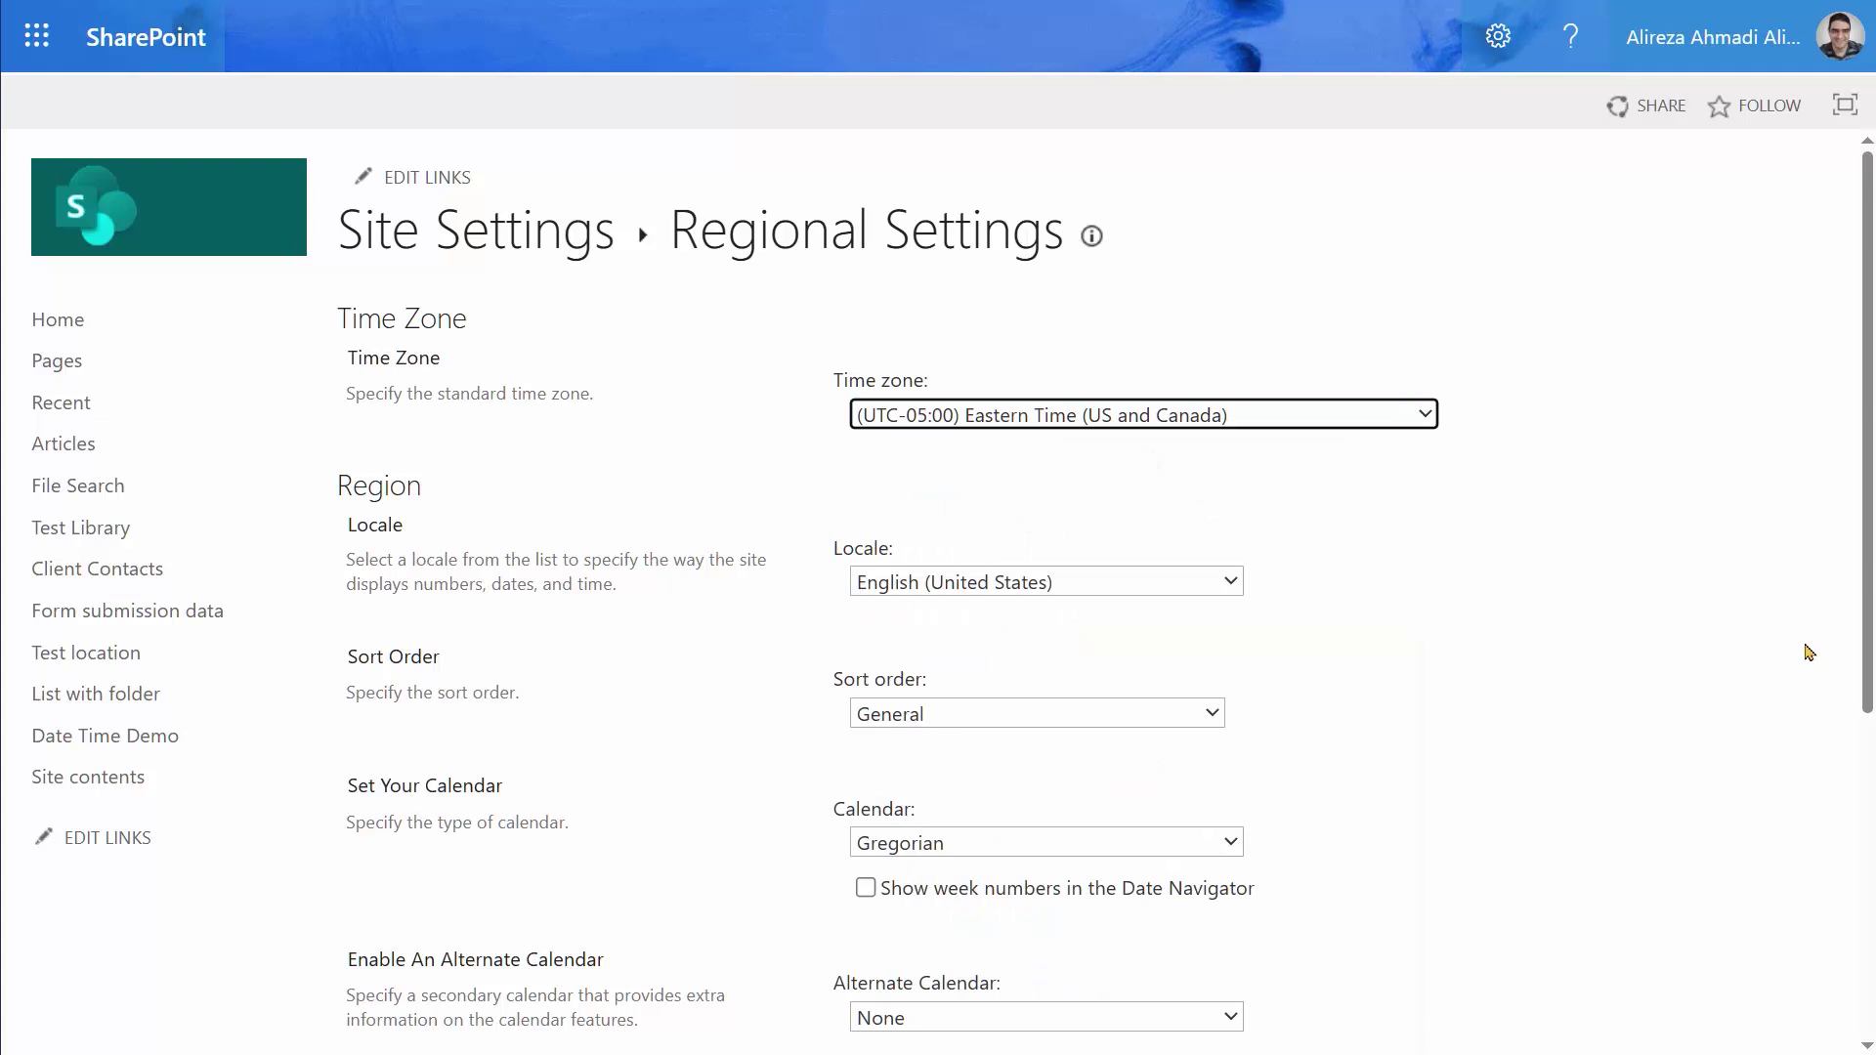
pyautogui.scroll(-5, 1862, 728)
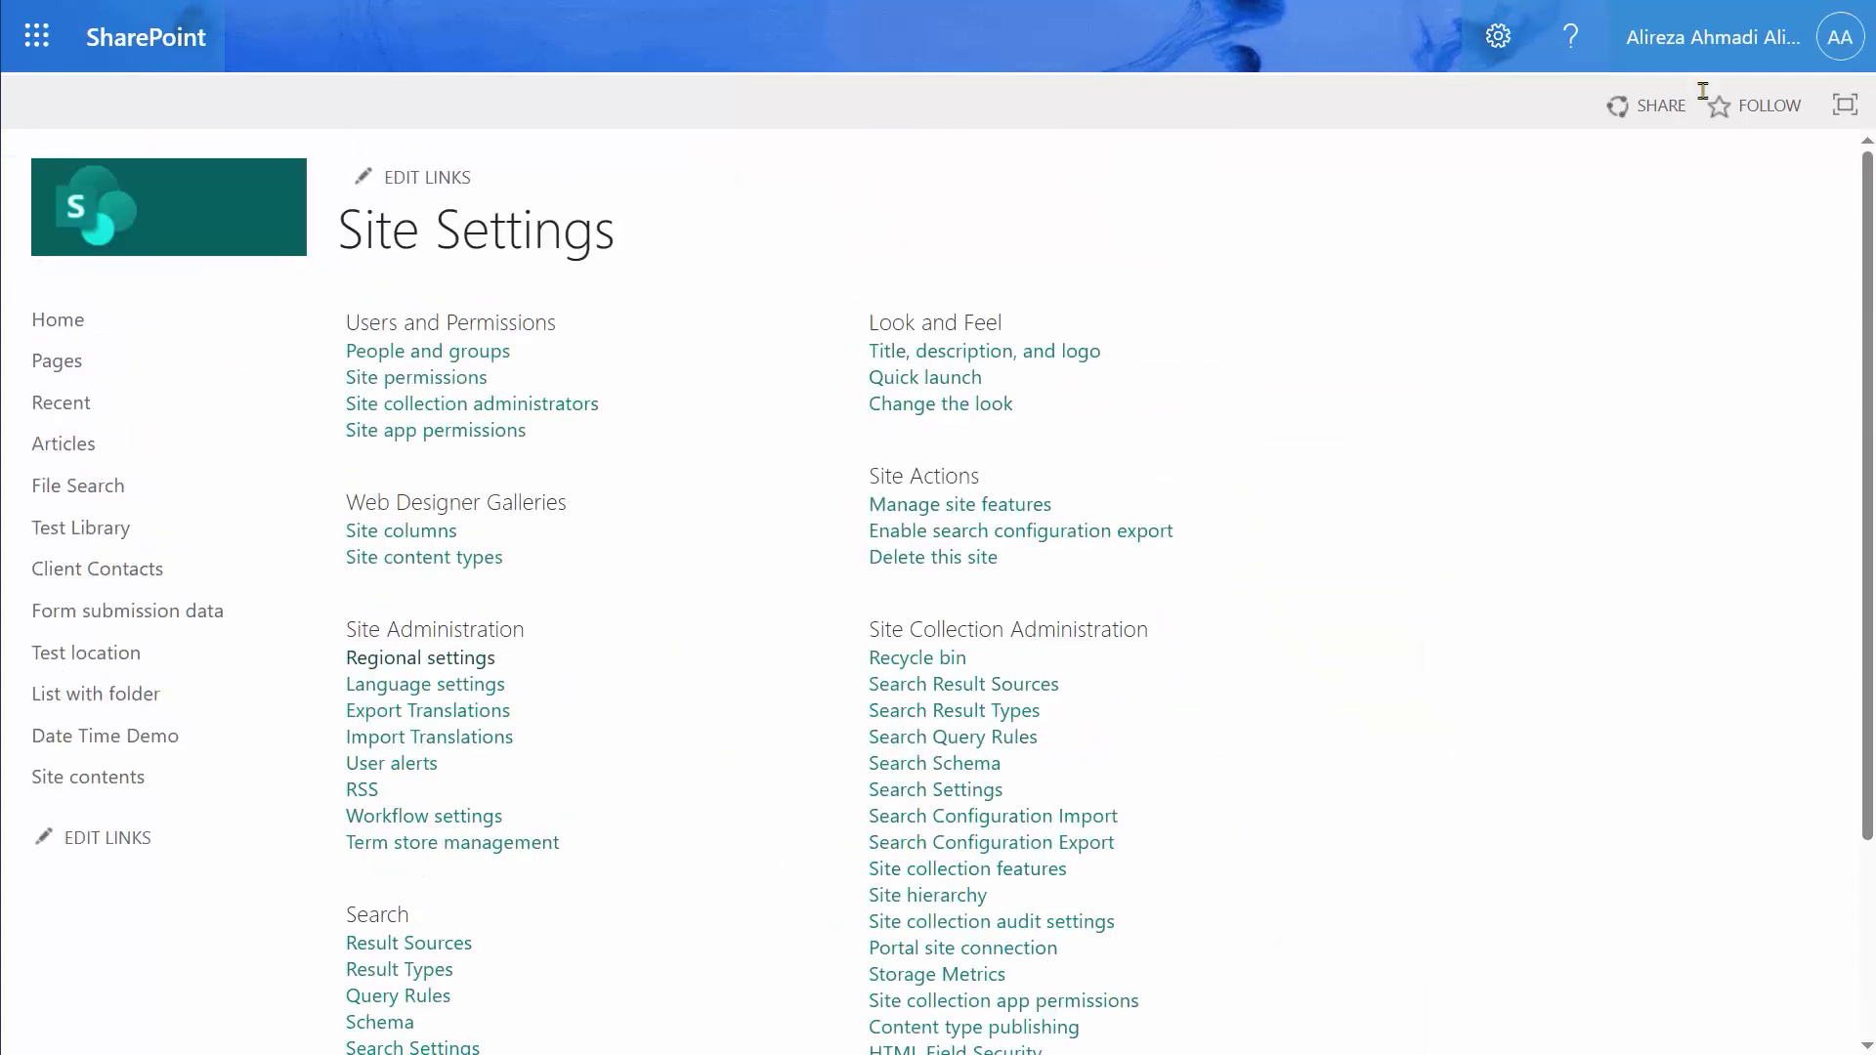
# - Reopen the Date Time Demo list, where DateTimeSample now reads 10/5/2025 12:50 PM
pyautogui.click(199, 223)
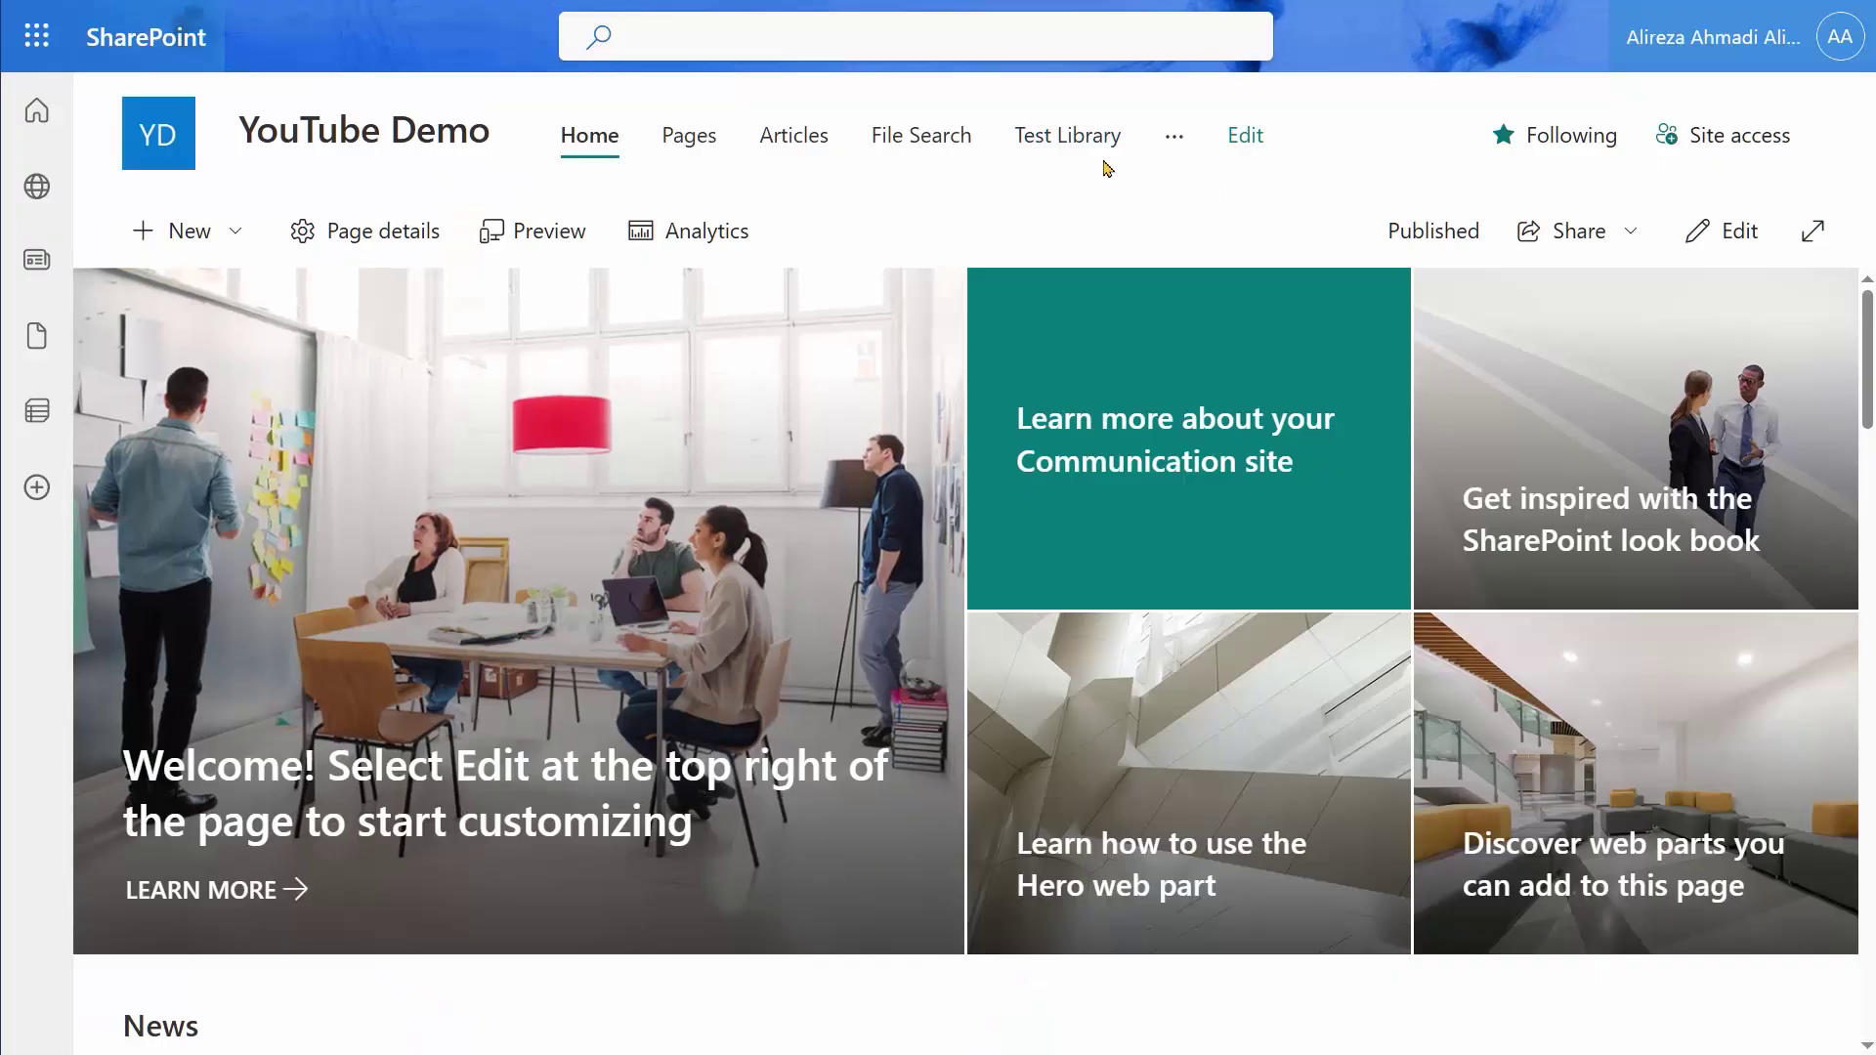
pyautogui.click(1176, 143)
pyautogui.click(1333, 436)
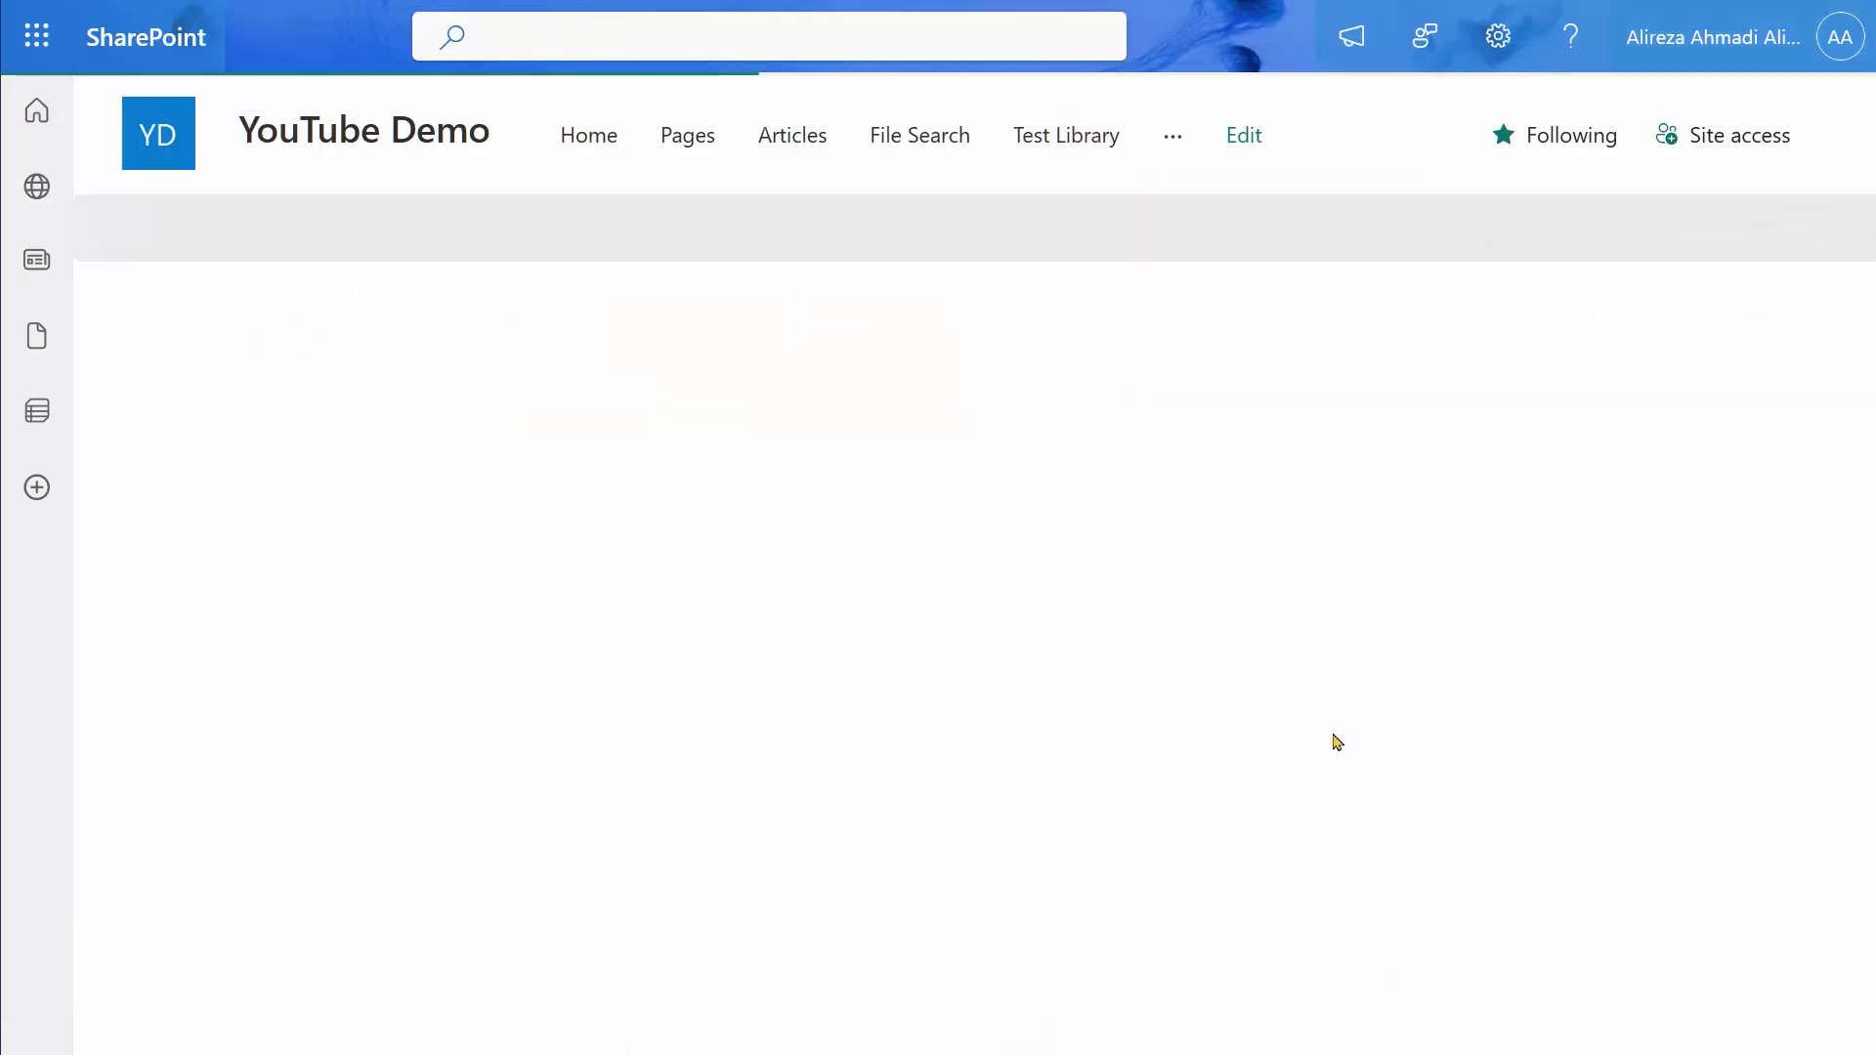
pyautogui.hotkey('alt', 'Tab')
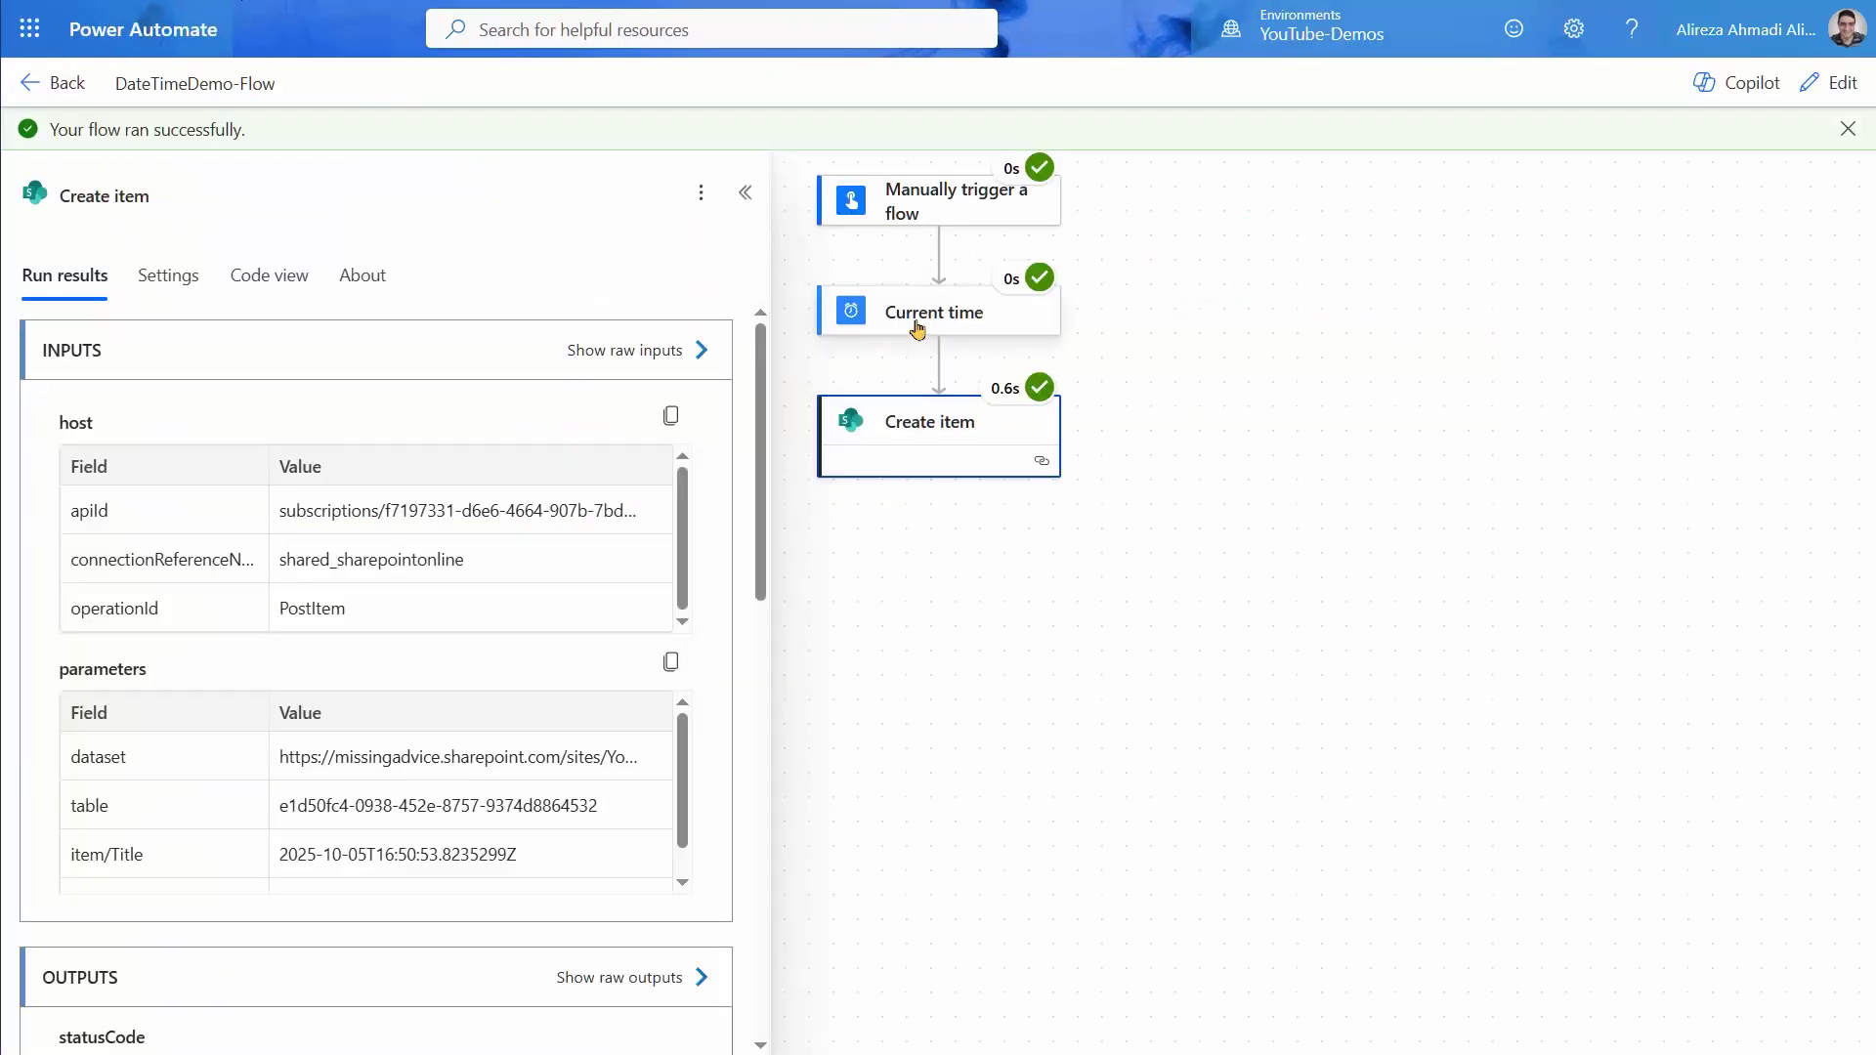
# - Review the Current time and Create item run outputs and their timestamps, then return to edit mode
pyautogui.click(916, 327)
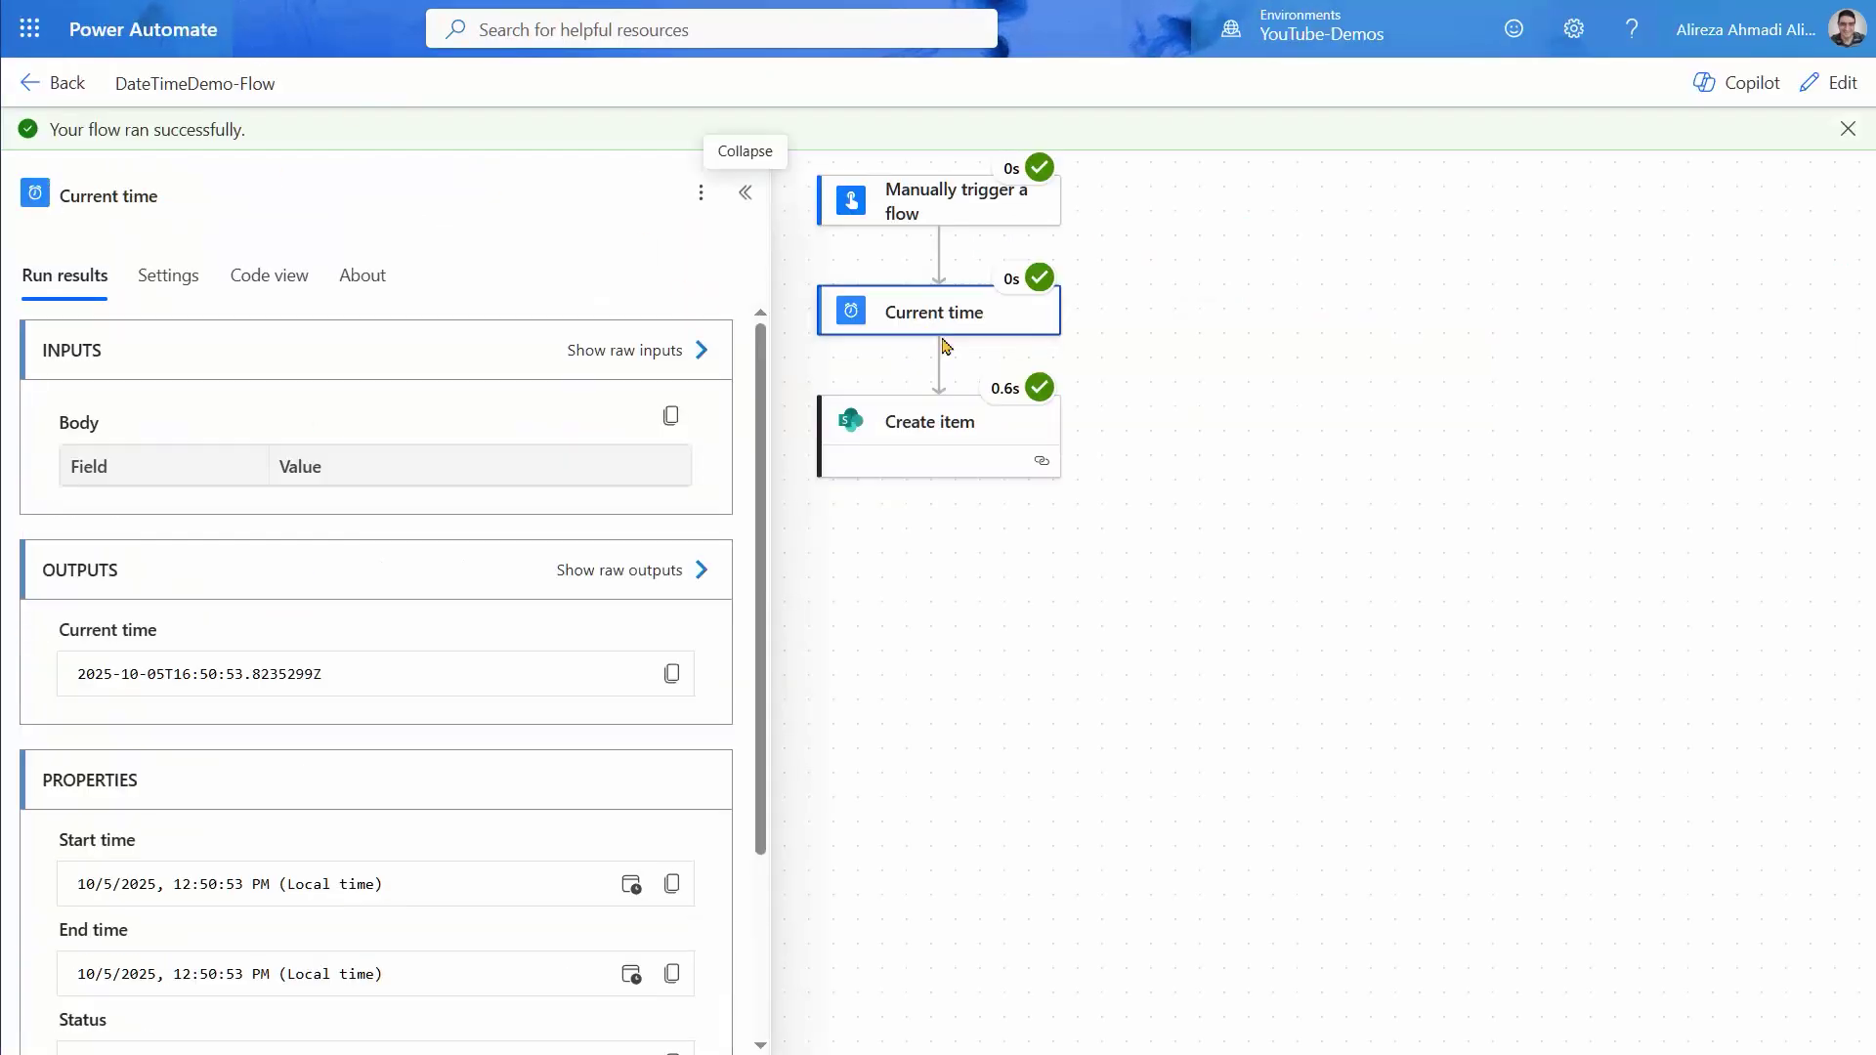
pyautogui.moveTo(327, 674); pyautogui.dragTo(57, 684)
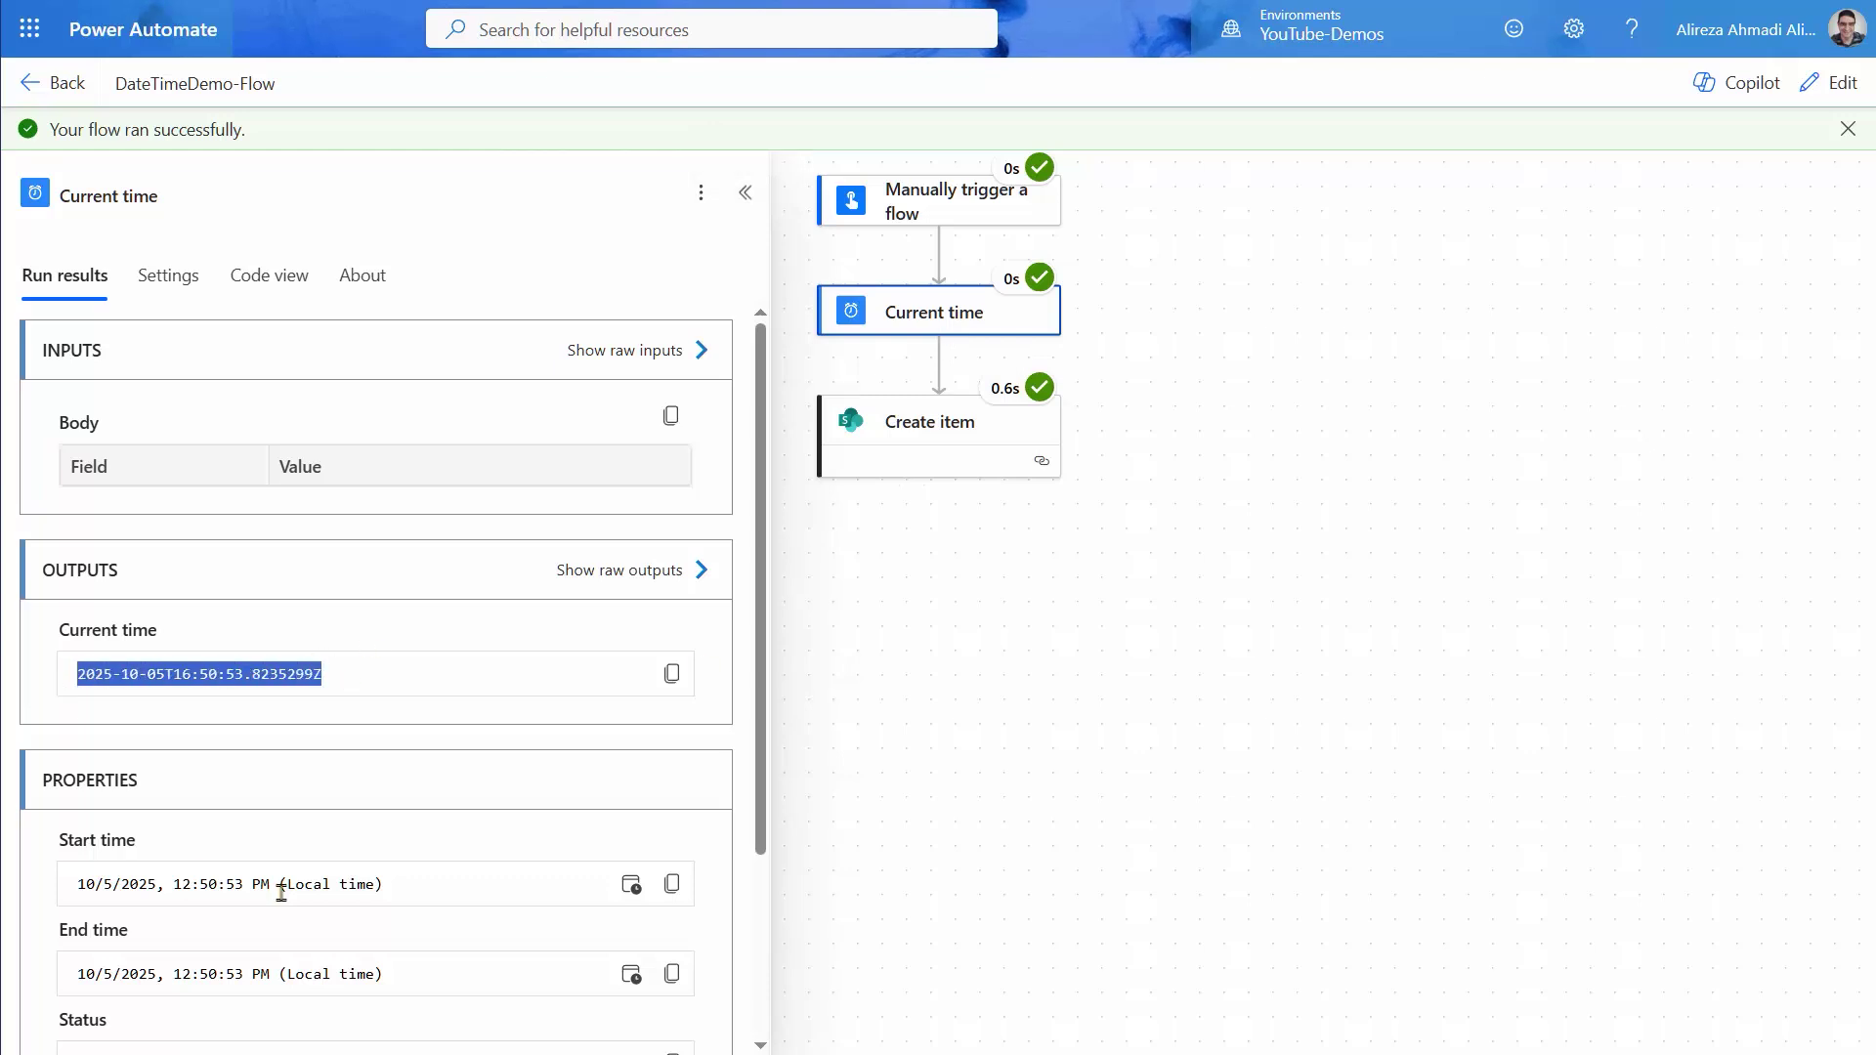
pyautogui.click(939, 436)
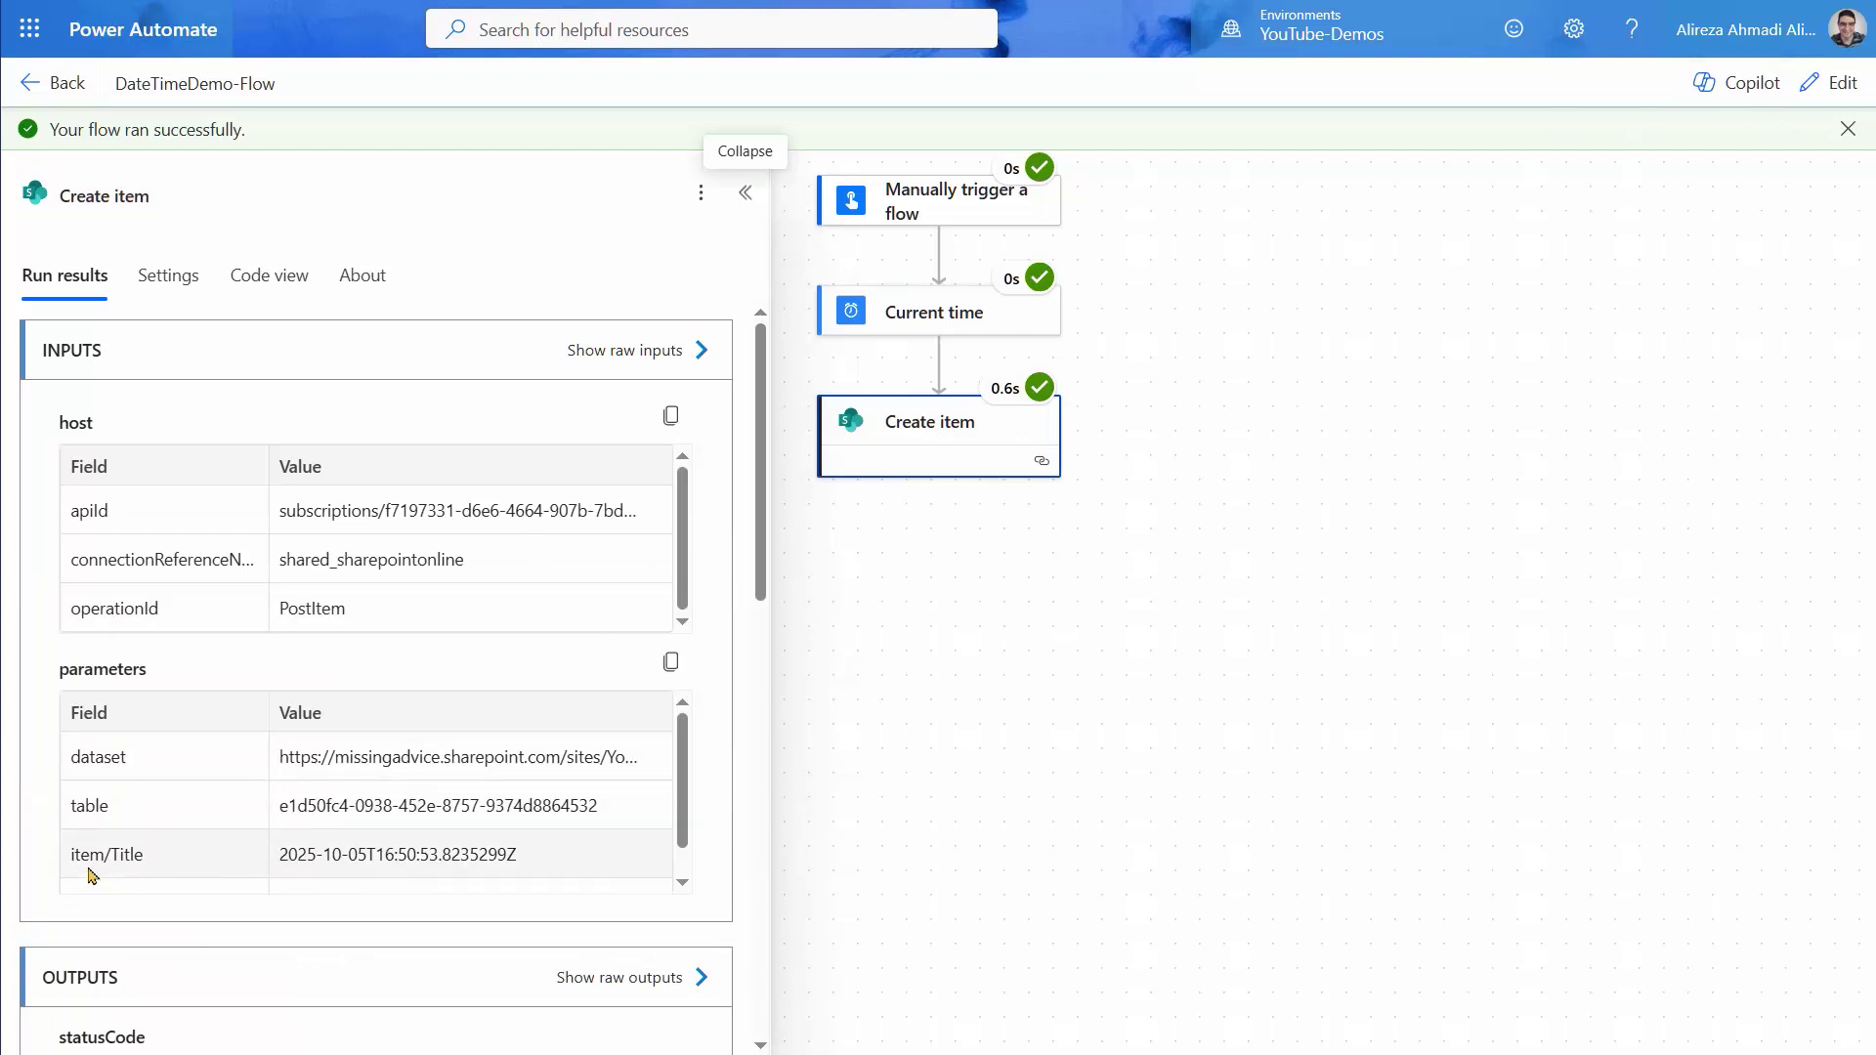
pyautogui.moveTo(508, 856); pyautogui.dragTo(277, 857)
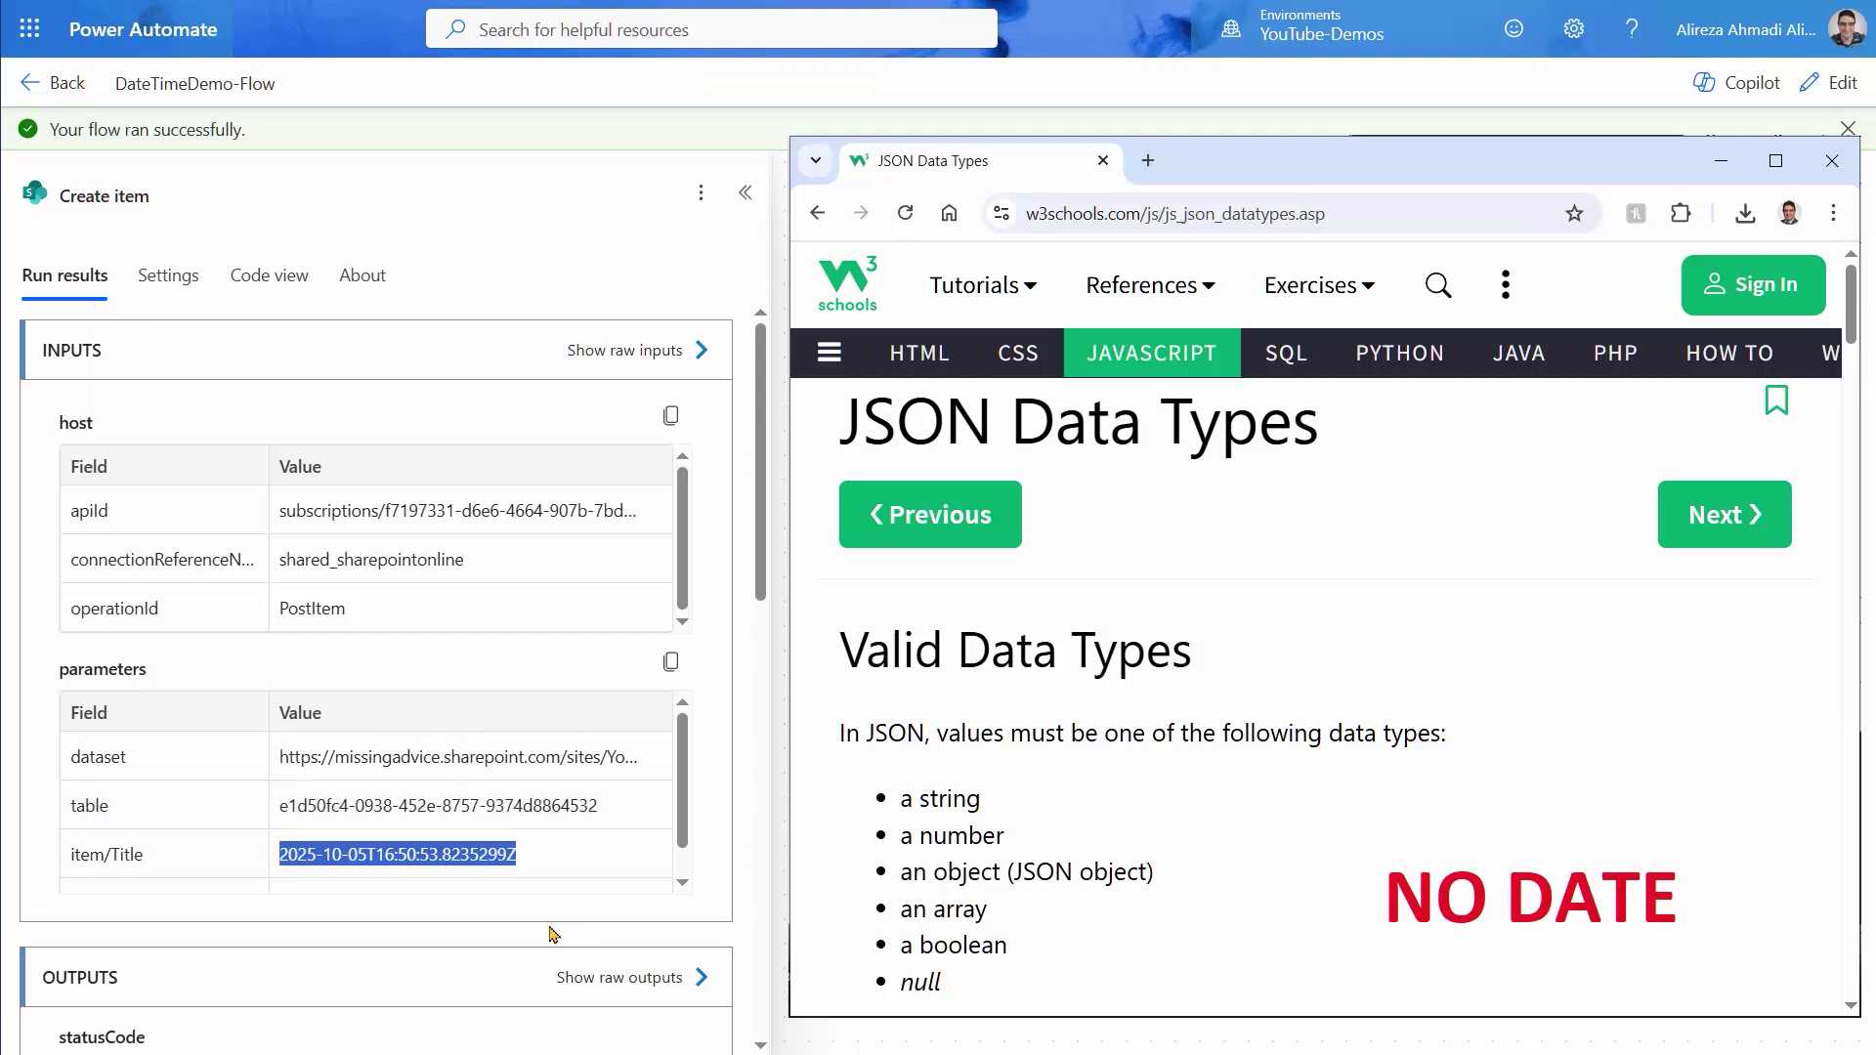
pyautogui.moveTo(544, 869); pyautogui.dragTo(287, 816)
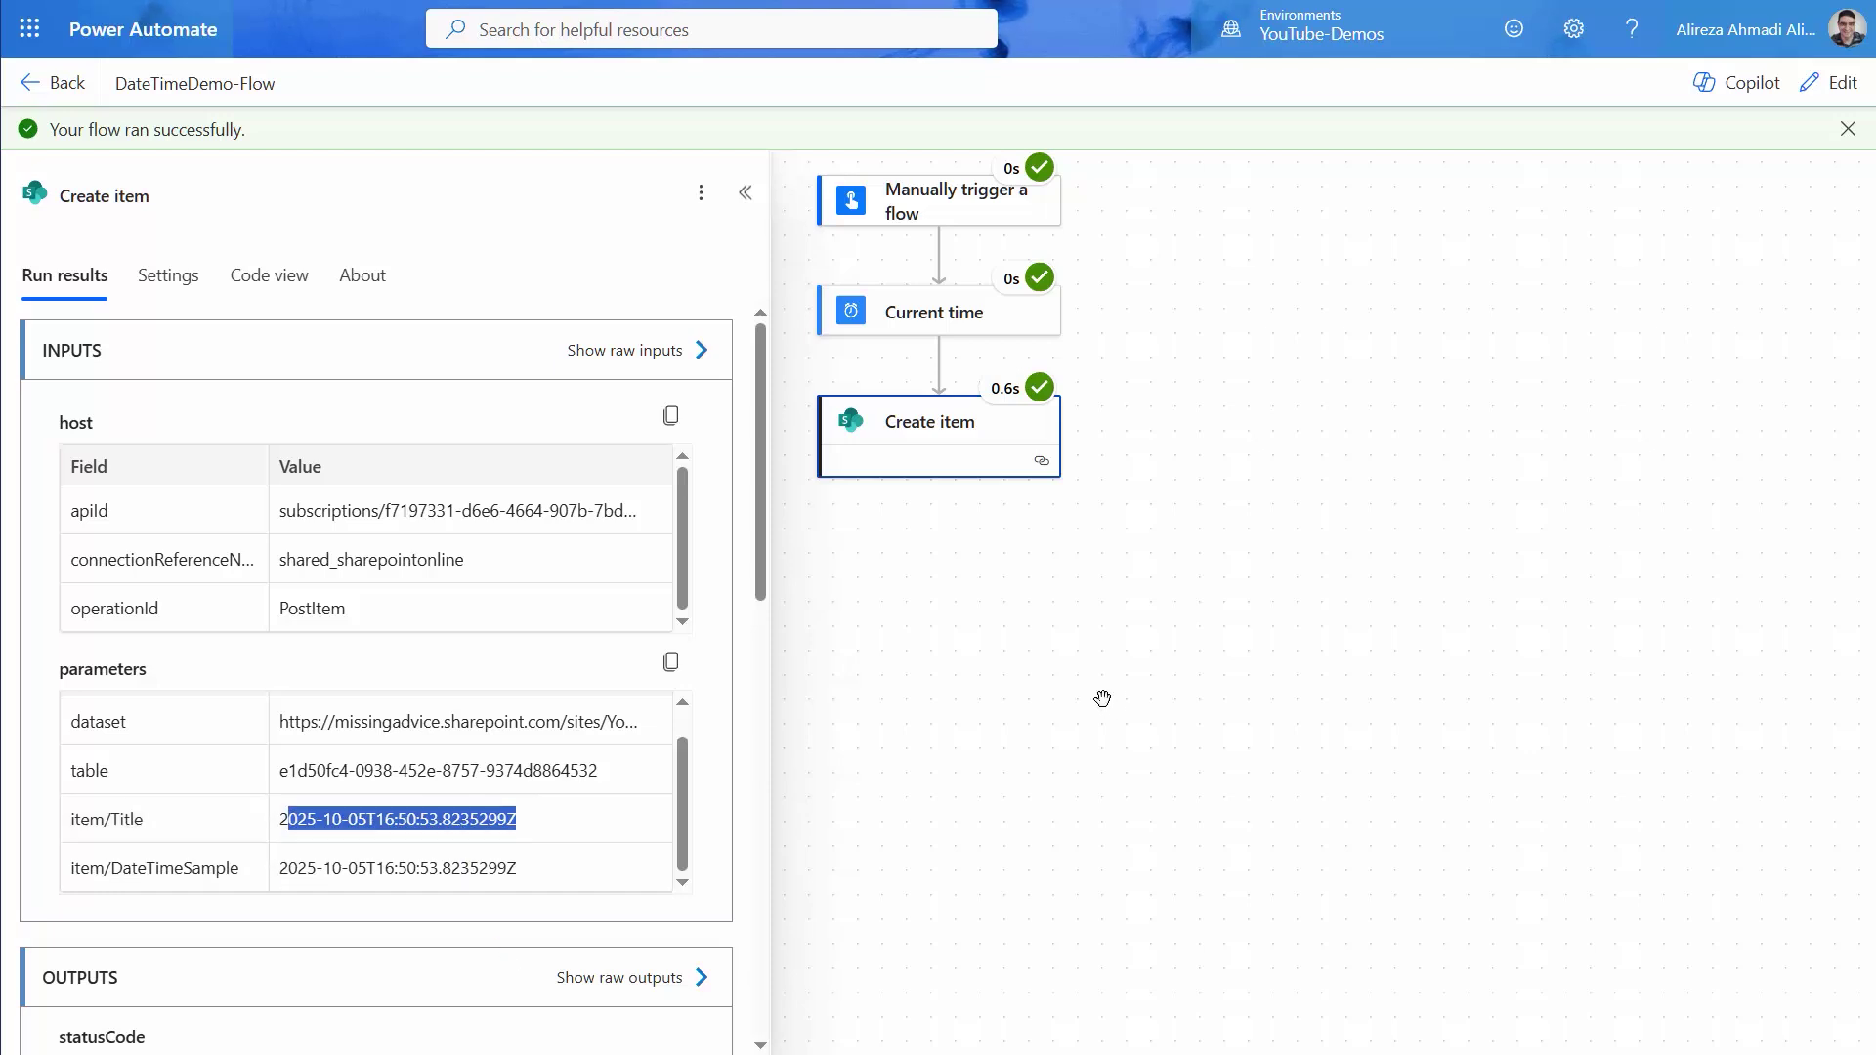
pyautogui.click(1832, 86)
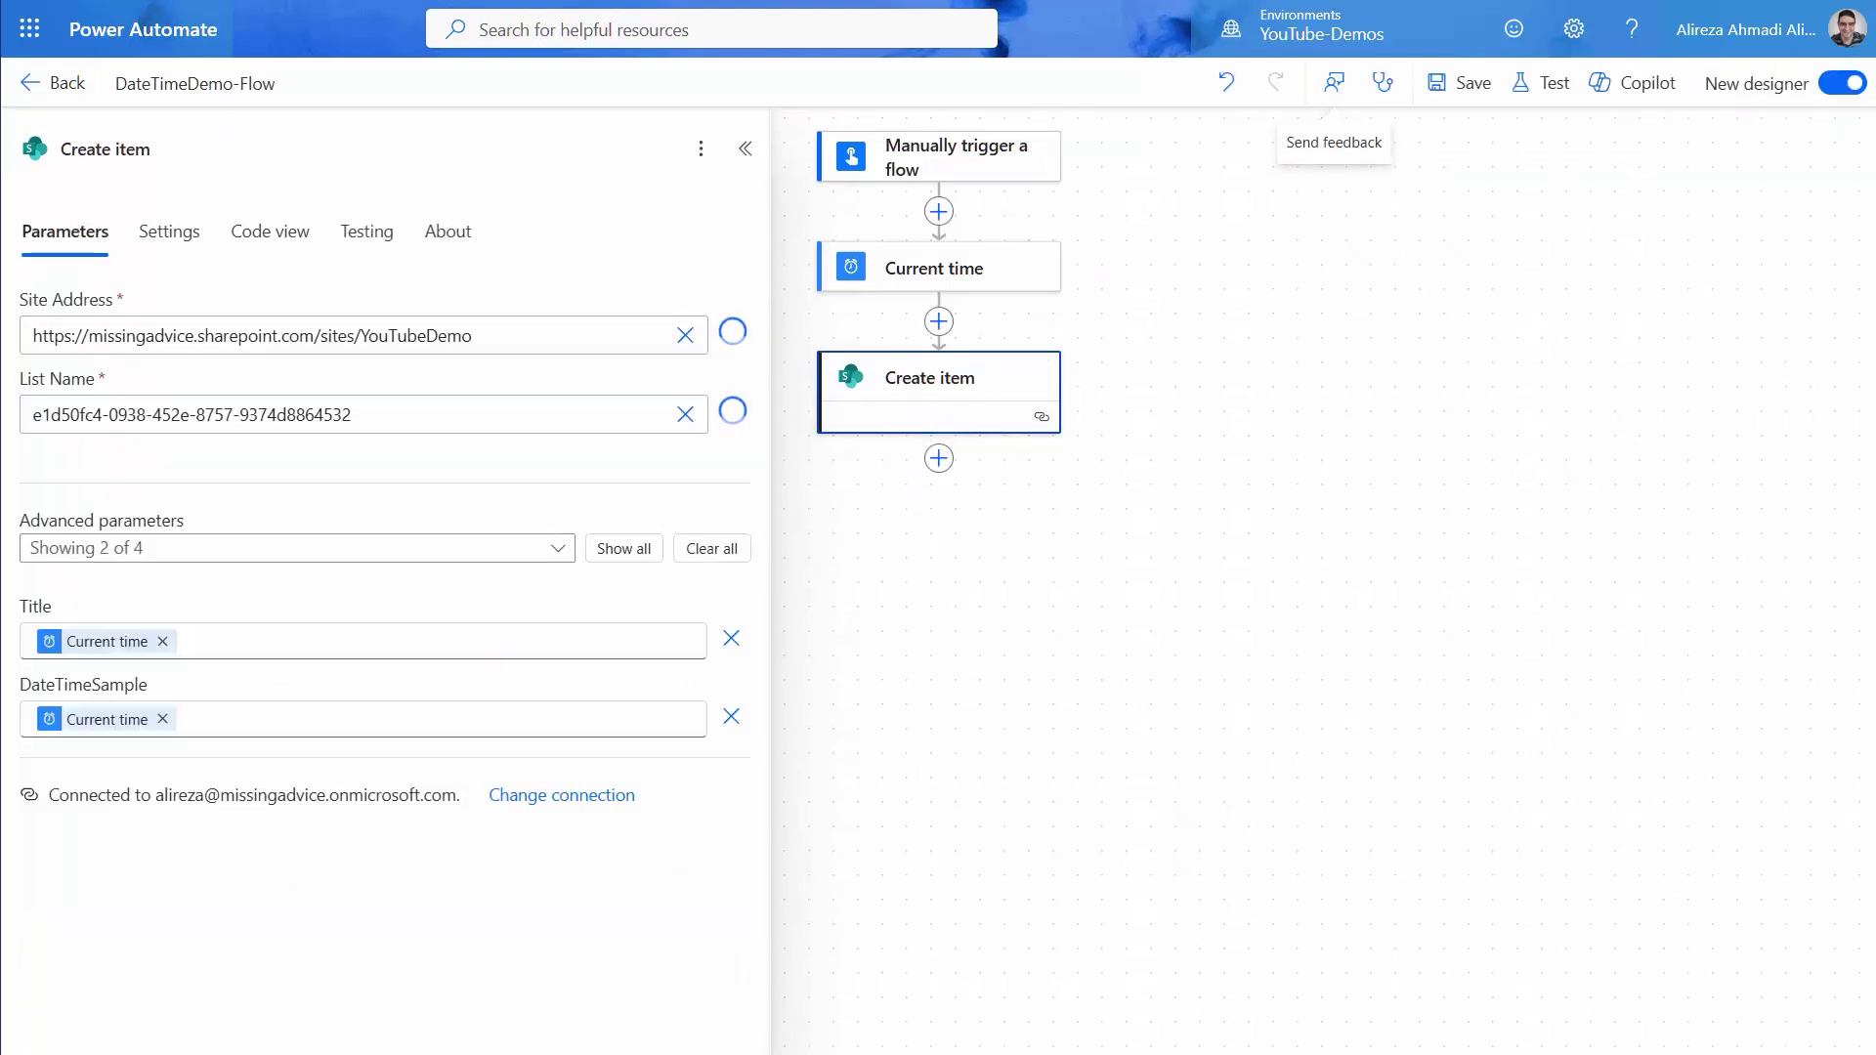
# - Prefix the Create item Title with 'UTC Time:' before the Current time token and save
pyautogui.click(196, 641)
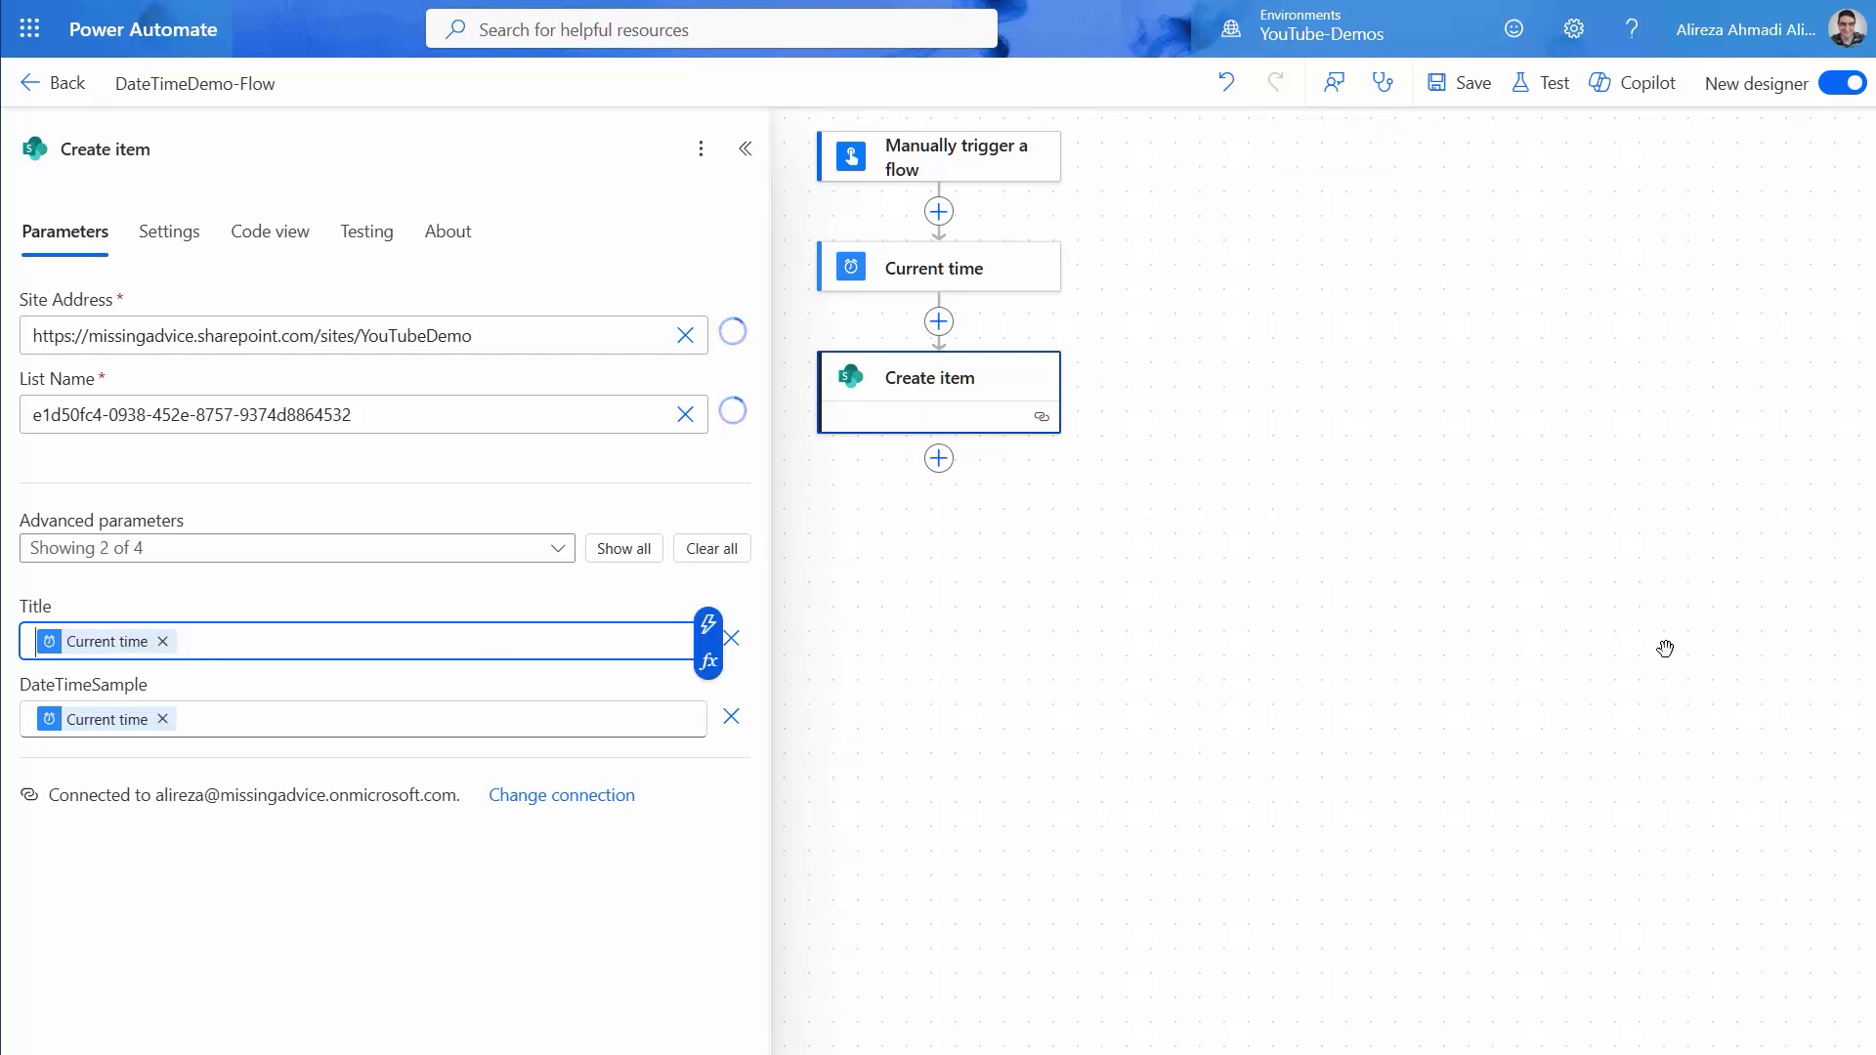
pyautogui.write('UTC')
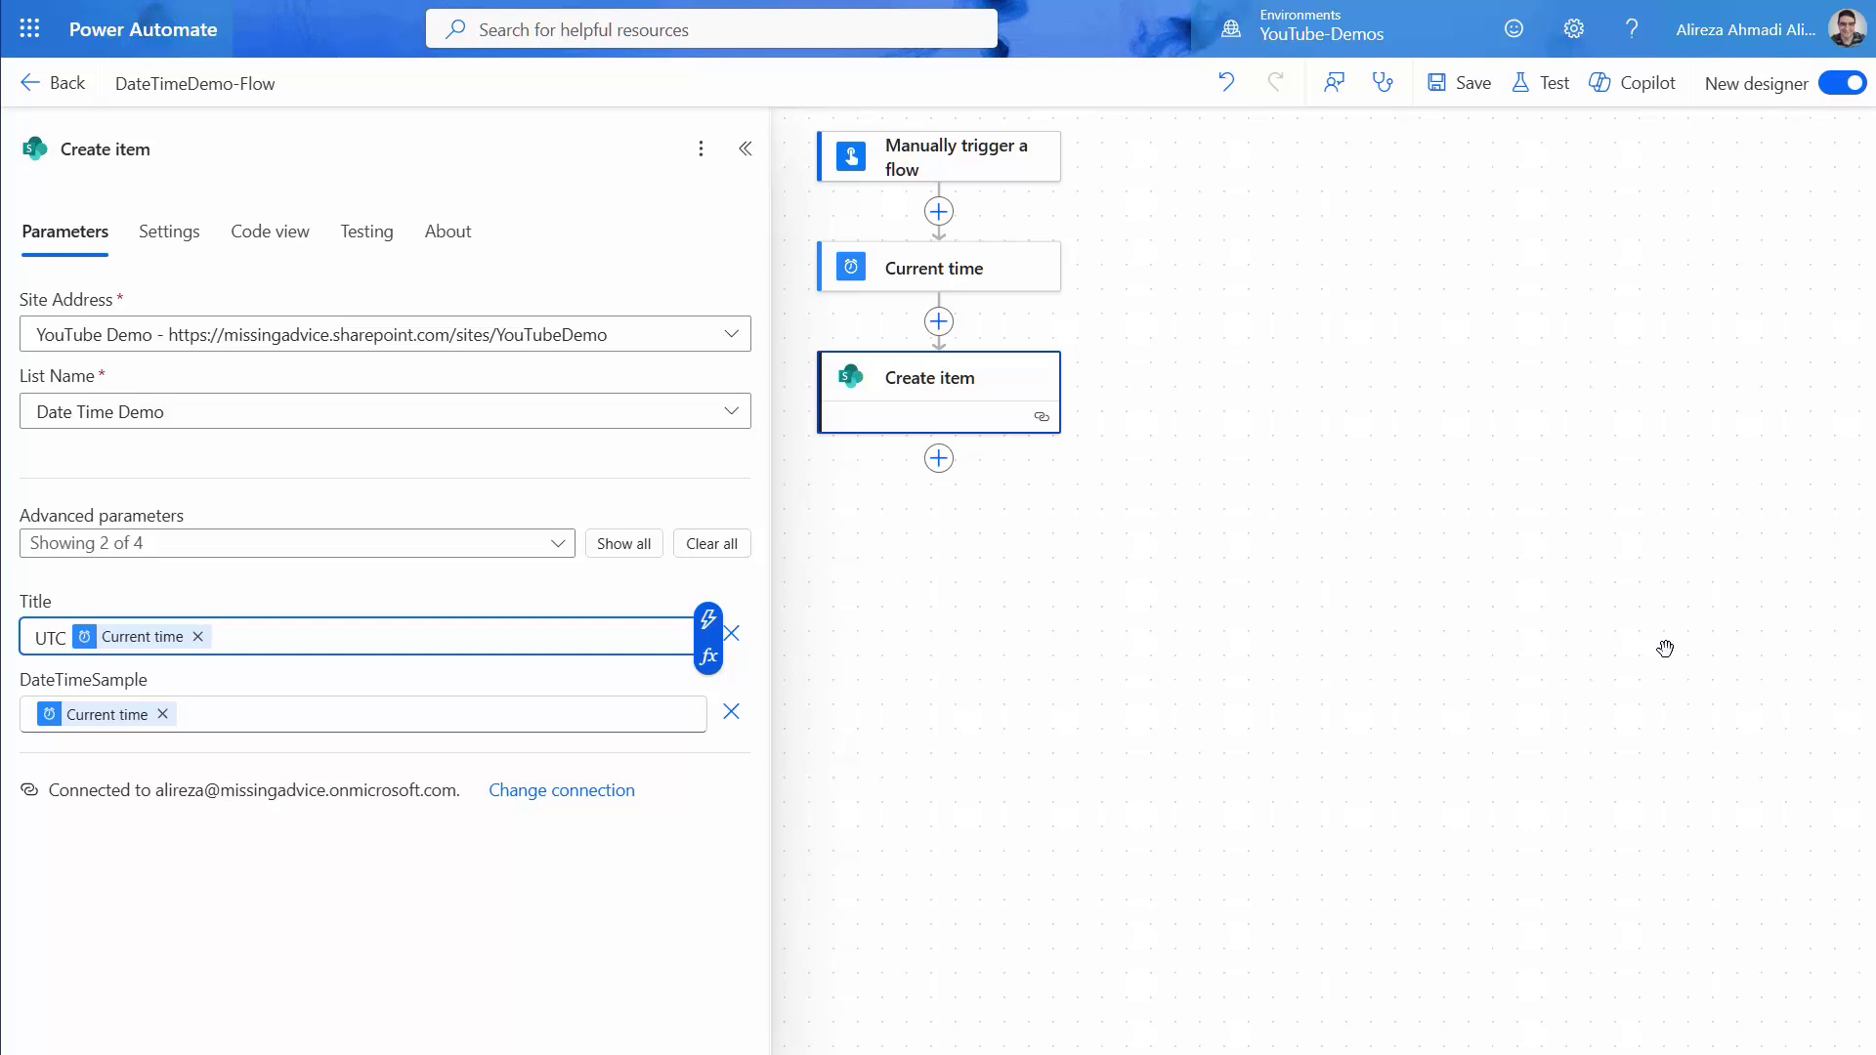
pyautogui.write(' Time:')
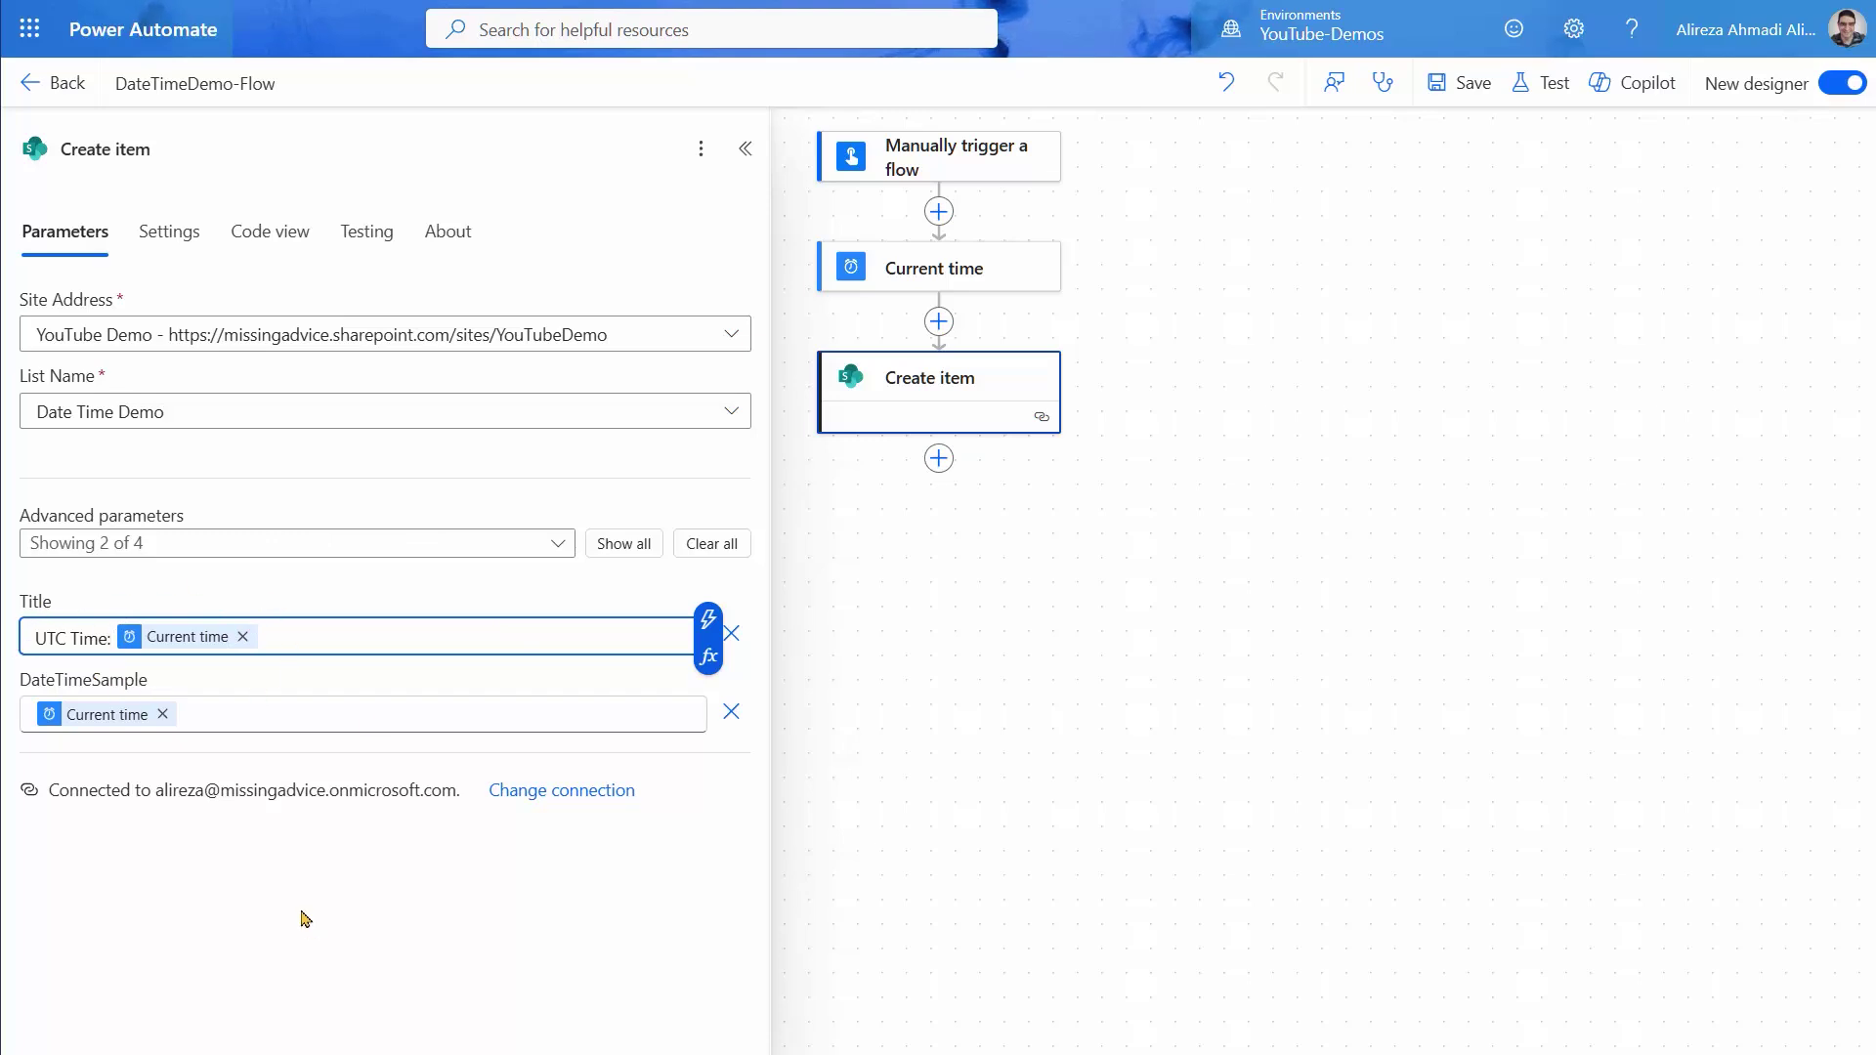
pyautogui.click(1463, 83)
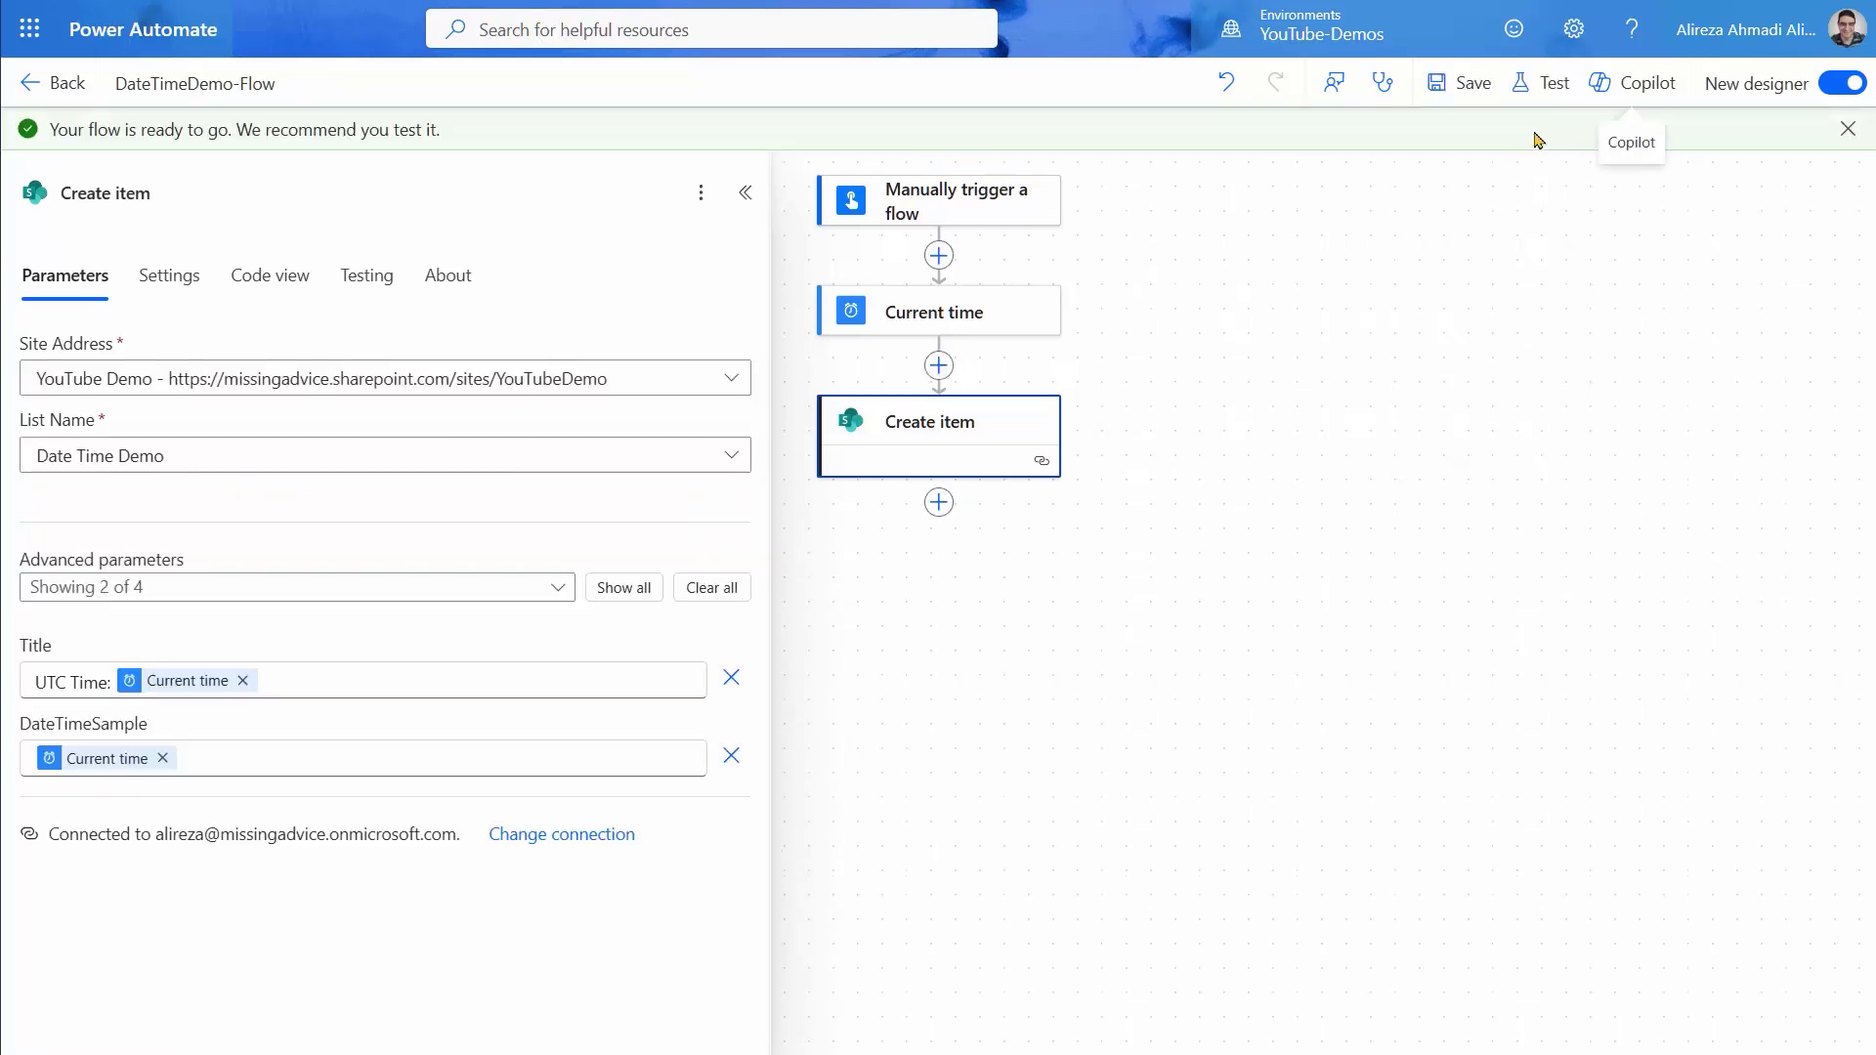
# - Run a manual test of the flow, then check the new item in the SharePoint list
pyautogui.click(1542, 83)
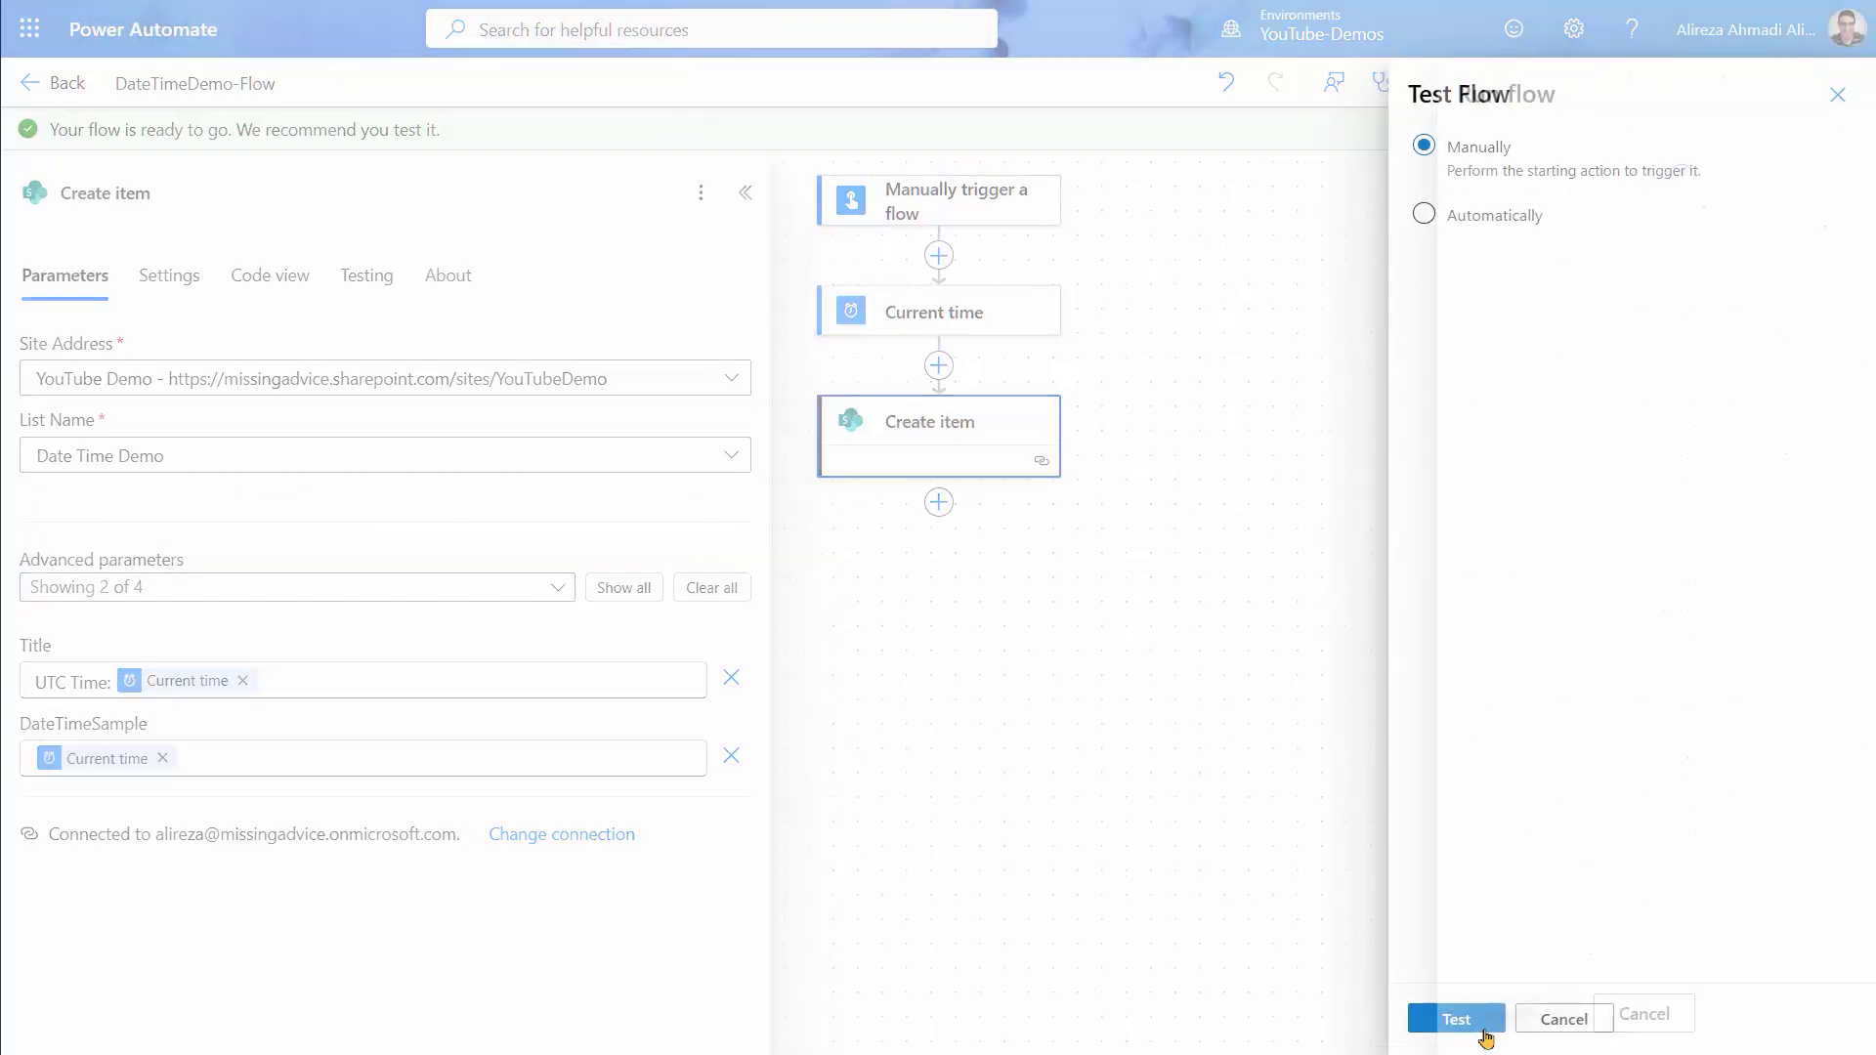
pyautogui.click(1456, 1020)
pyautogui.click(1471, 1013)
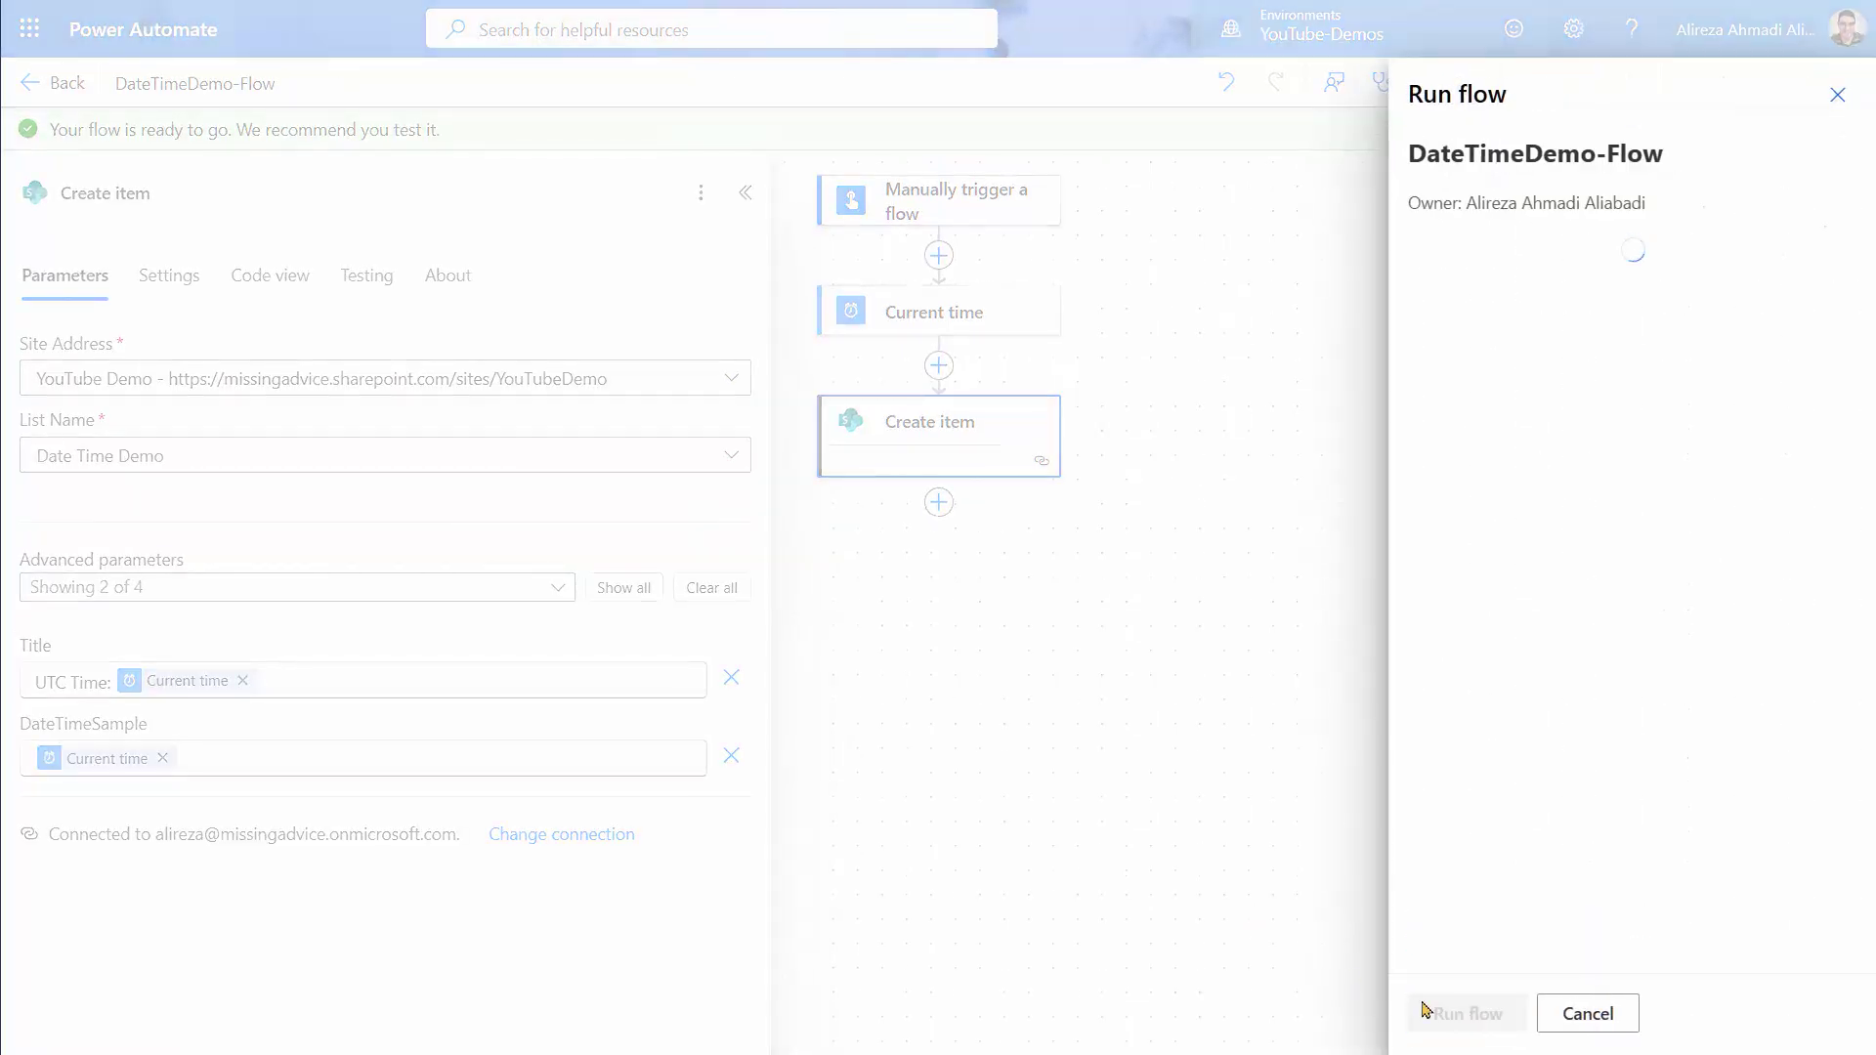
pyautogui.click(1461, 1013)
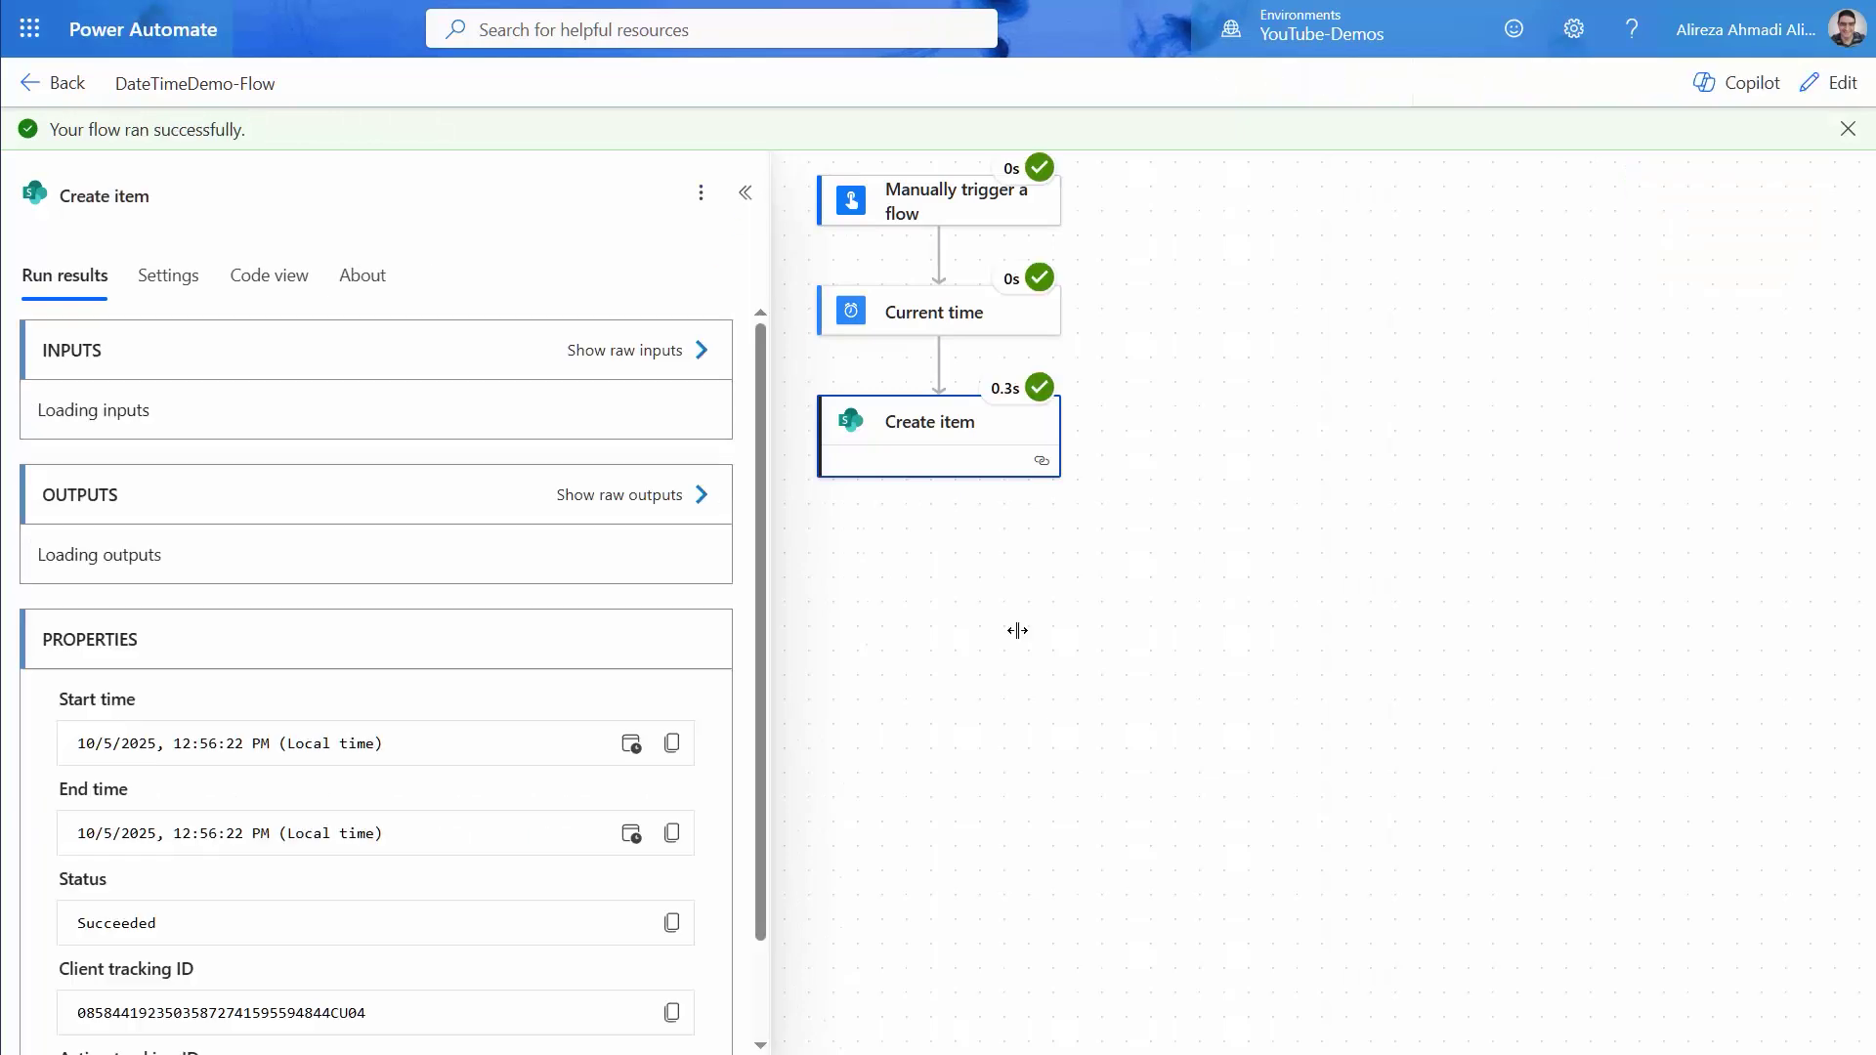
pyautogui.hotkey('ctrl', 'Tab')
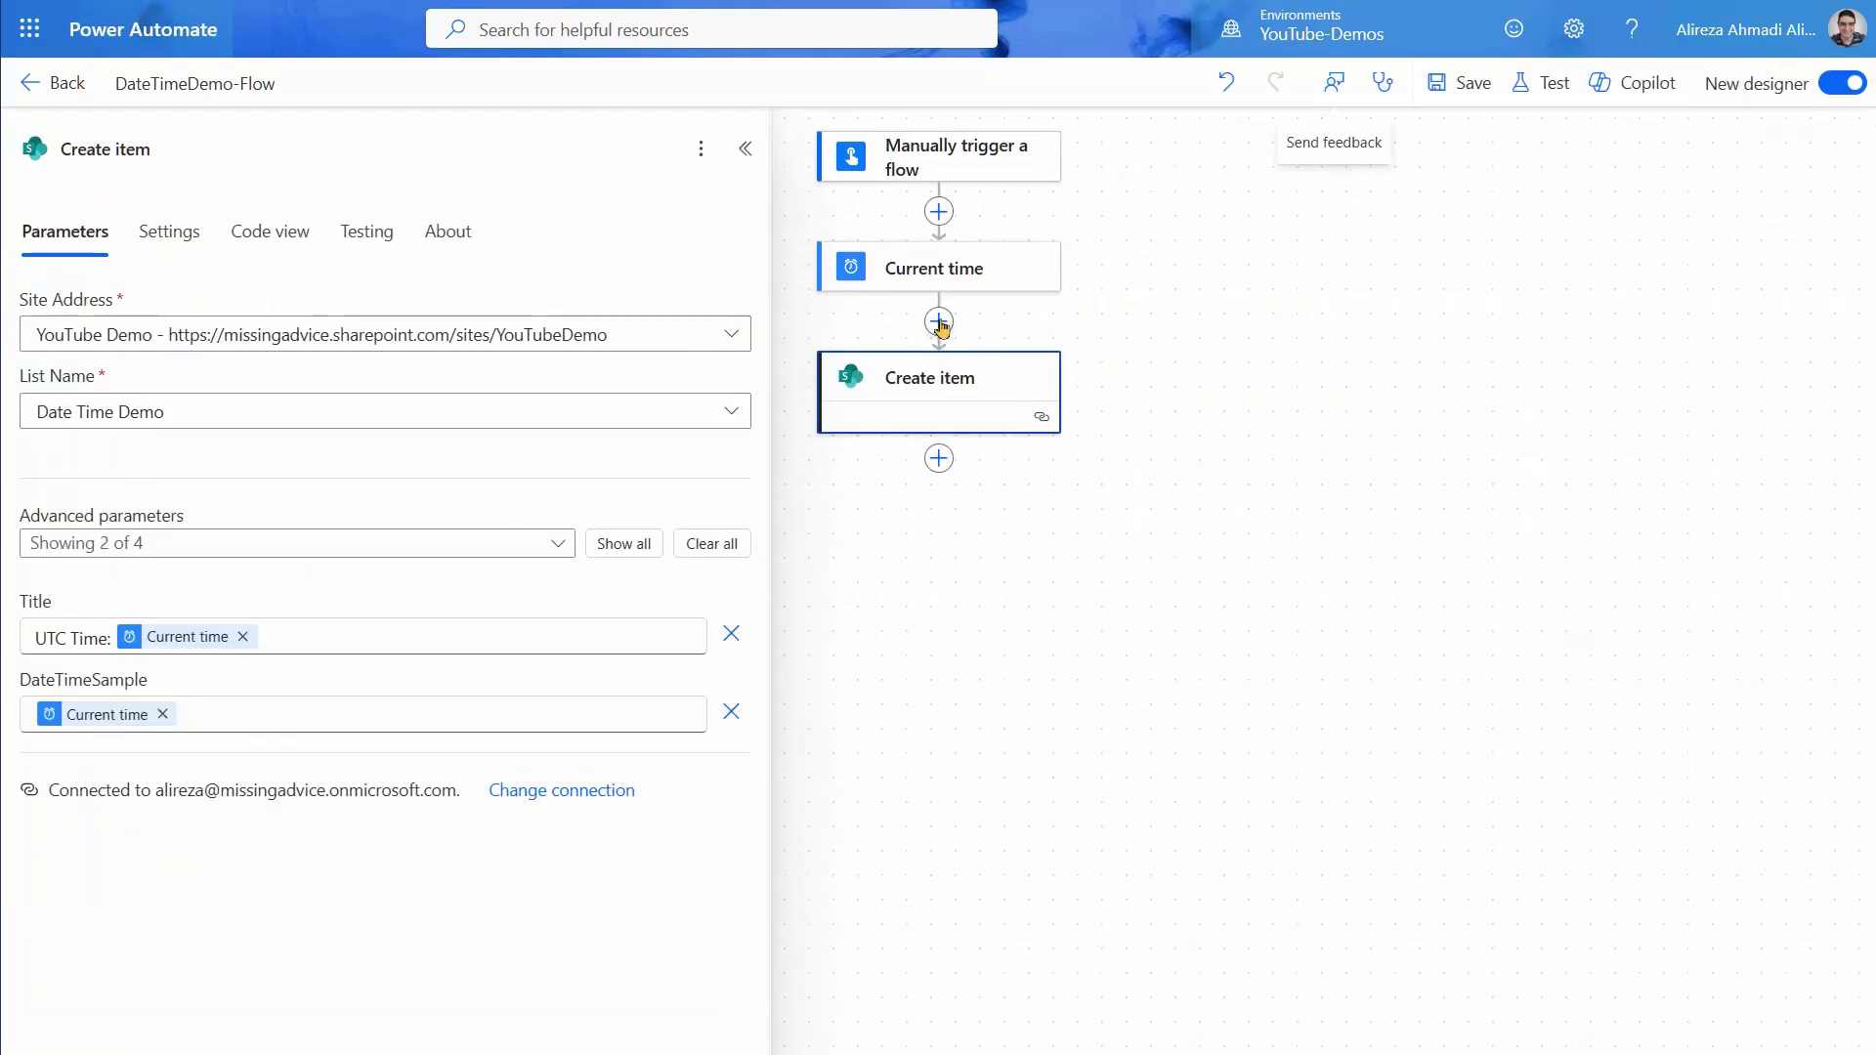
# - Insert a Convert time zone action before Create item, using Current time as base time
pyautogui.click(938, 322)
pyautogui.write('convert timezone')
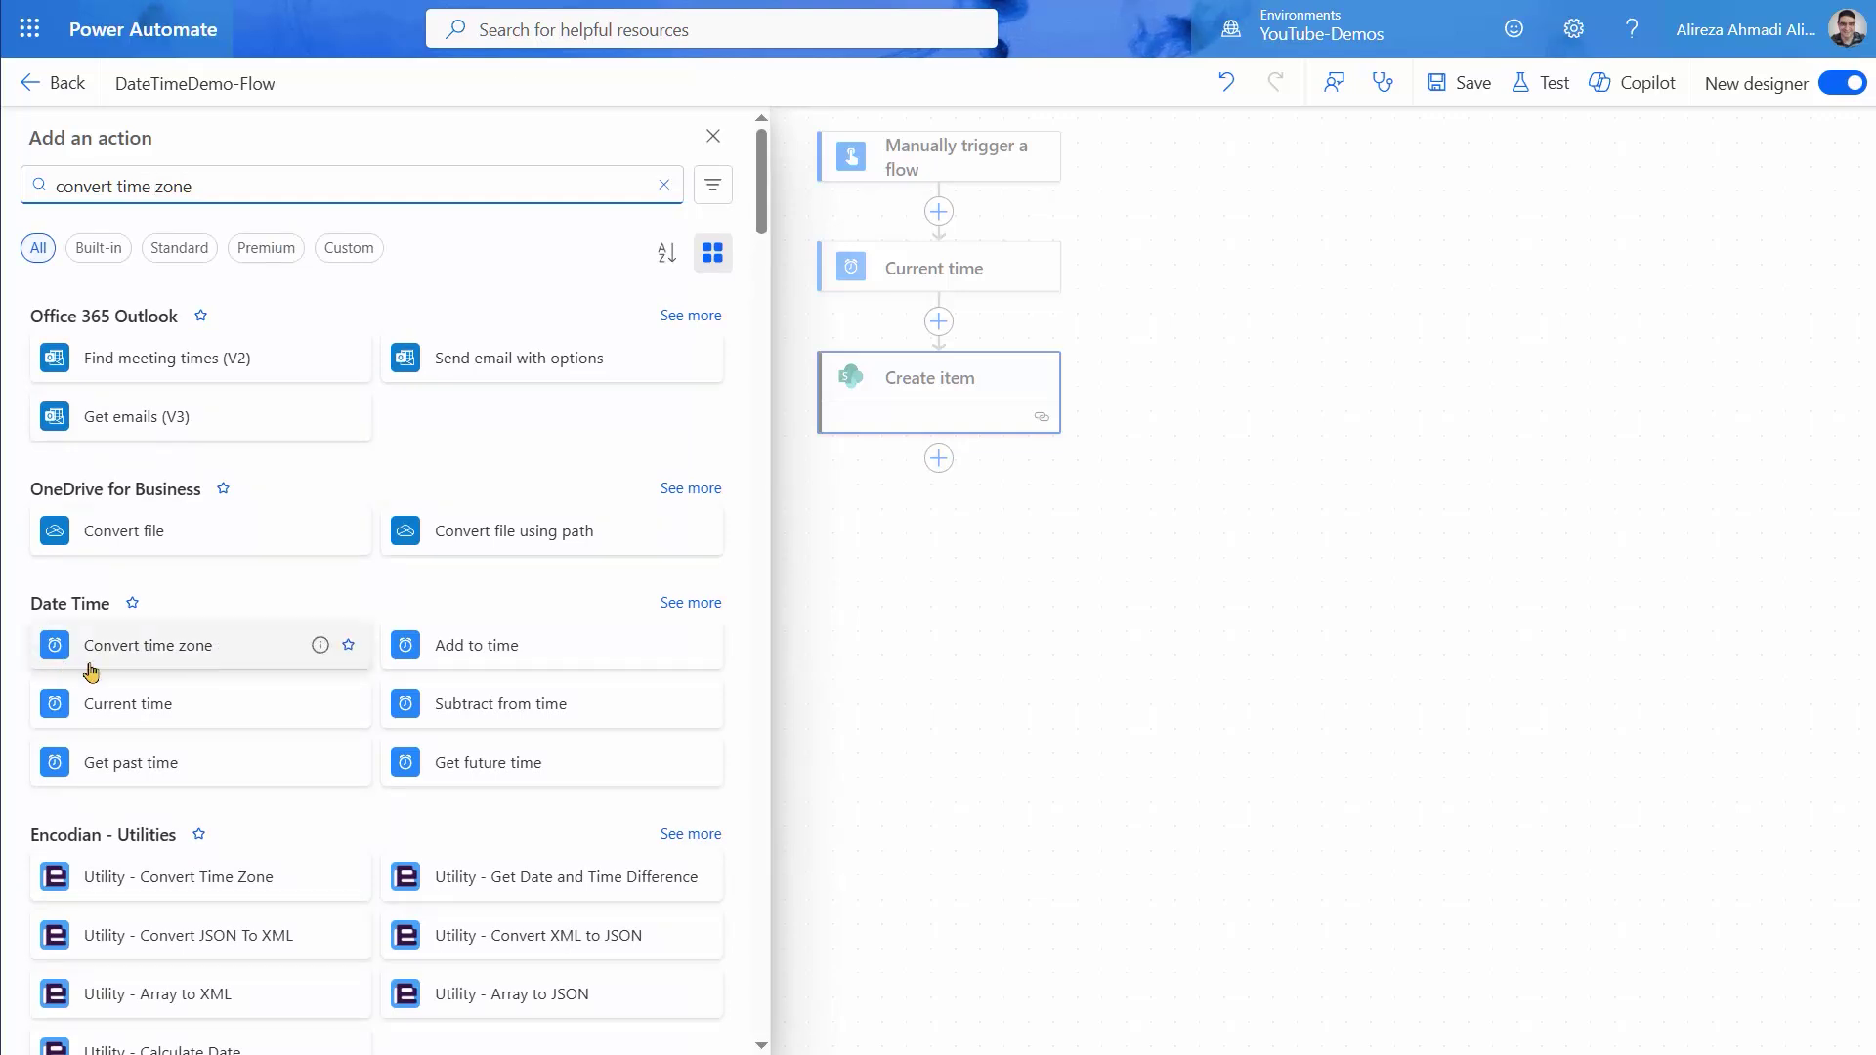
pyautogui.click(196, 645)
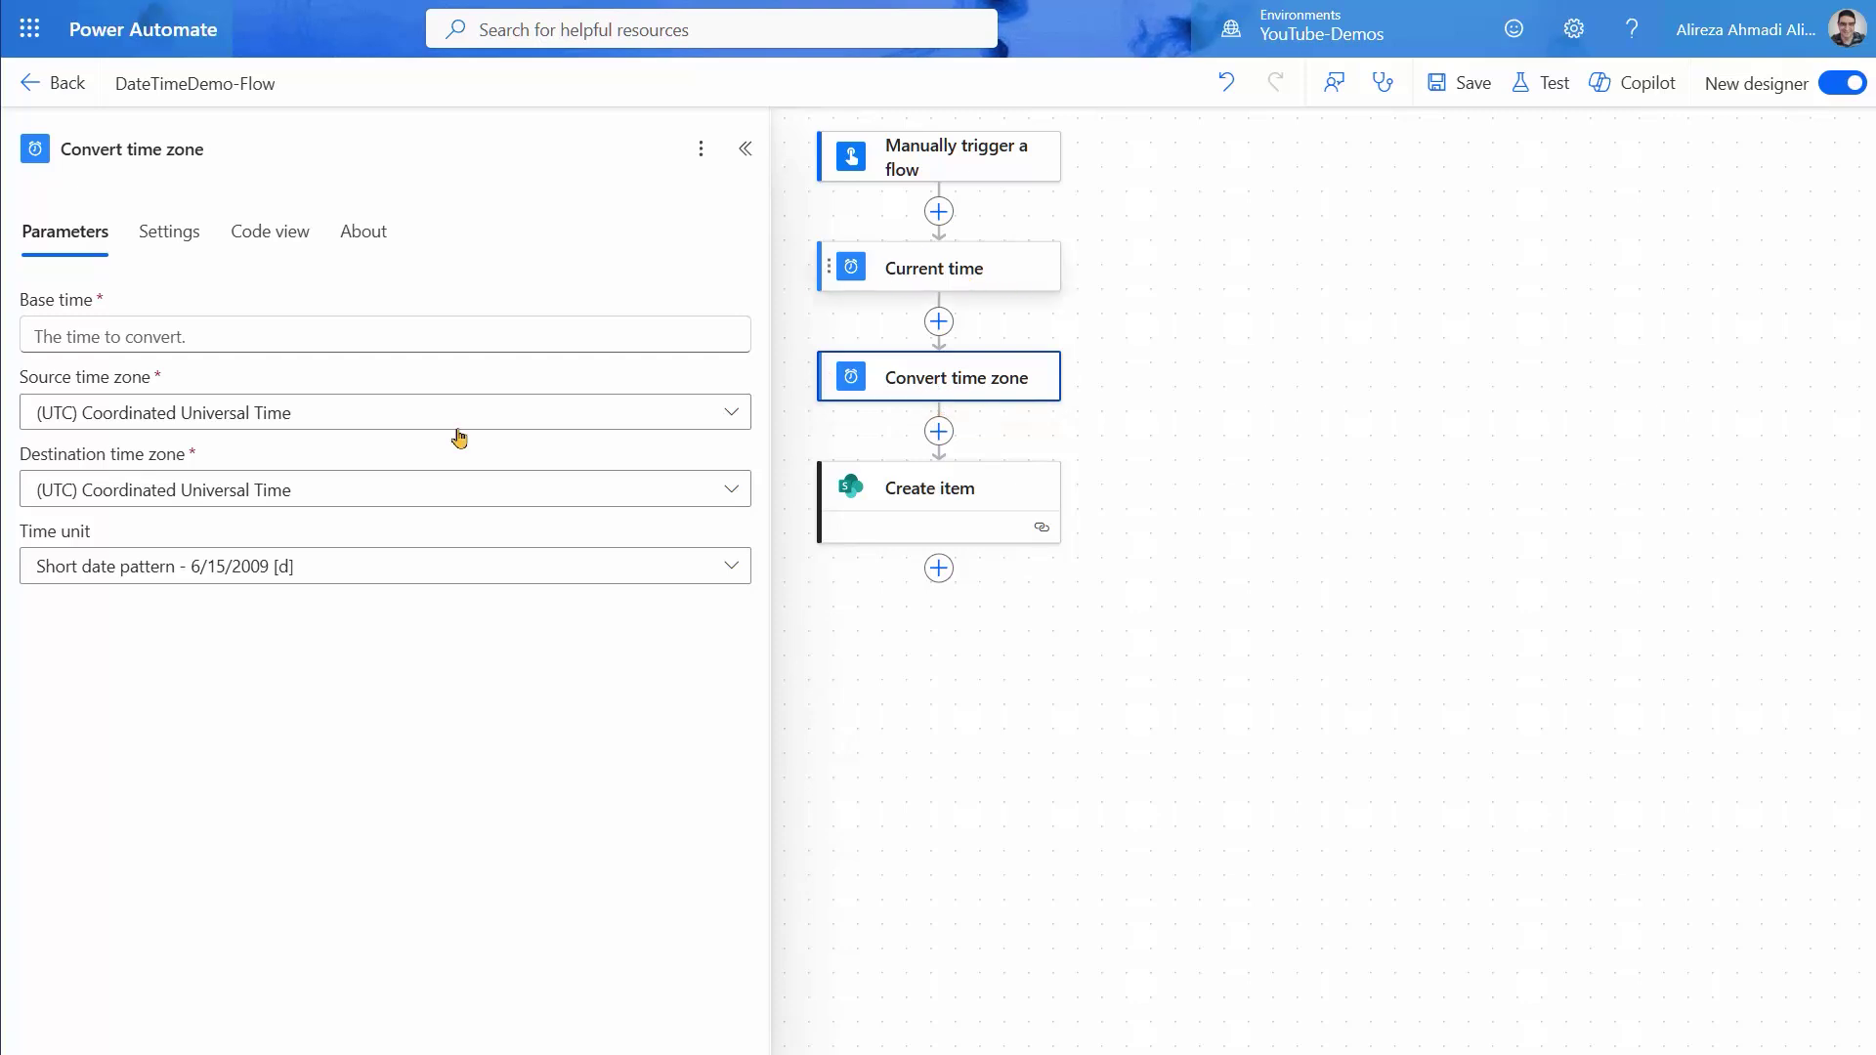
pyautogui.click(76, 338)
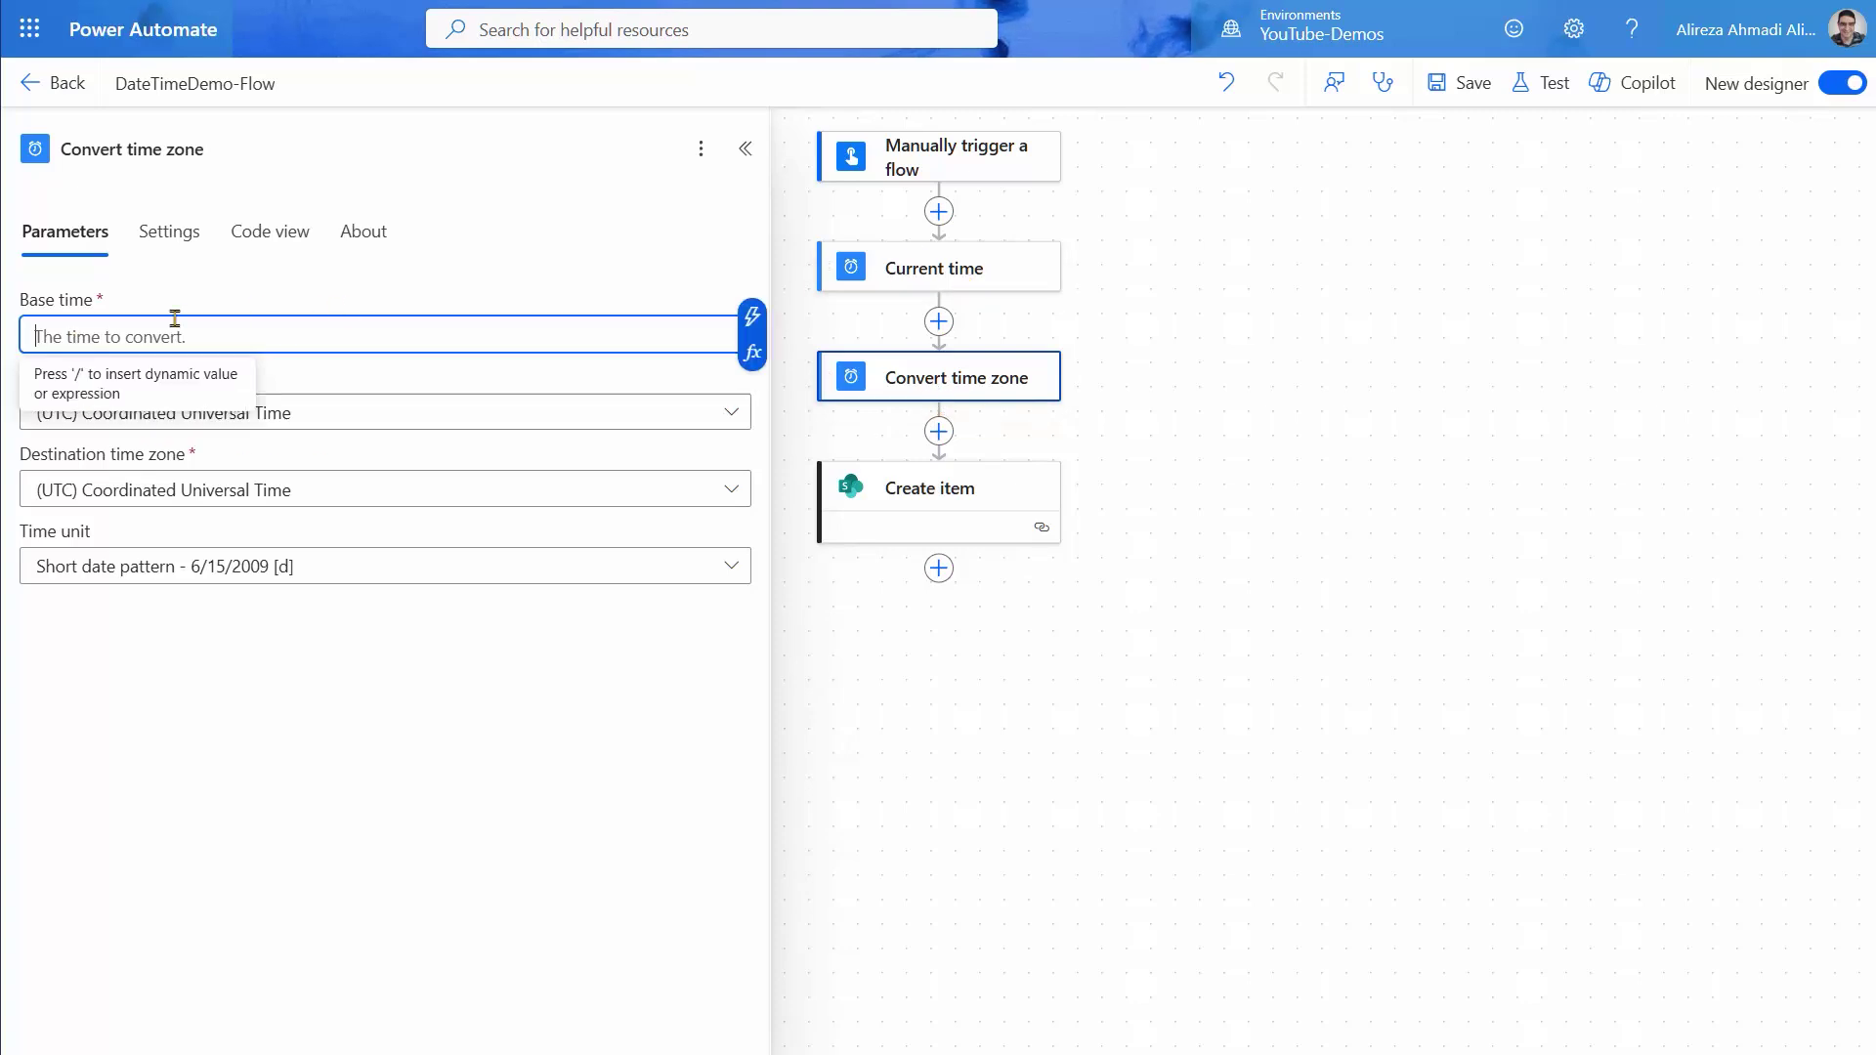
pyautogui.click(752, 319)
pyautogui.click(846, 375)
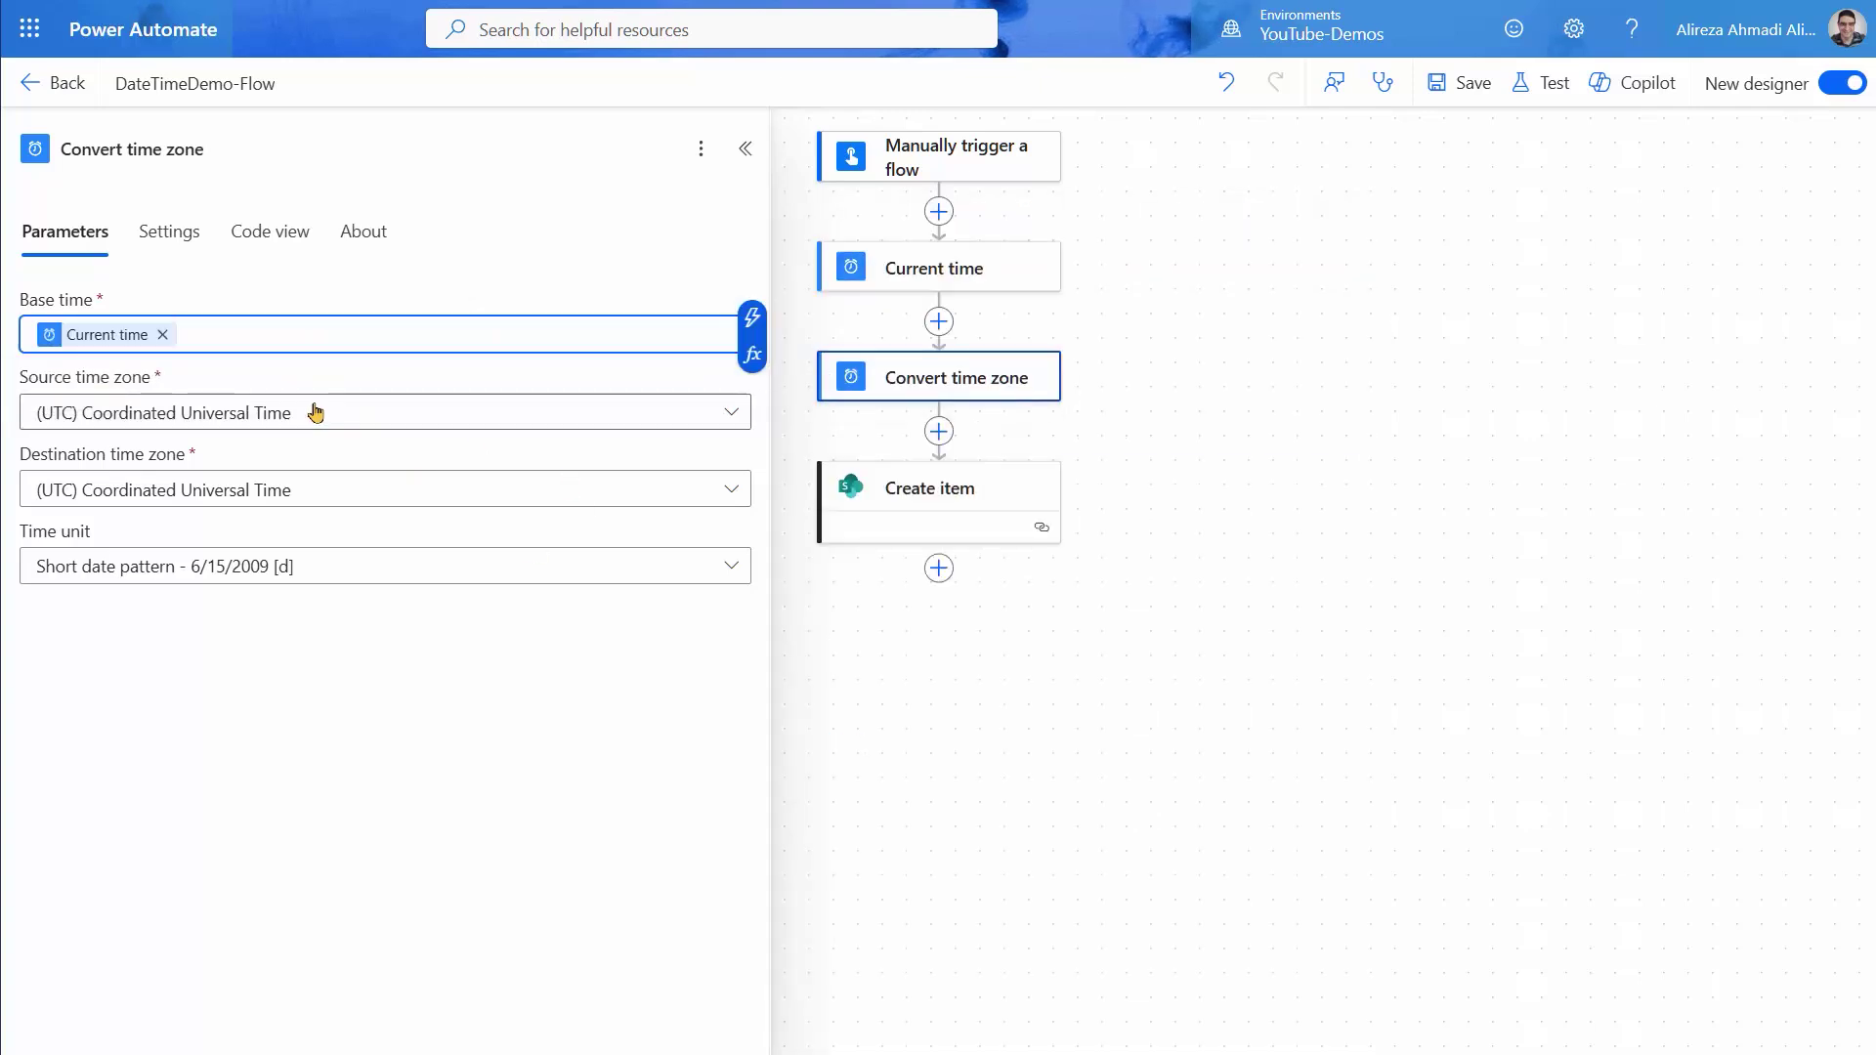
# - Convert from UTC to Eastern Time (US & Canada) in full long date/time format, then save
pyautogui.click(119, 418)
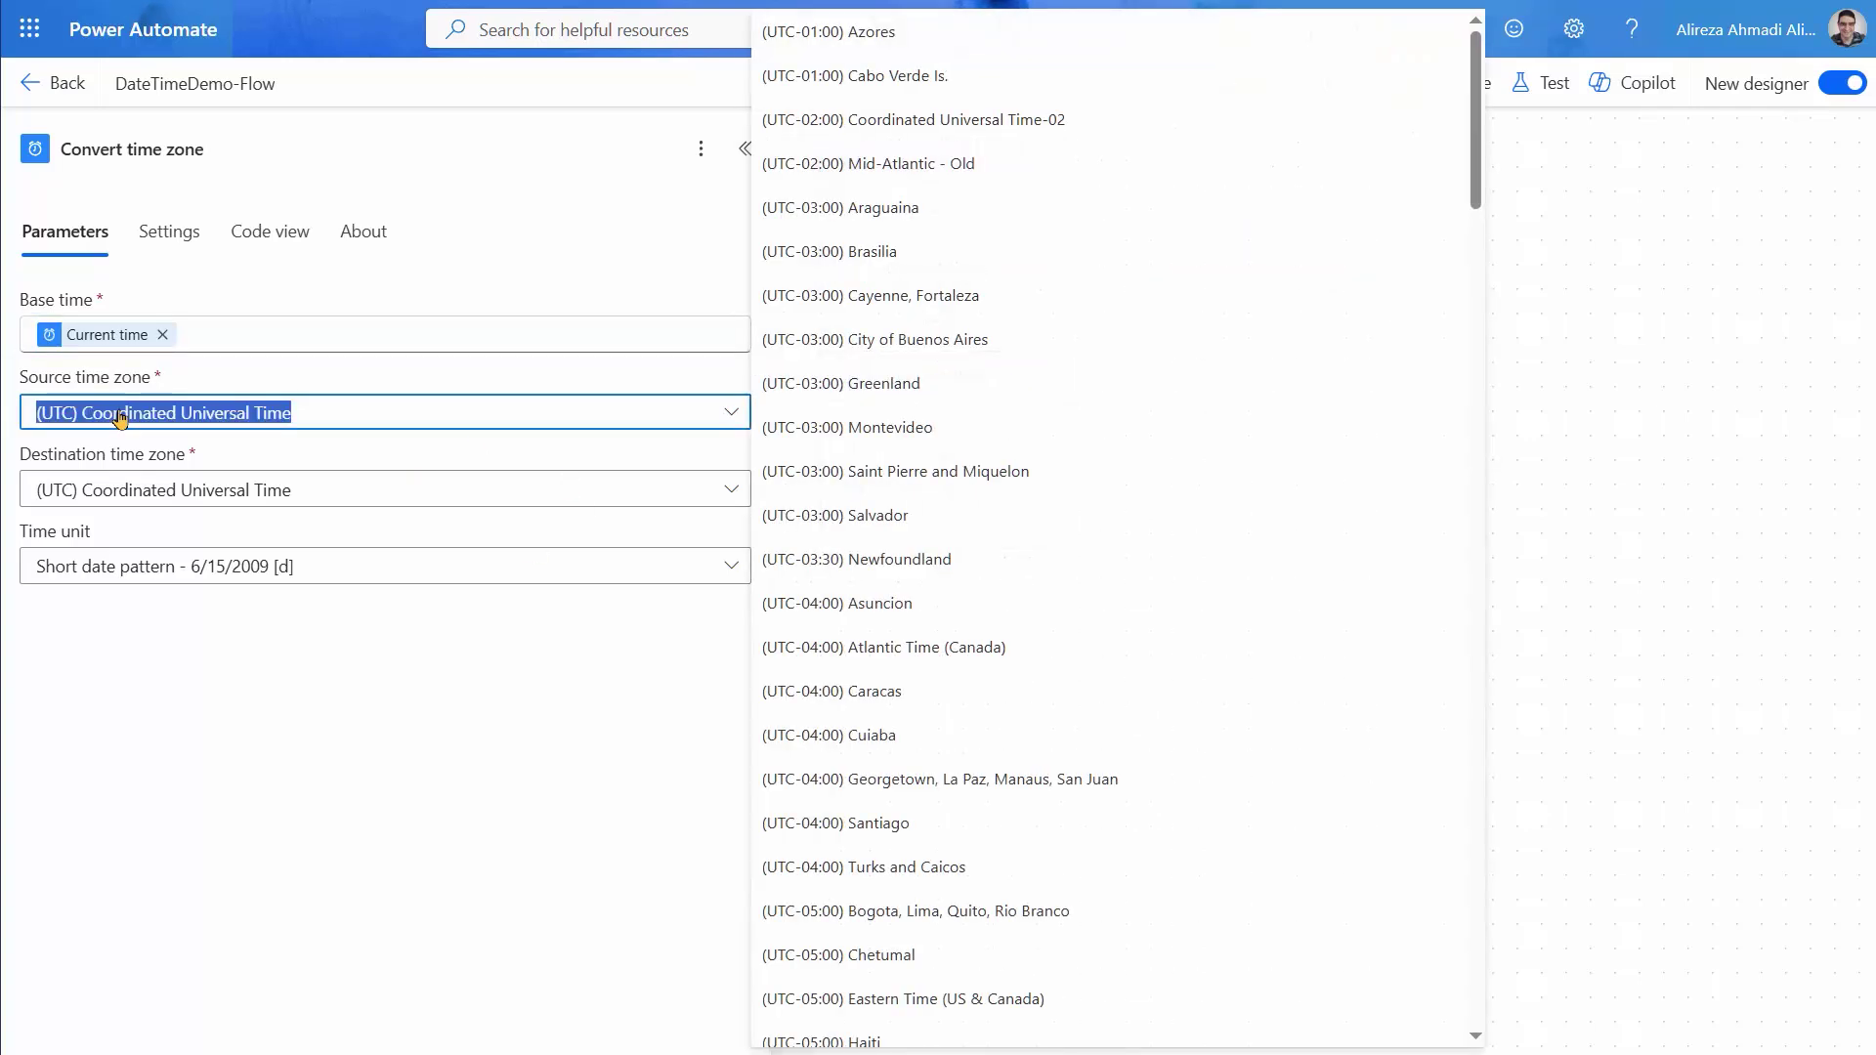
pyautogui.click(120, 418)
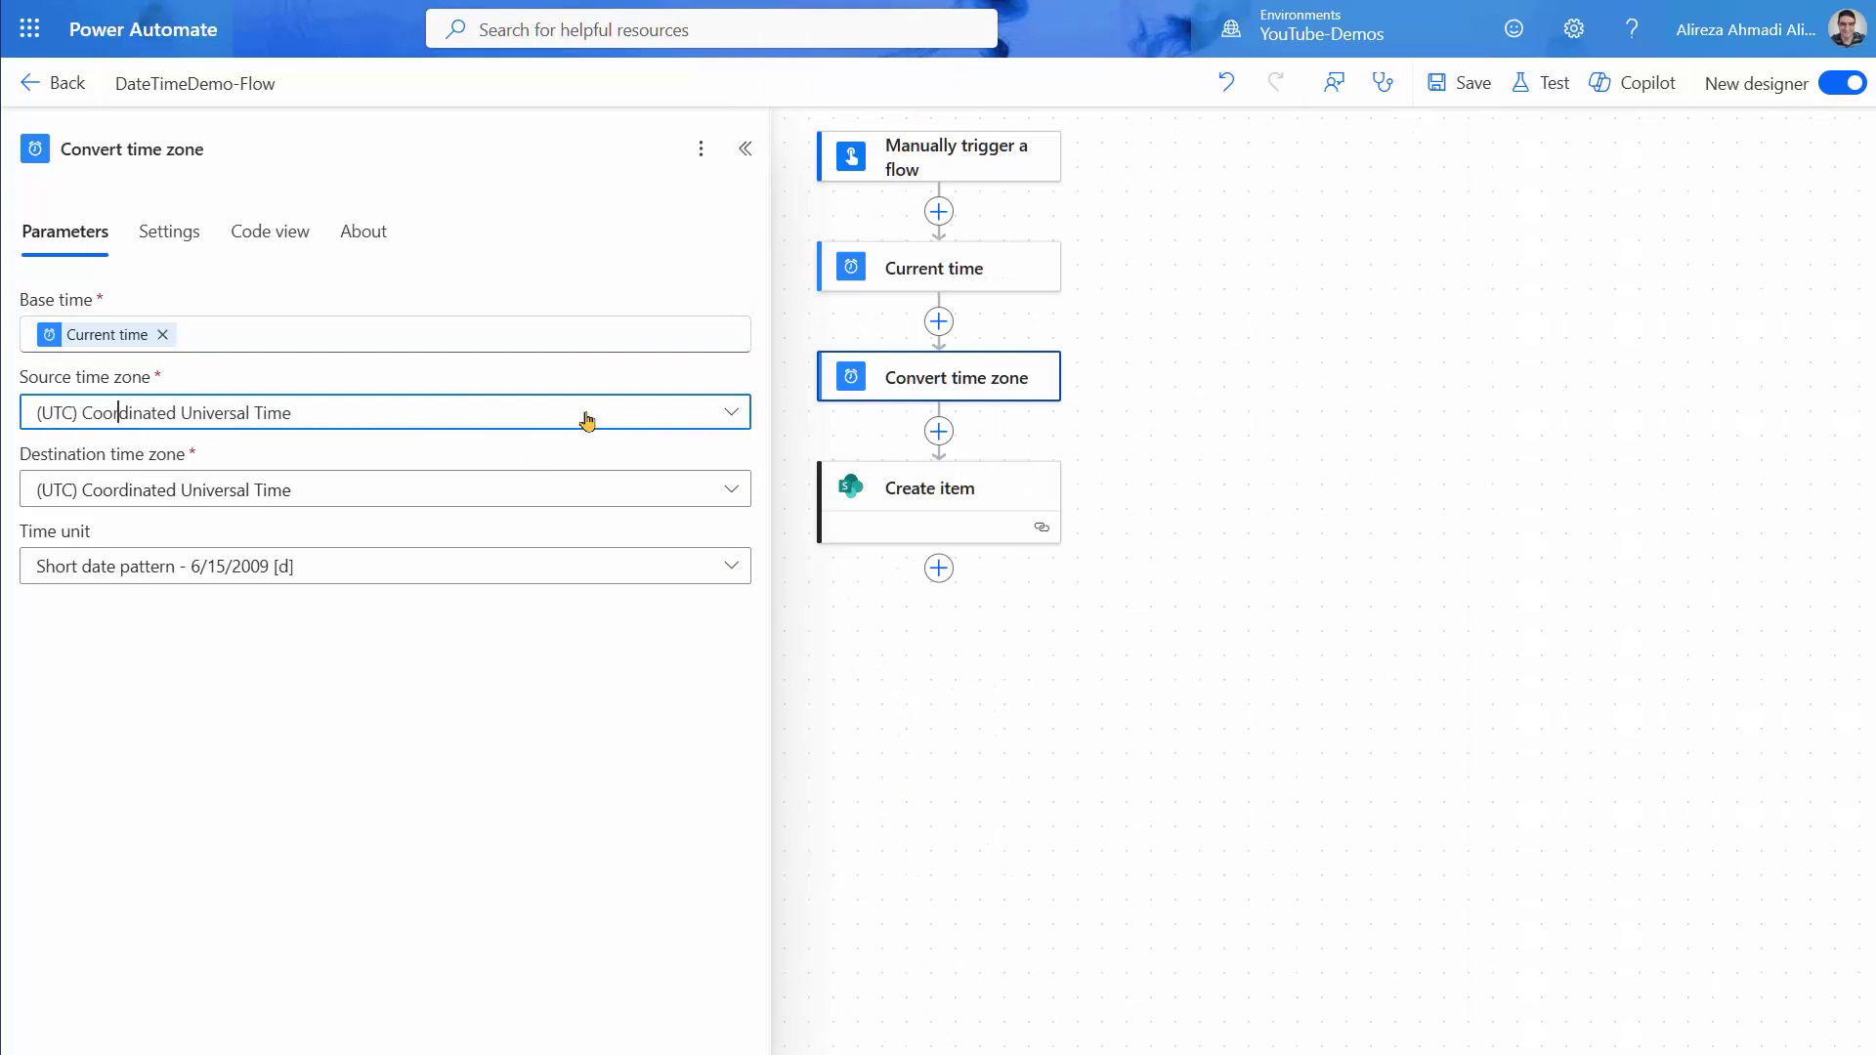
pyautogui.click(732, 492)
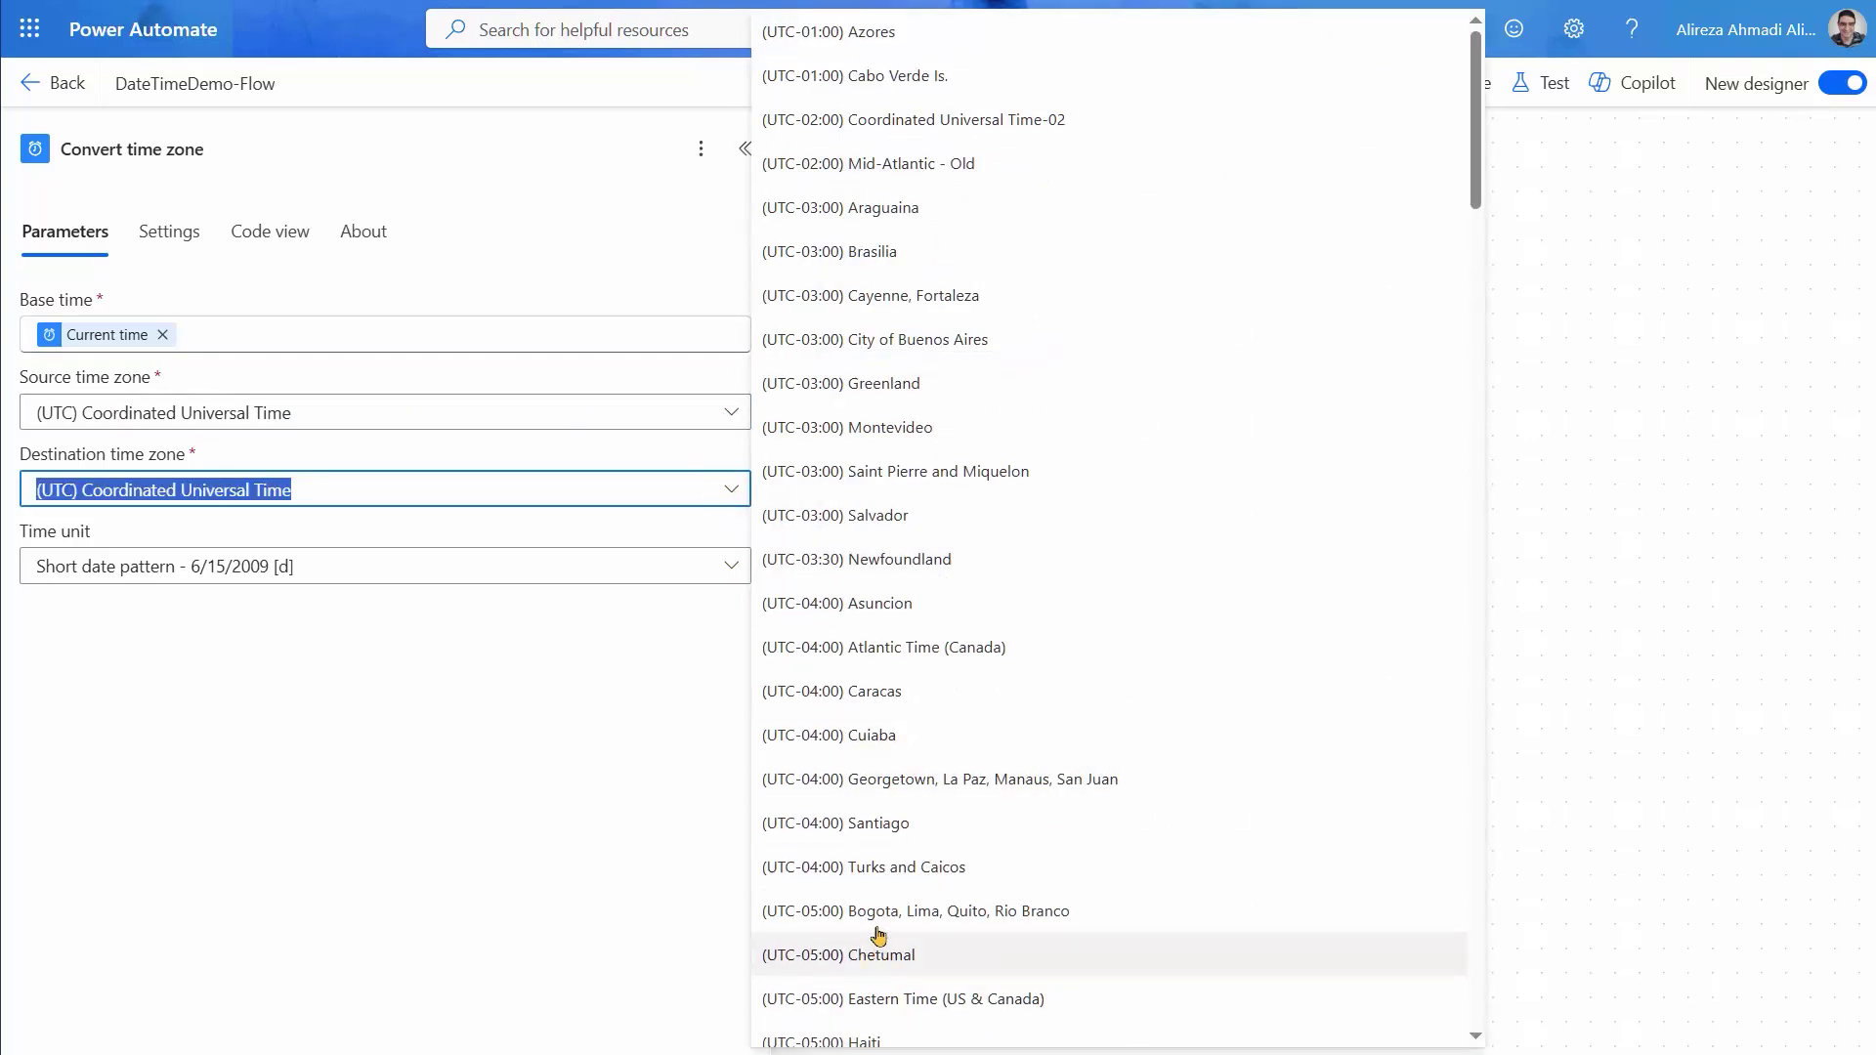
pyautogui.click(894, 999)
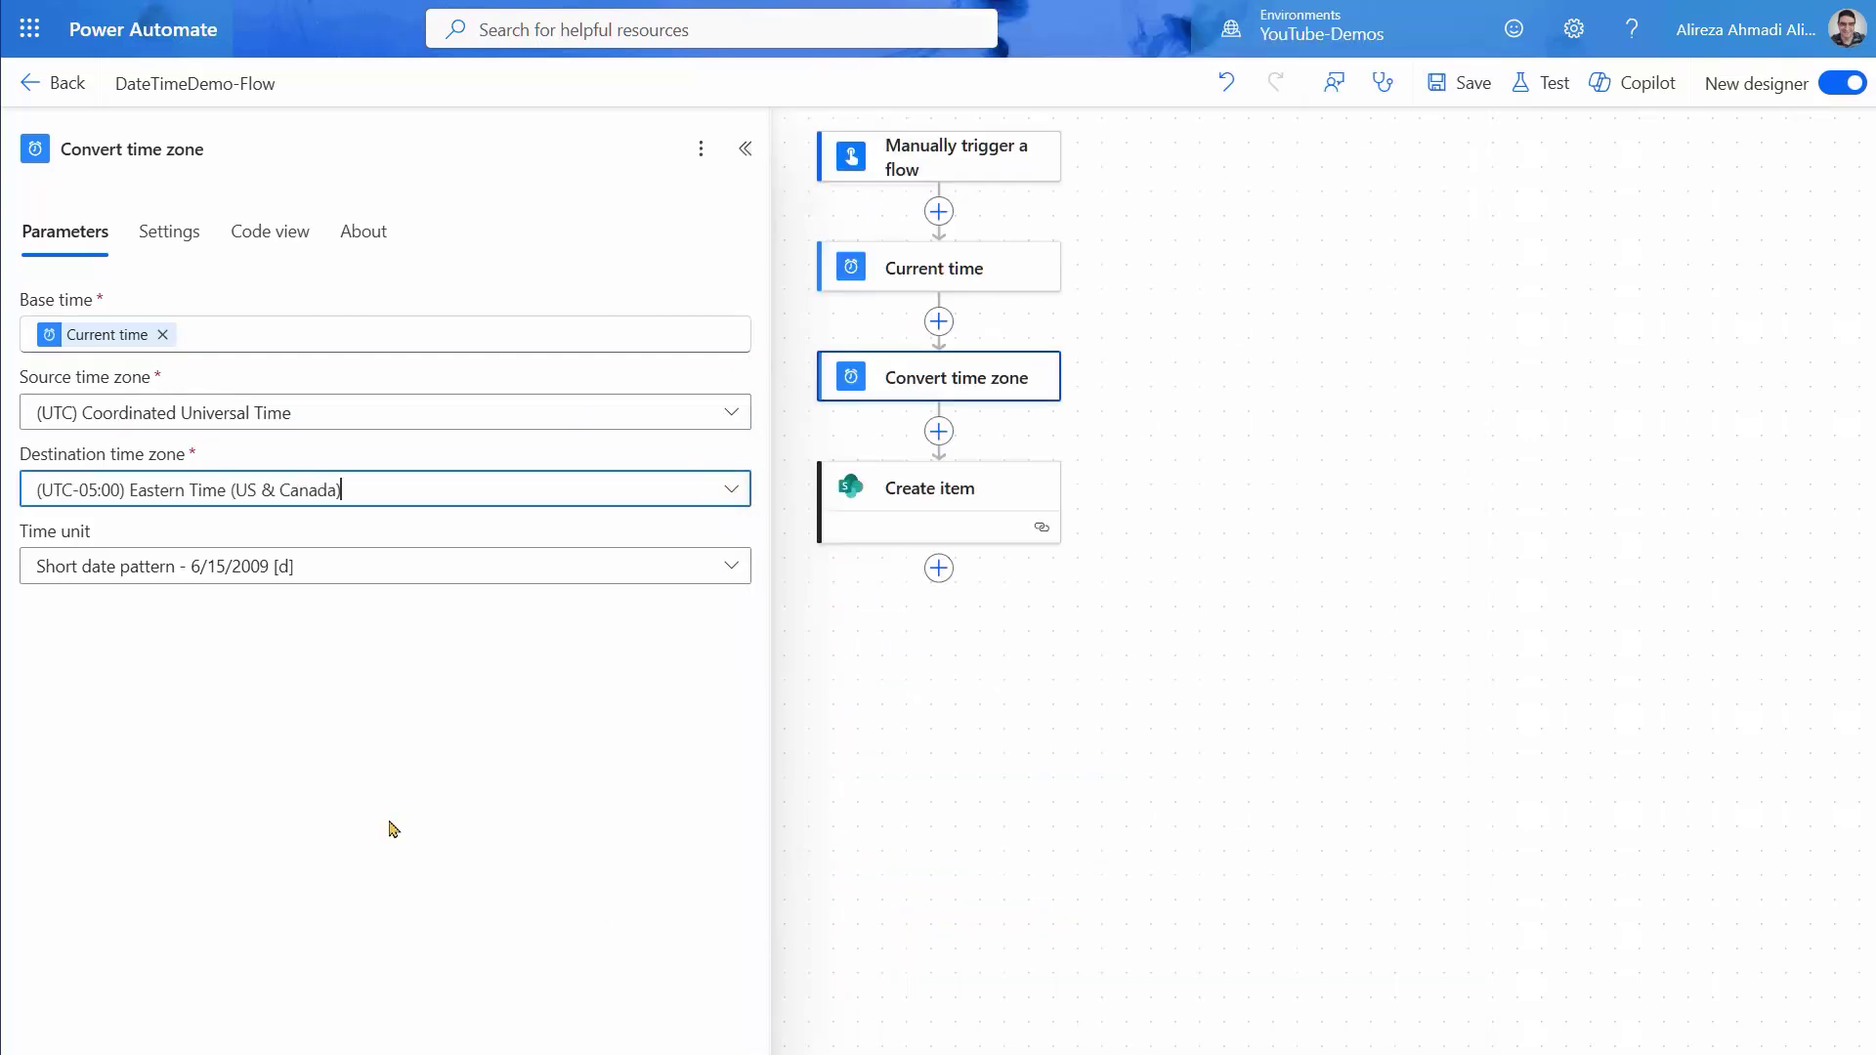
pyautogui.click(731, 566)
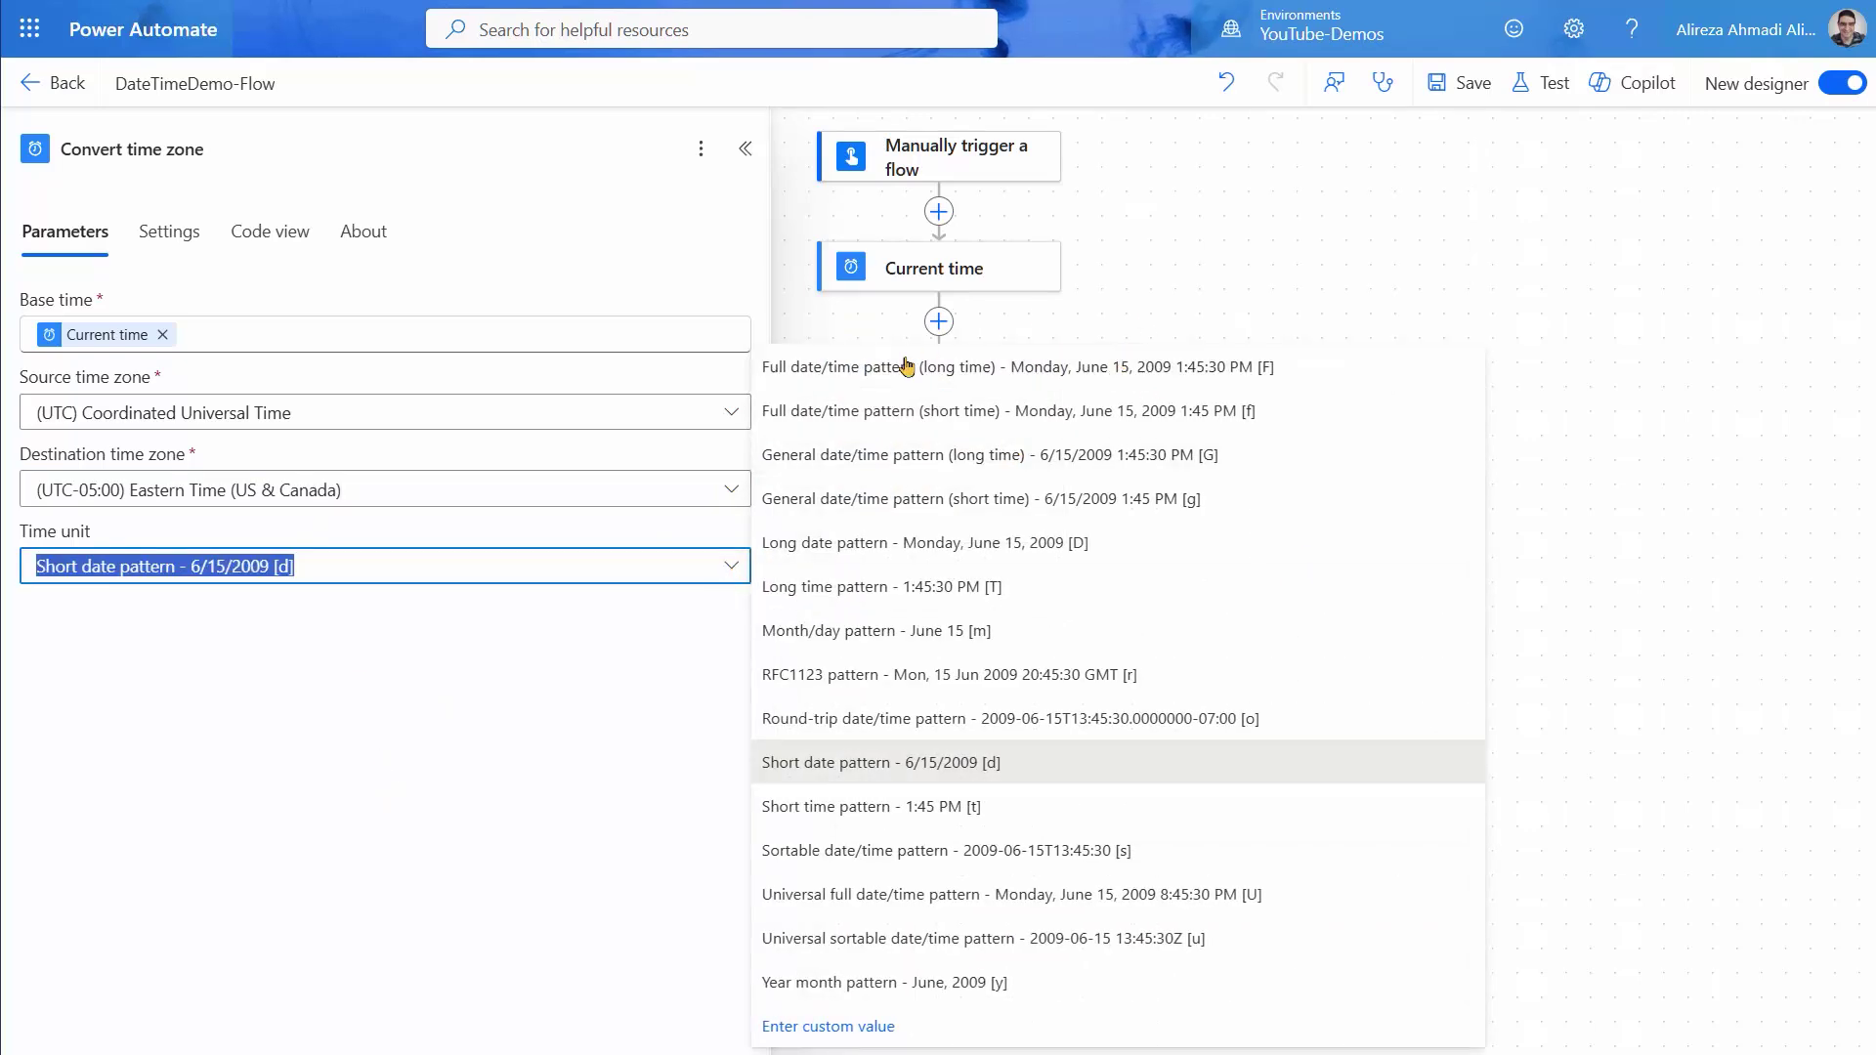
pyautogui.click(954, 381)
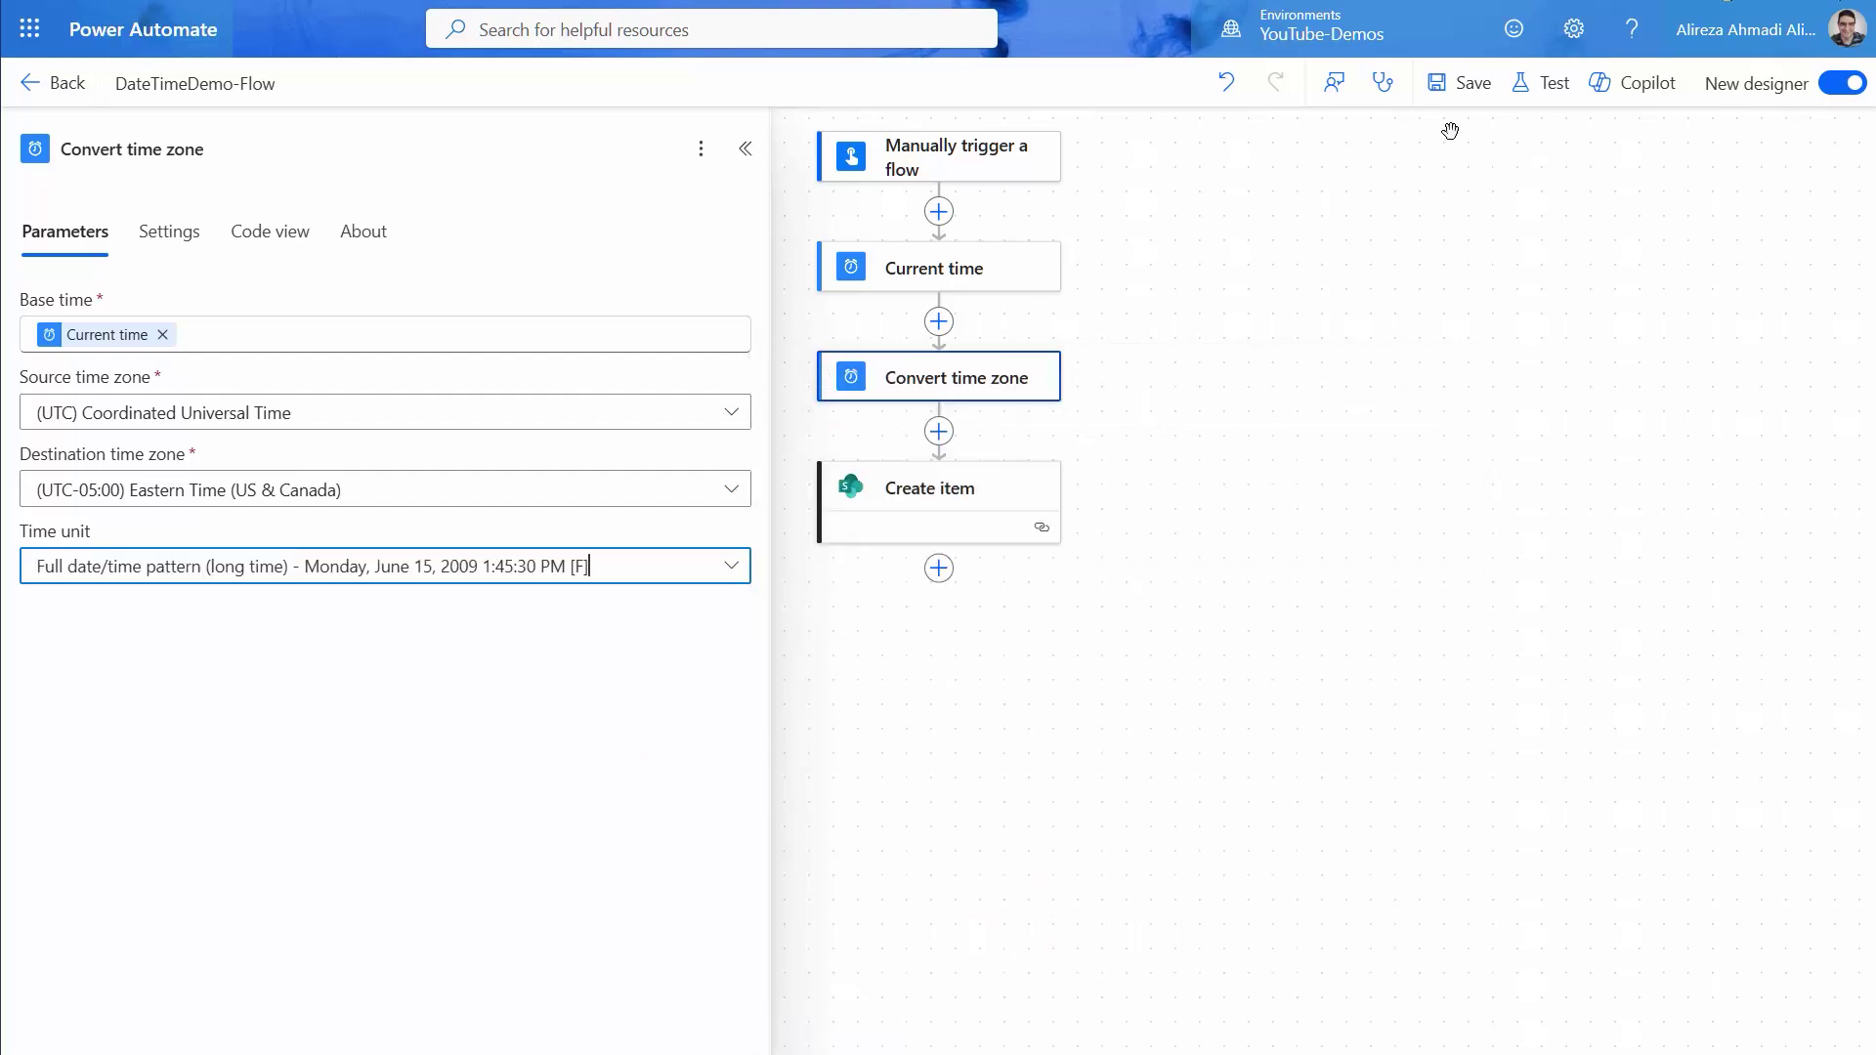
pyautogui.click(1471, 83)
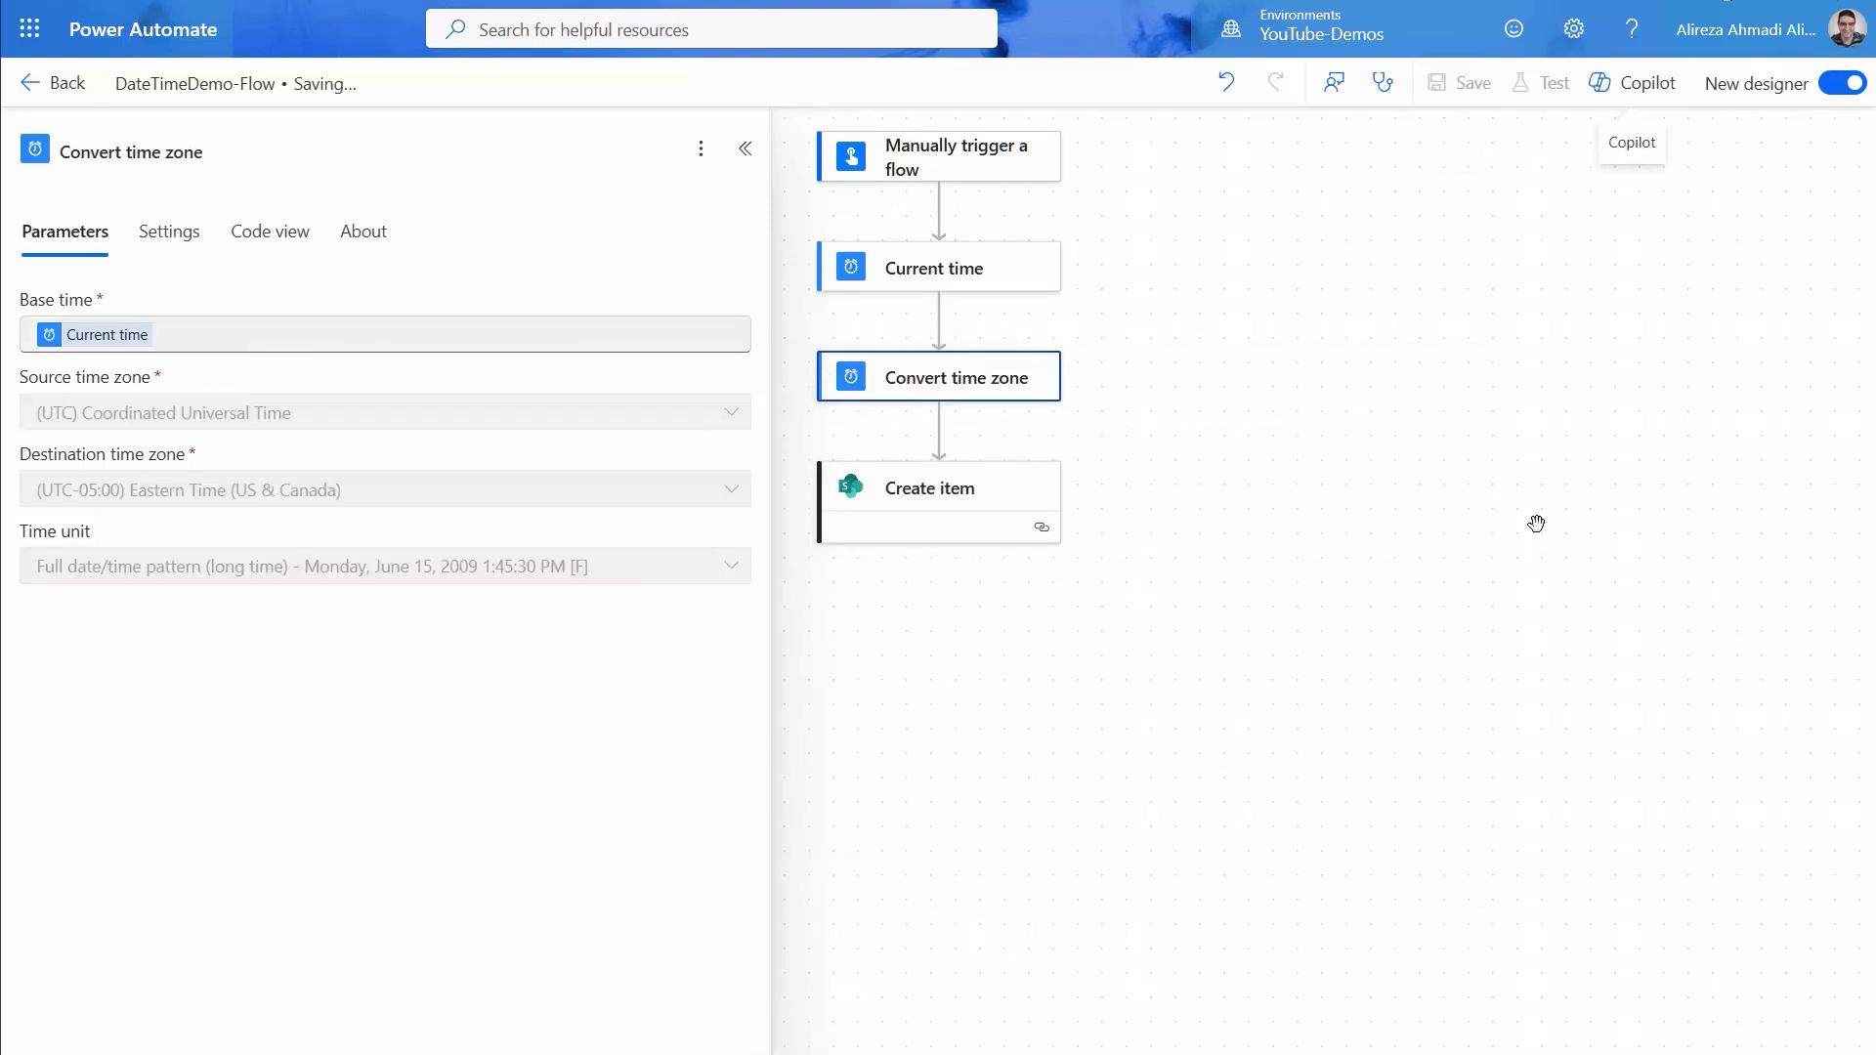
# - Run a manual test yielding Sunday, October 5, 2025 1:00:03 PM, and compare with a local clock
pyautogui.click(1542, 86)
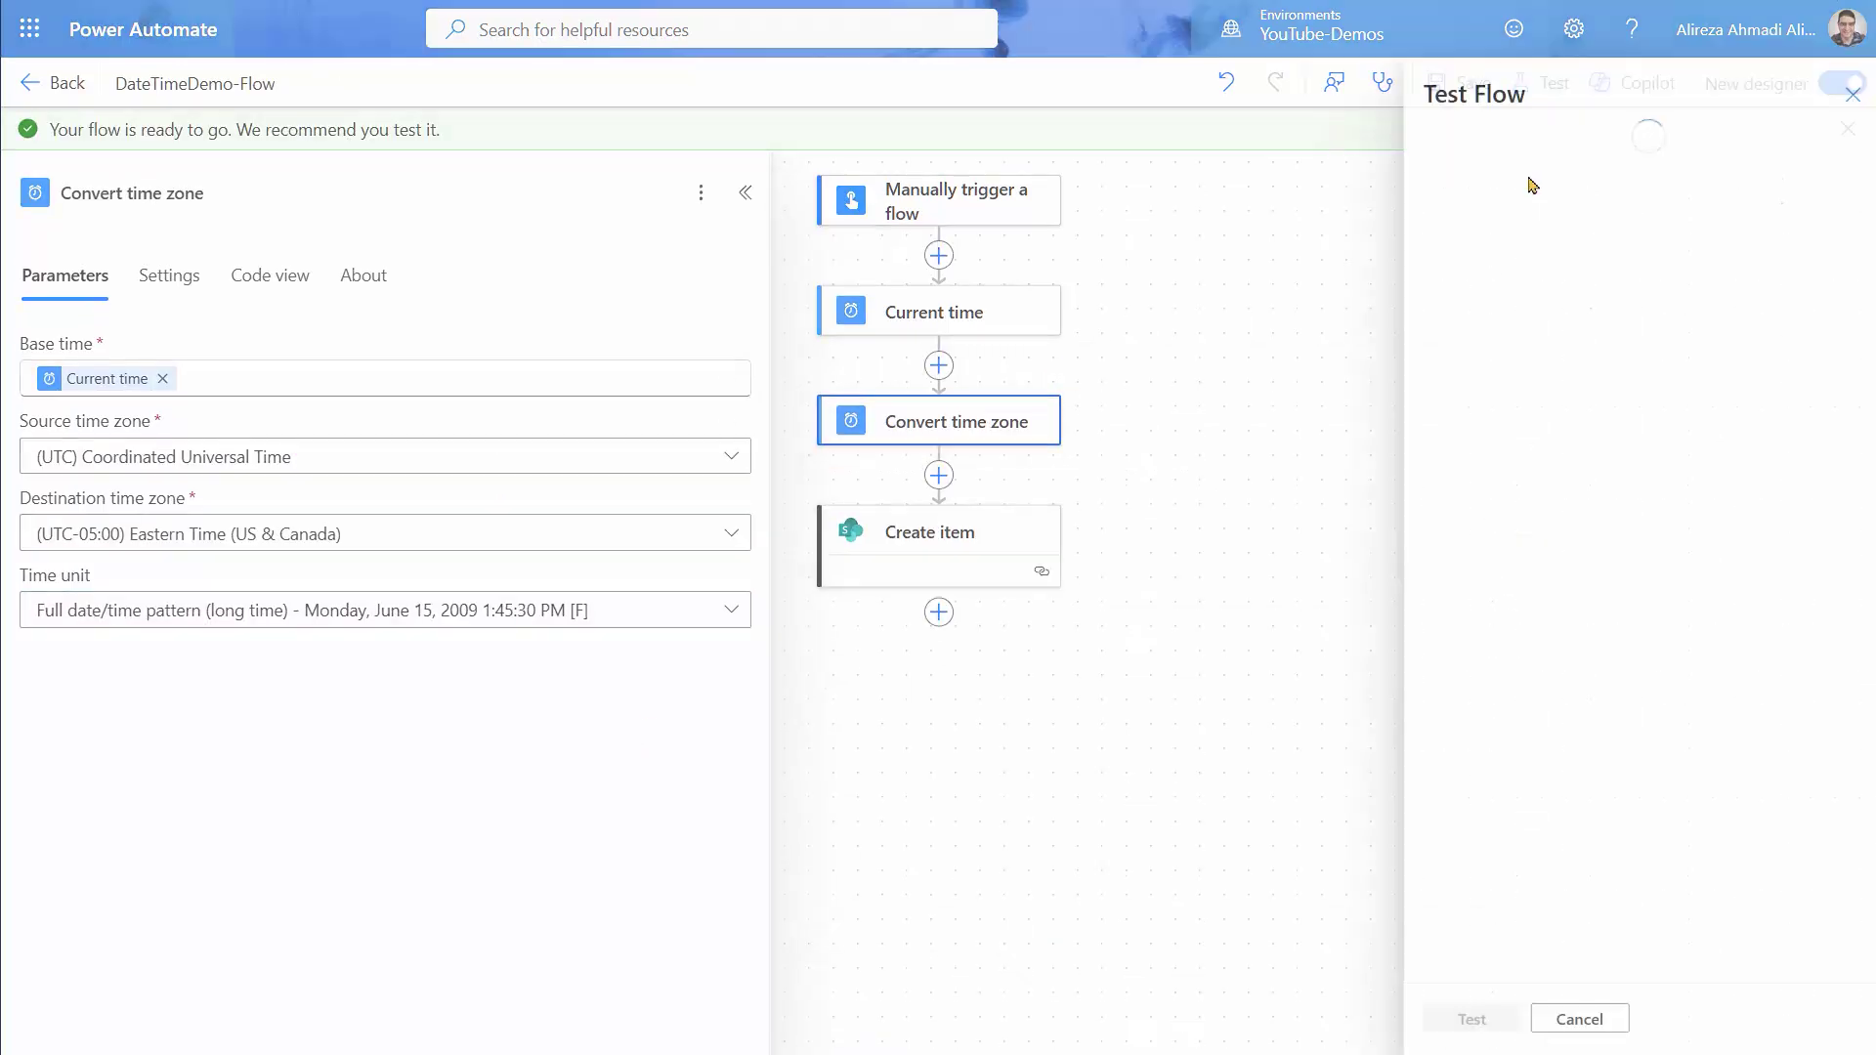
pyautogui.click(1483, 152)
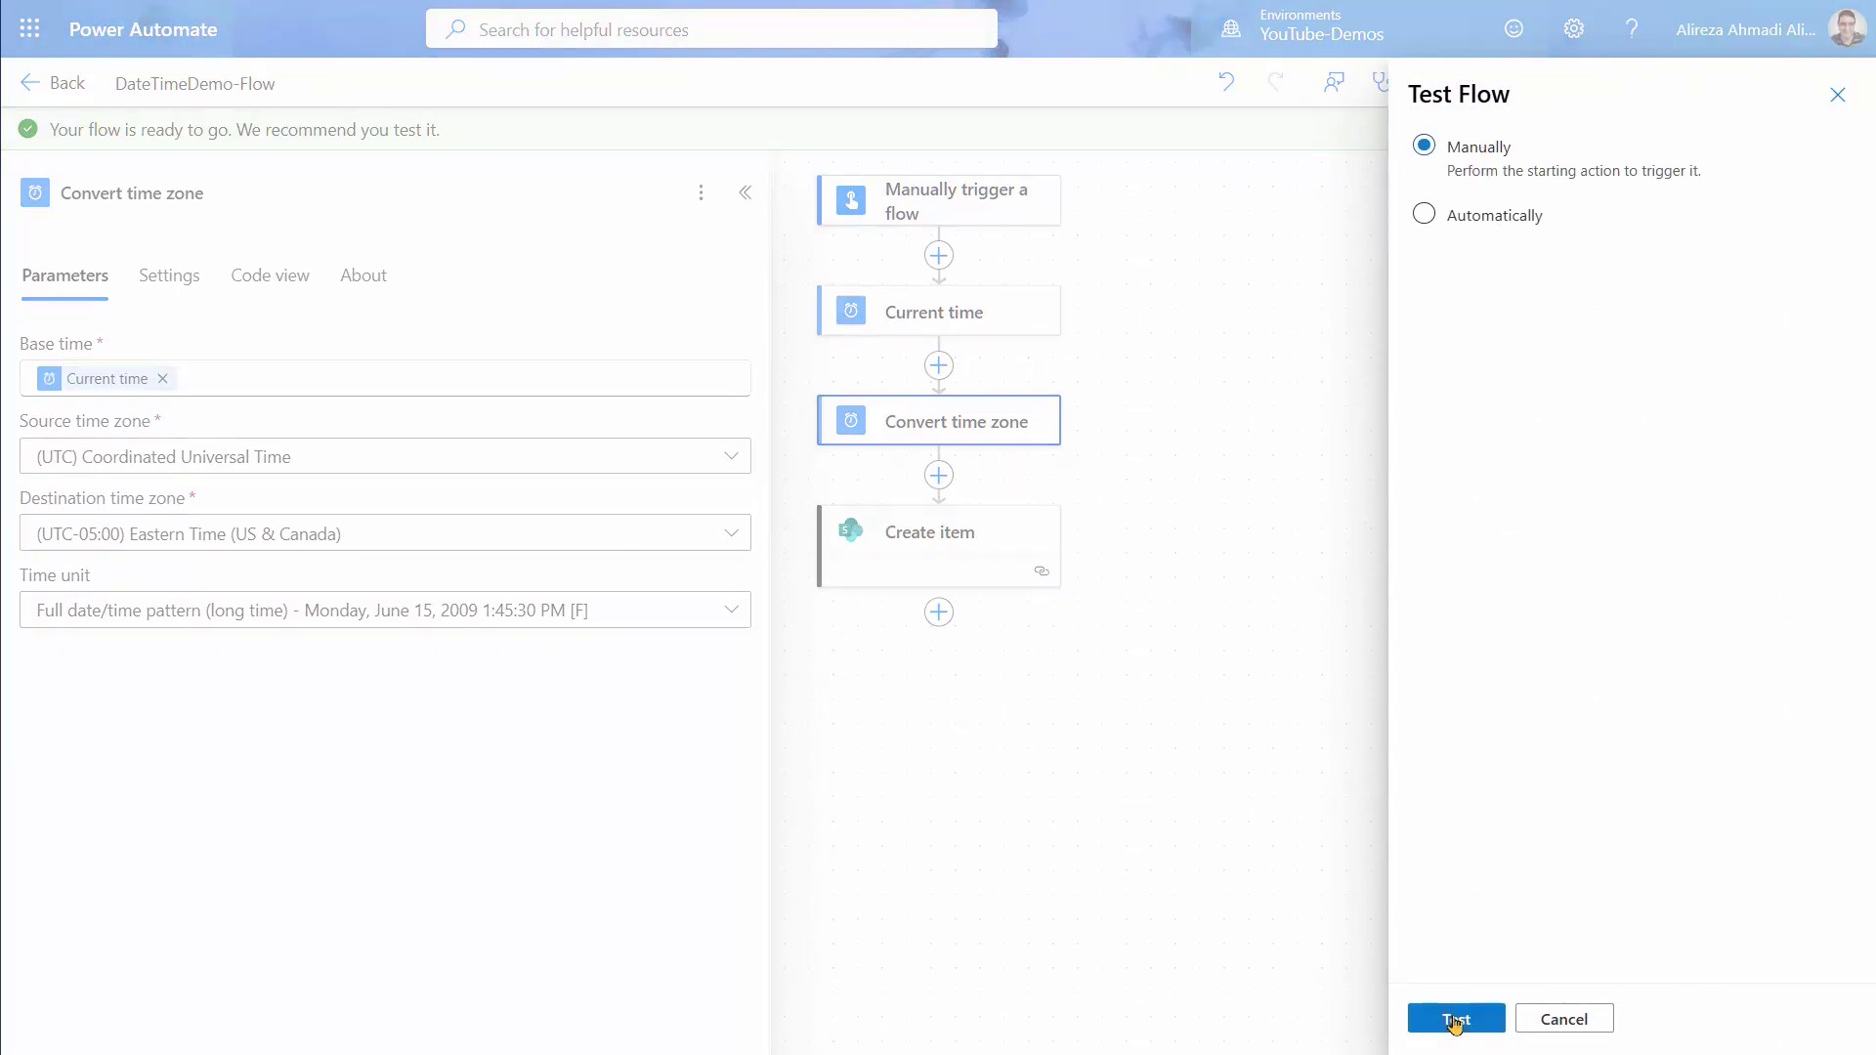
pyautogui.click(1455, 1019)
pyautogui.click(1466, 1017)
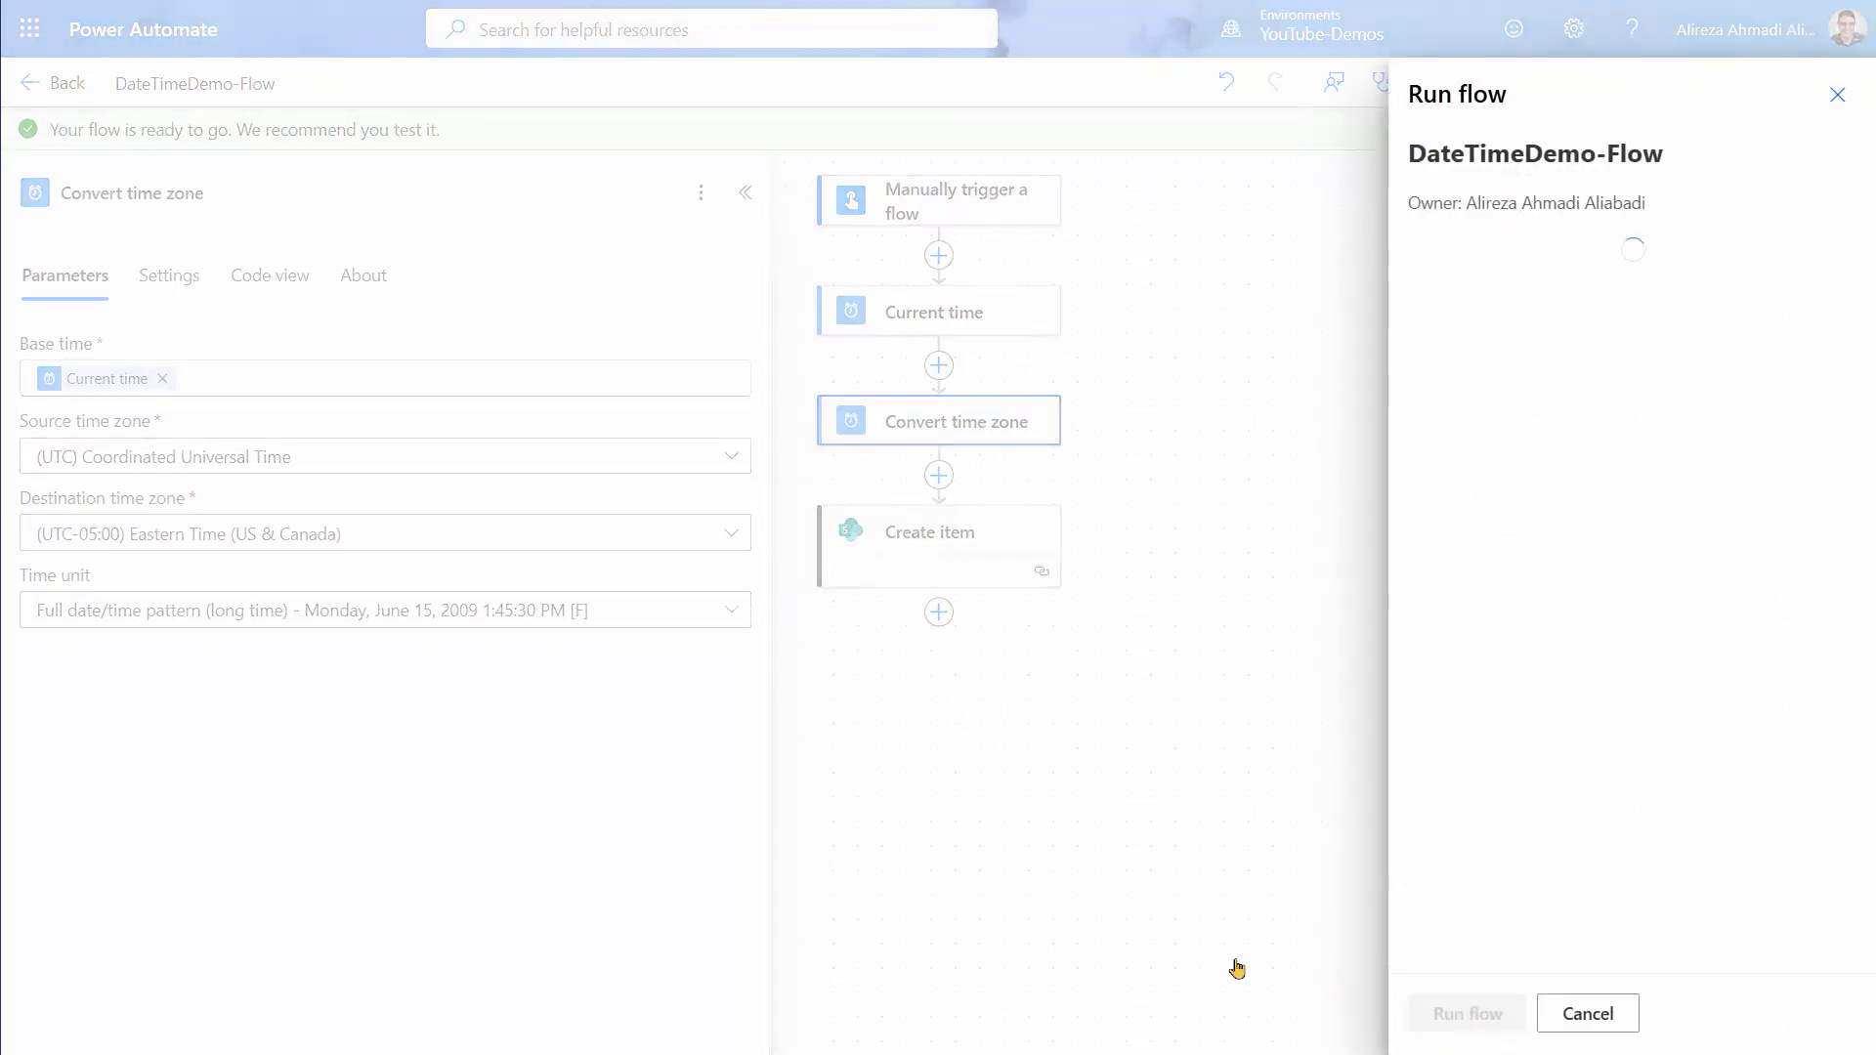
pyautogui.click(1453, 1014)
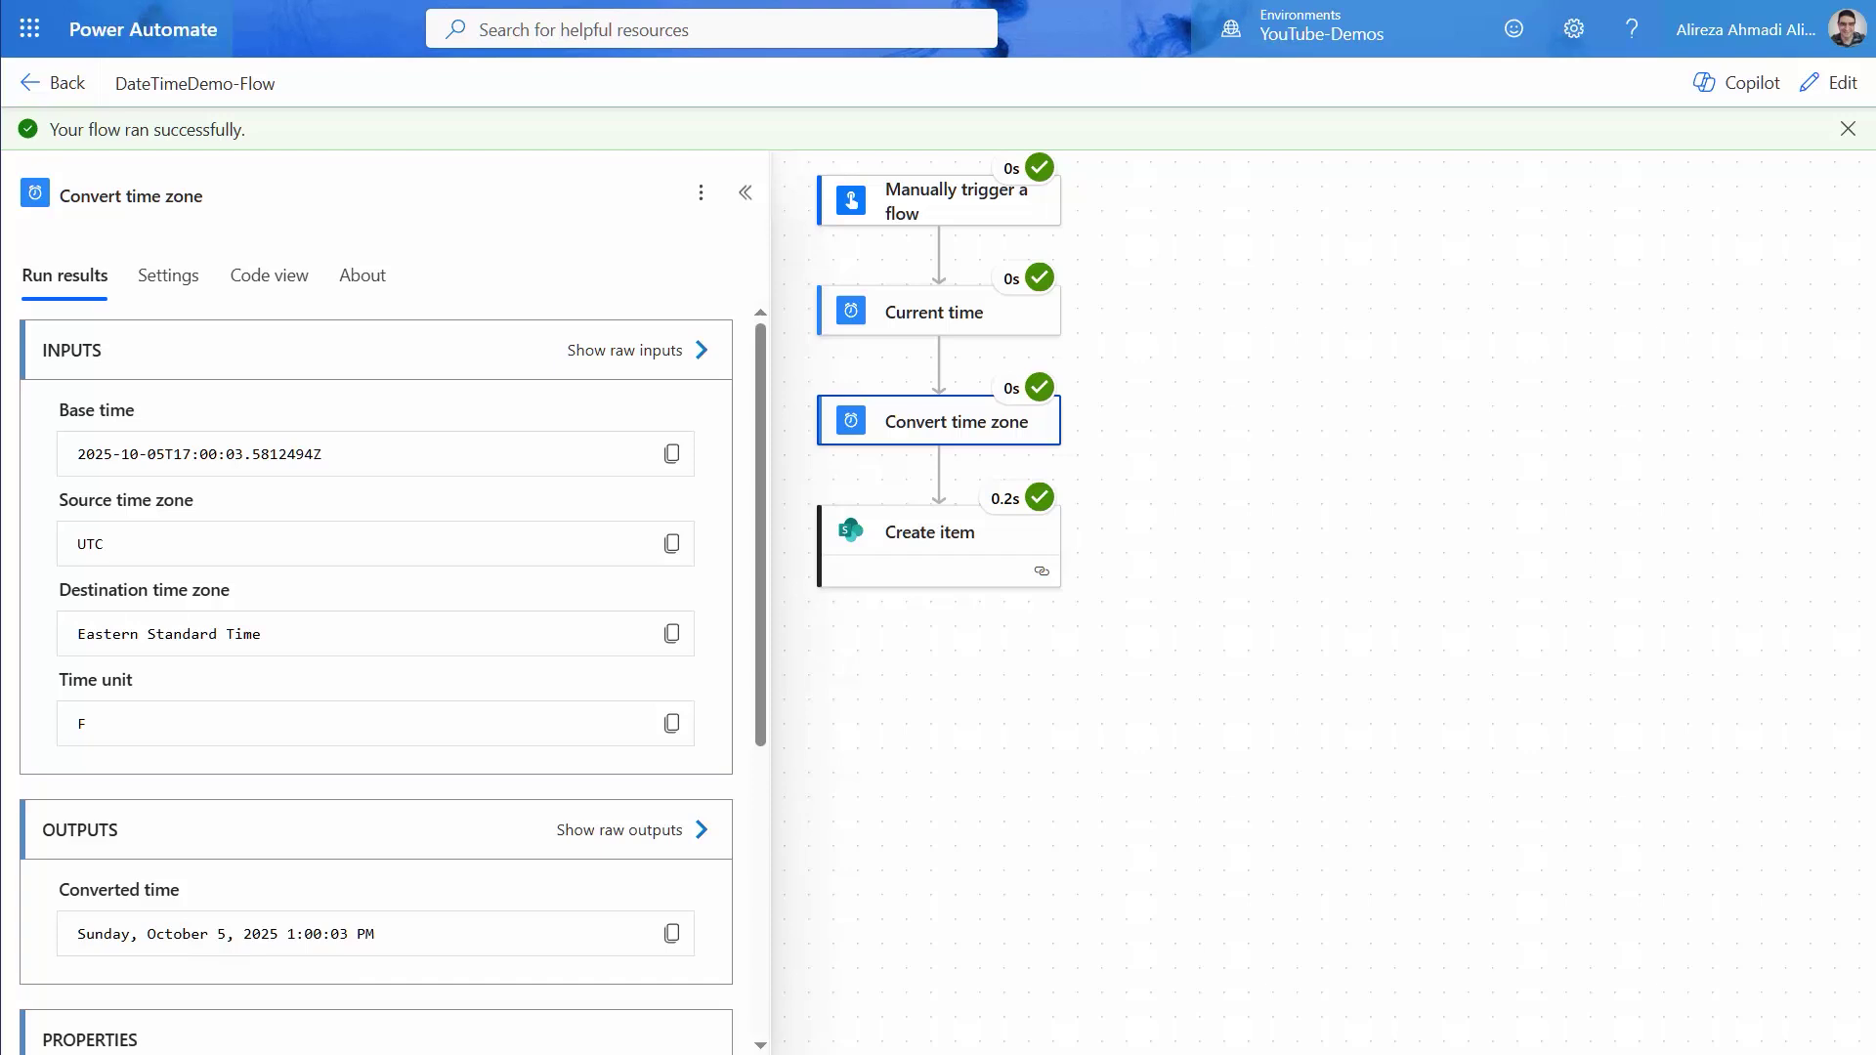
pyautogui.hotkey('alt', 'Tab')
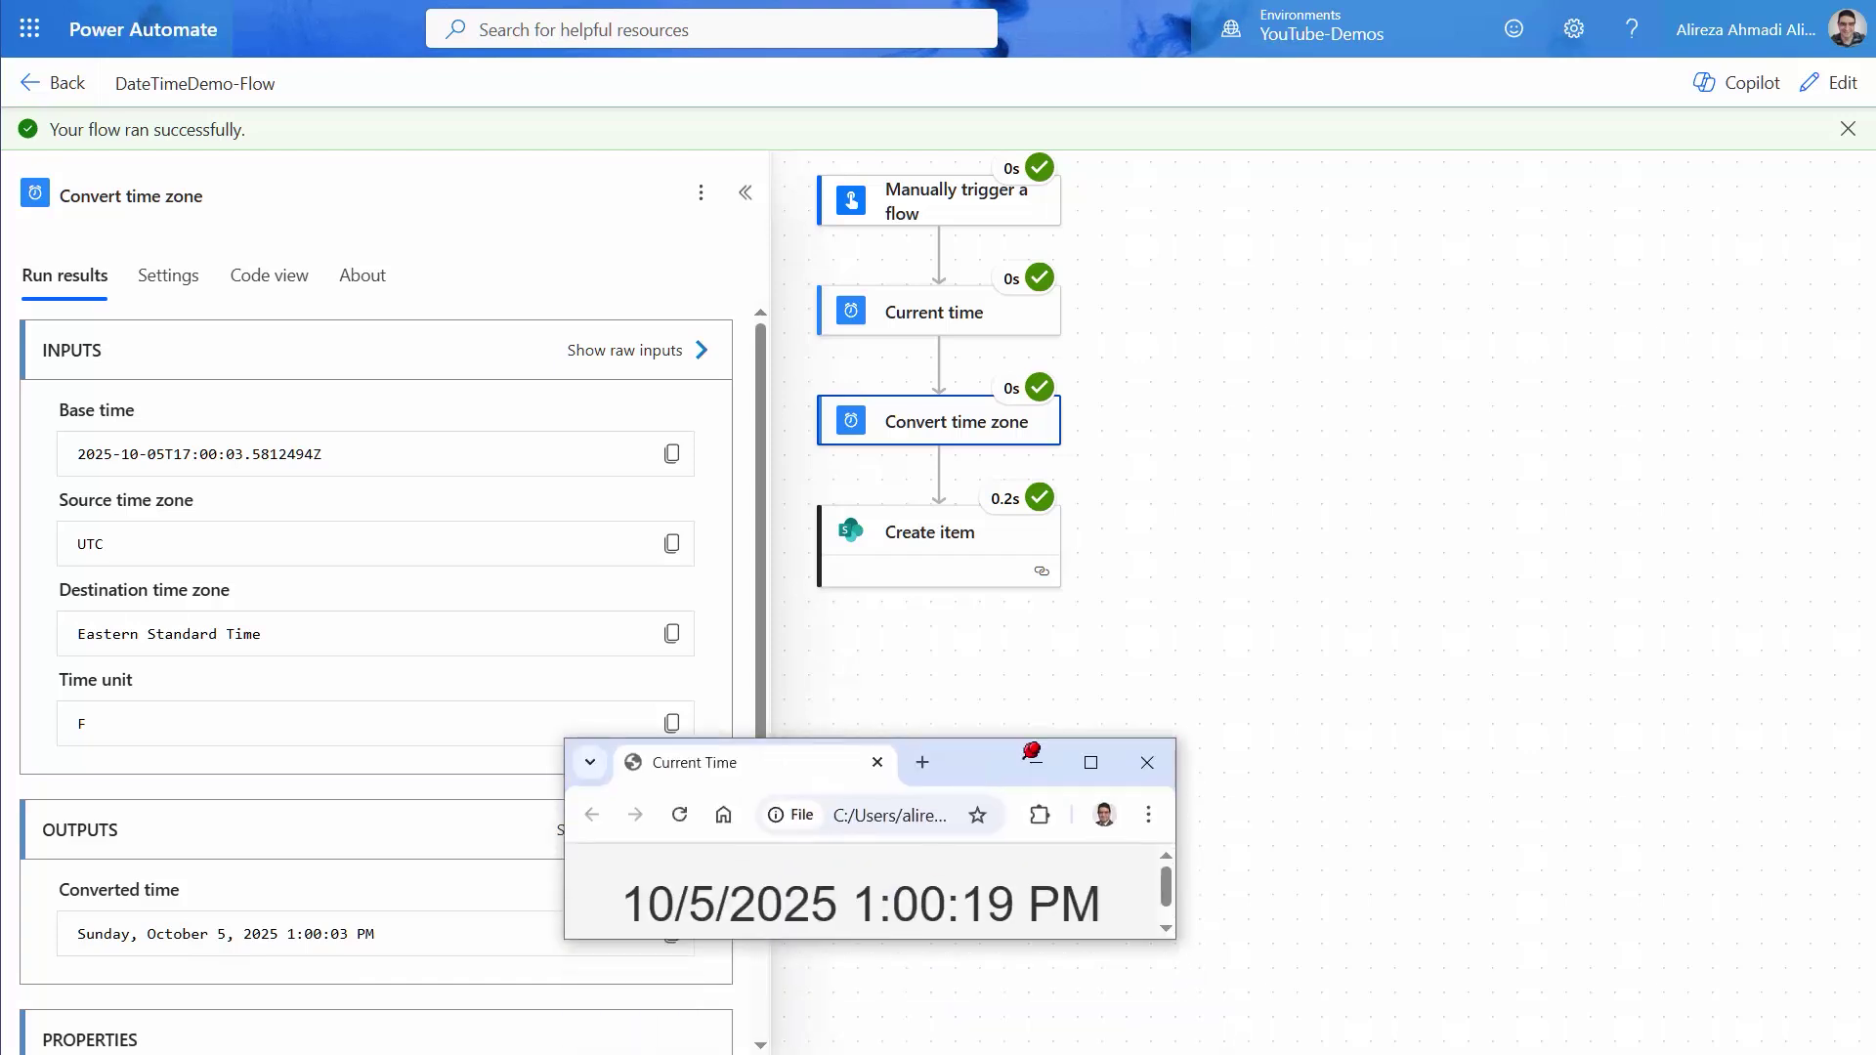